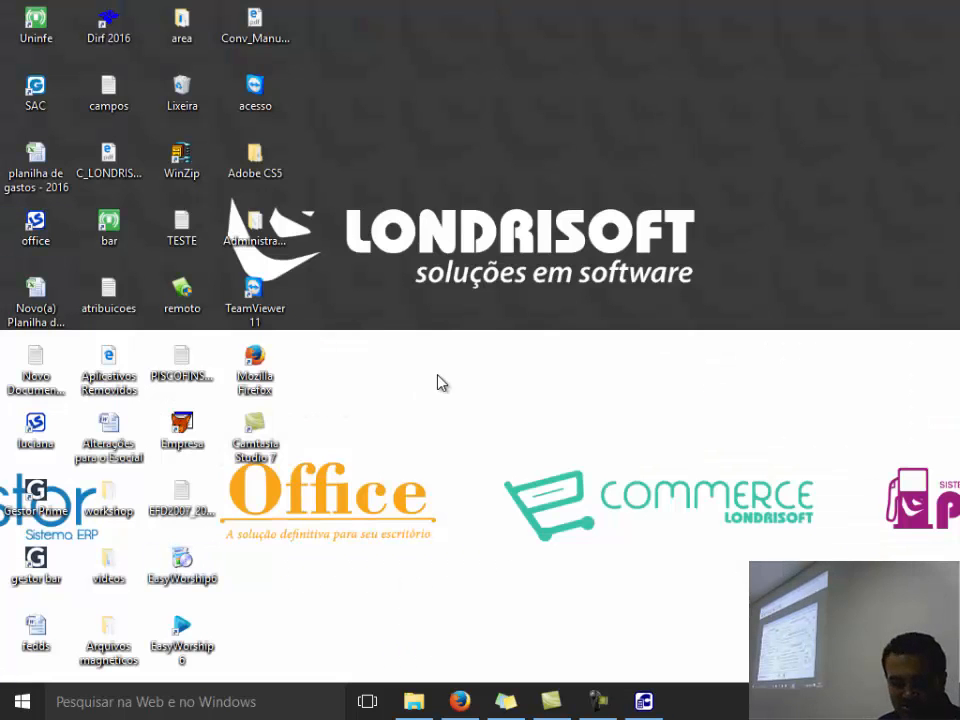
Step: Create a new text document on the desktop and open it in a maximized Notepad window
{"action": "right_click", "coordinate": [437, 377]}
{"action": "mouse_move", "coordinate": [686, 587]}
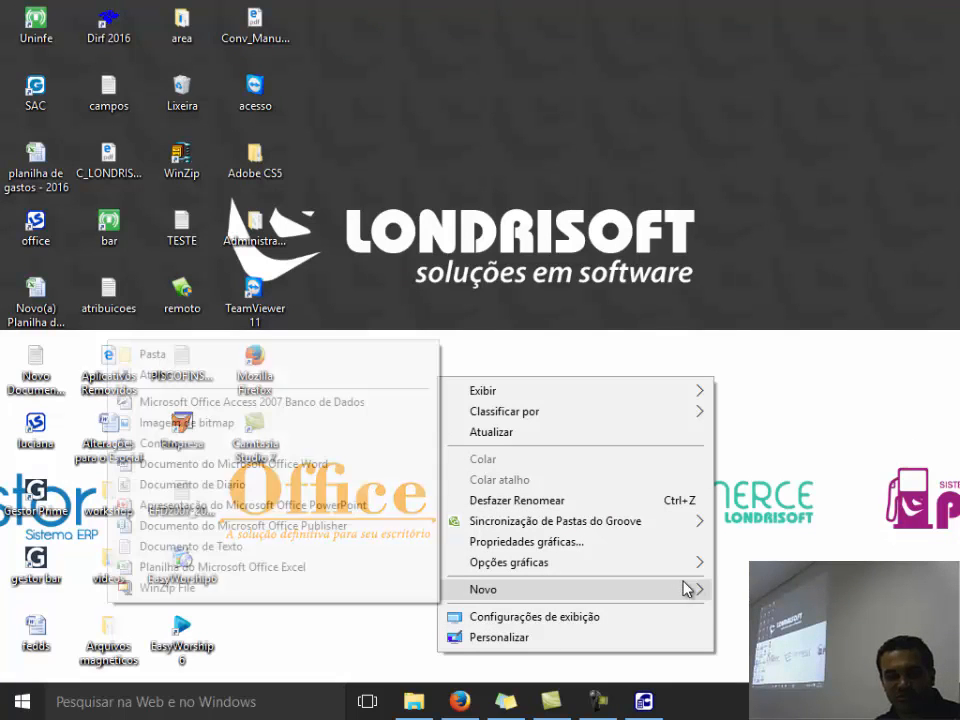
{"action": "left_click", "coordinate": [270, 562]}
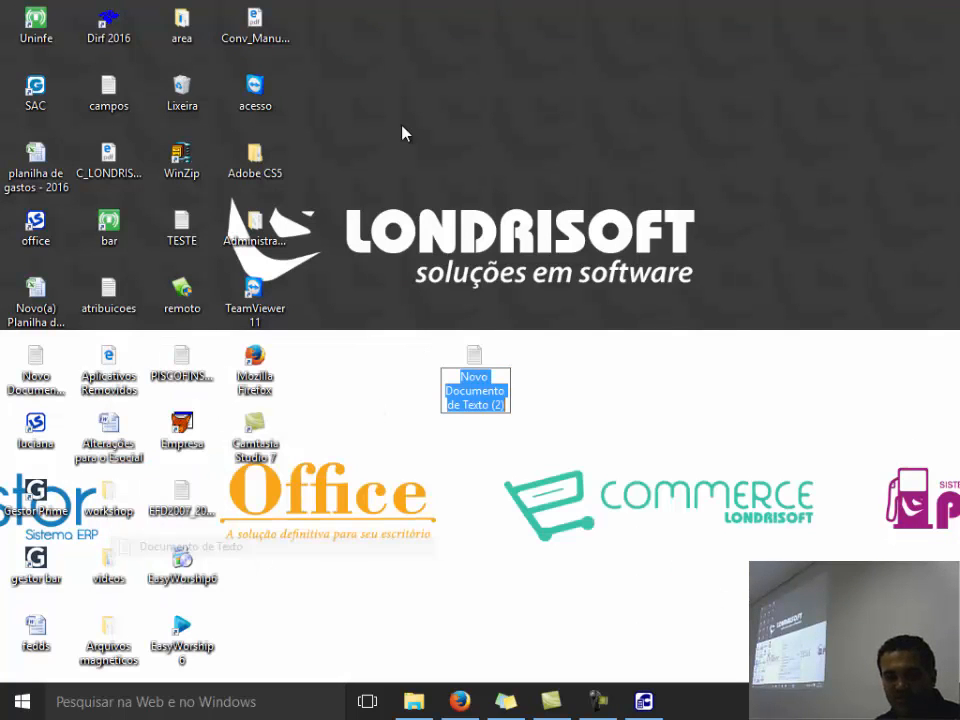
{"action": "left_click", "coordinate": [499, 369]}
{"action": "double_click", "coordinate": [463, 377]}
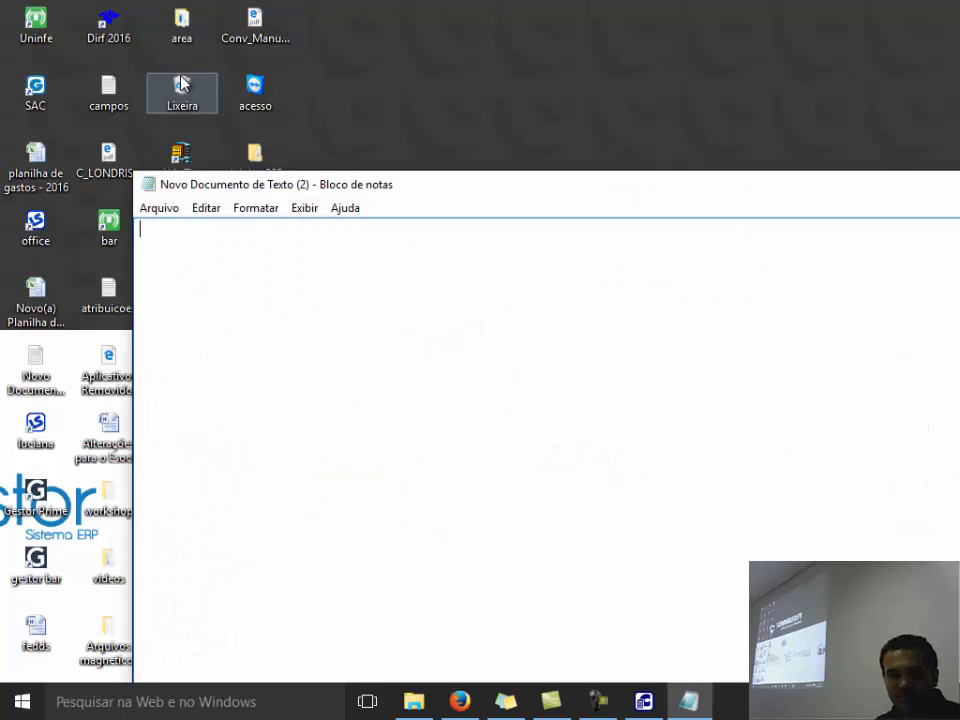
{"action": "double_click", "coordinate": [317, 184]}
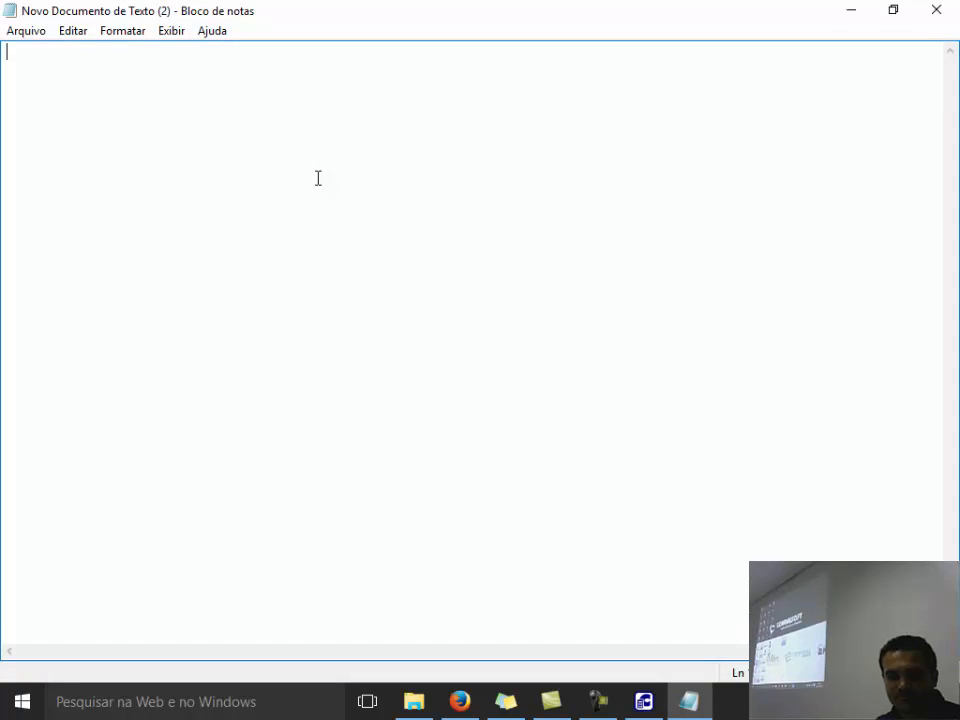
Step: Set the Notepad font size to 28
{"action": "left_click", "coordinate": [128, 32]}
{"action": "left_click", "coordinate": [141, 73]}
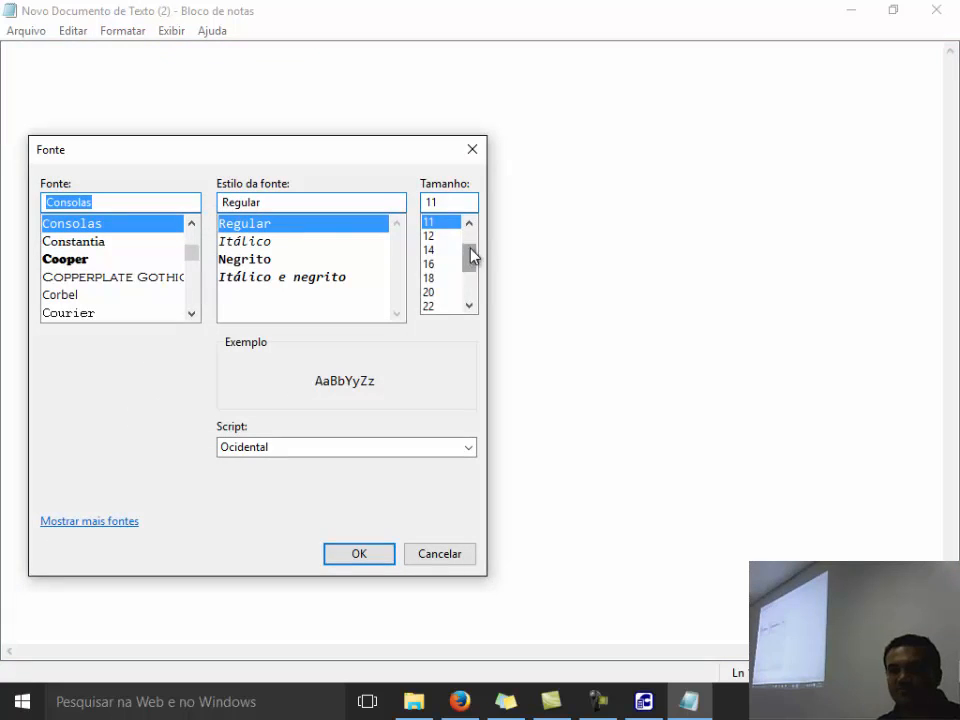
{"action": "left_click_drag", "start_coordinate": [469, 255], "coordinate": [452, 285]}
{"action": "left_click", "coordinate": [440, 264]}
{"action": "left_click", "coordinate": [388, 556]}
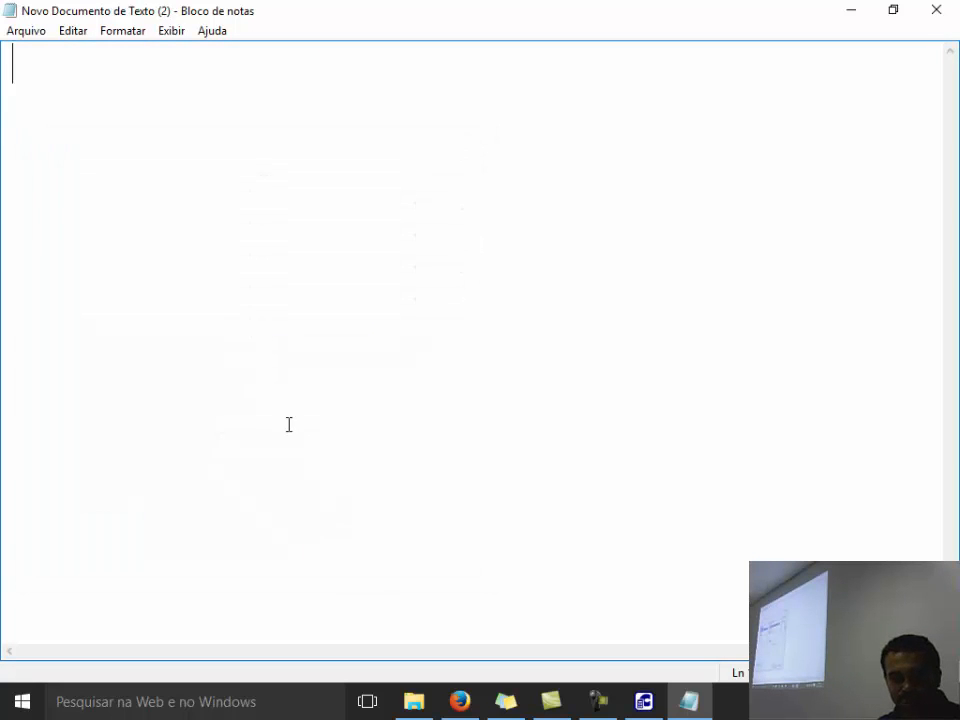
Step: Check the structure mask in Contabilidade's parameters and write 123344555 on the first line of the Notepad document
{"action": "left_click", "coordinate": [644, 701]}
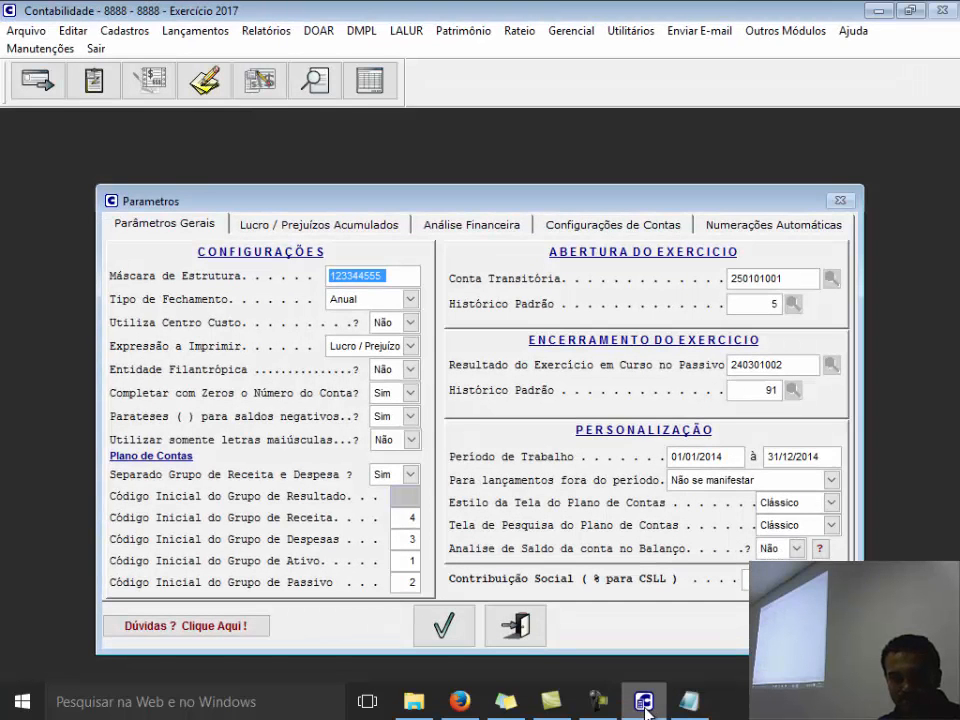
{"action": "left_click", "coordinate": [645, 705]}
{"action": "type", "text": "12"}
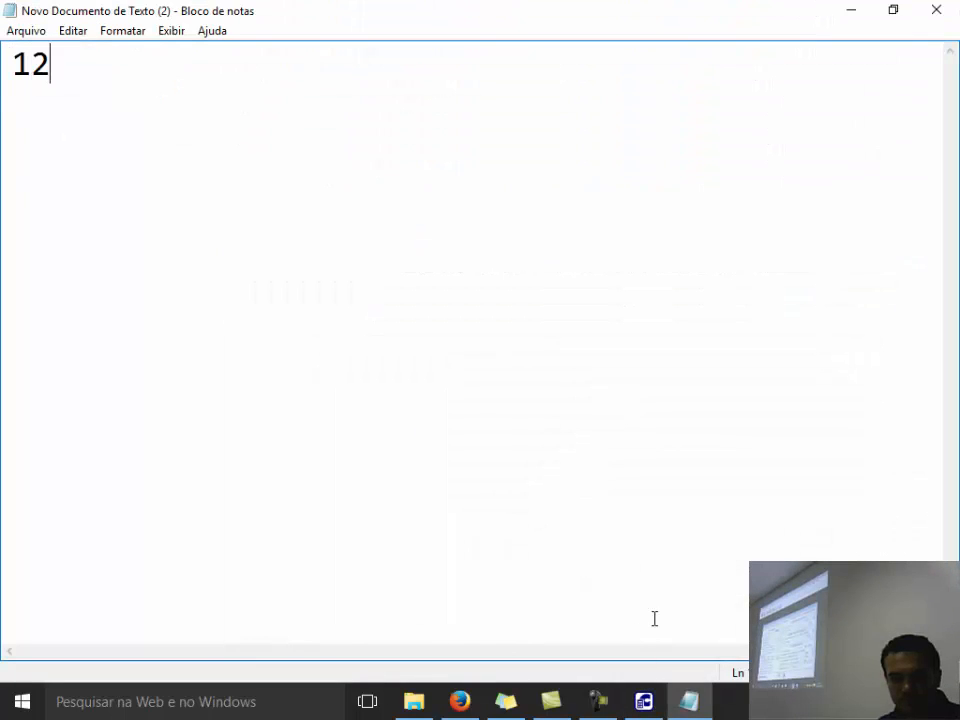
{"action": "type", "text": "3344555"}
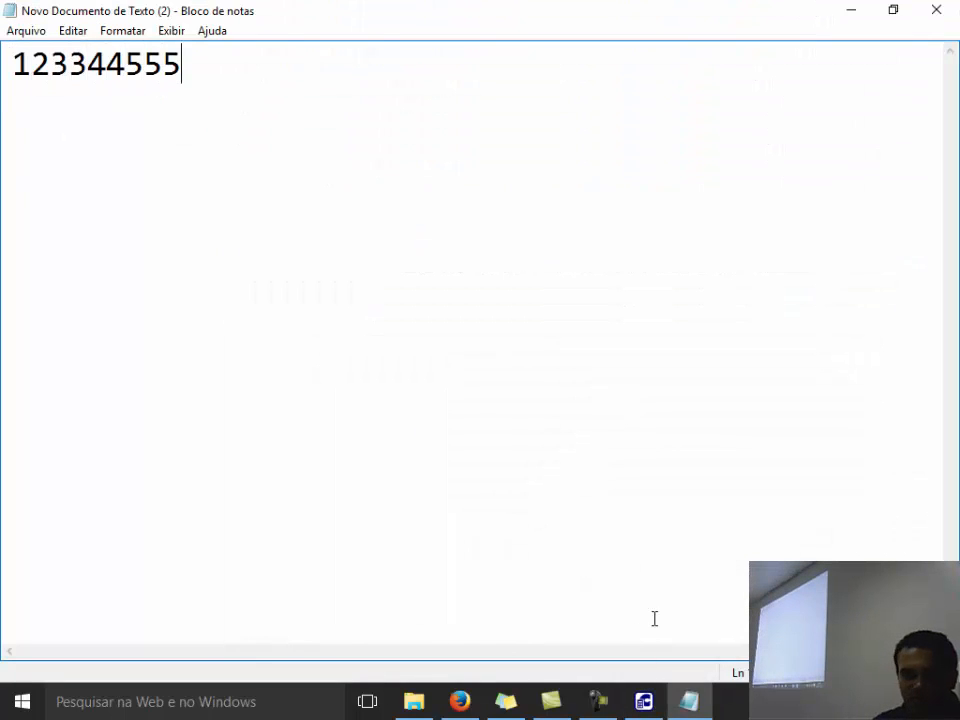
{"action": "left_click", "coordinate": [645, 706]}
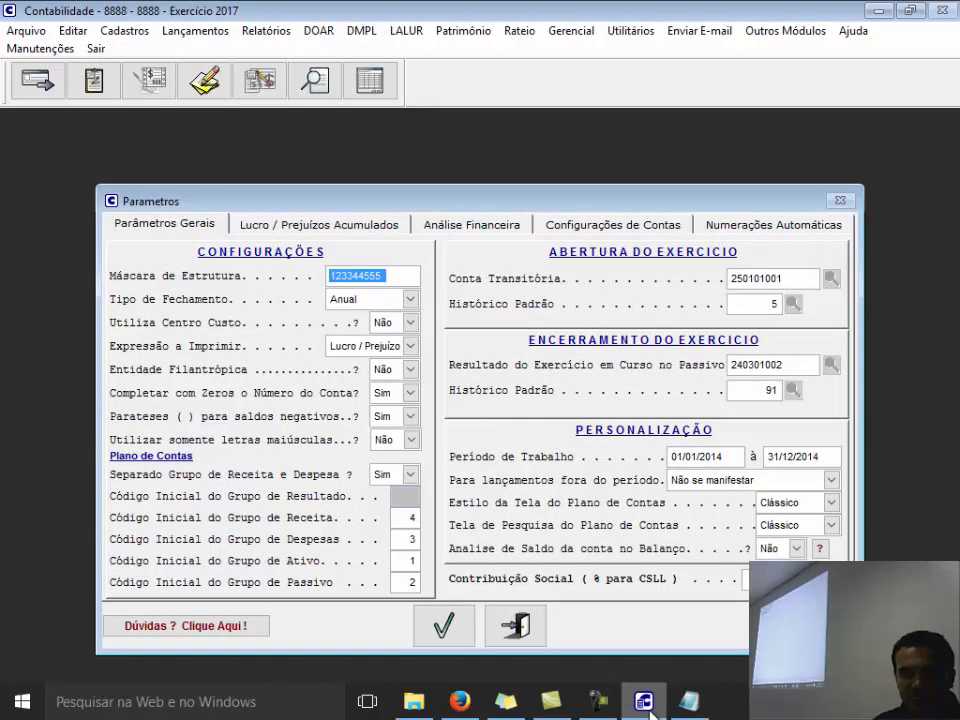
{"action": "left_click", "coordinate": [645, 705]}
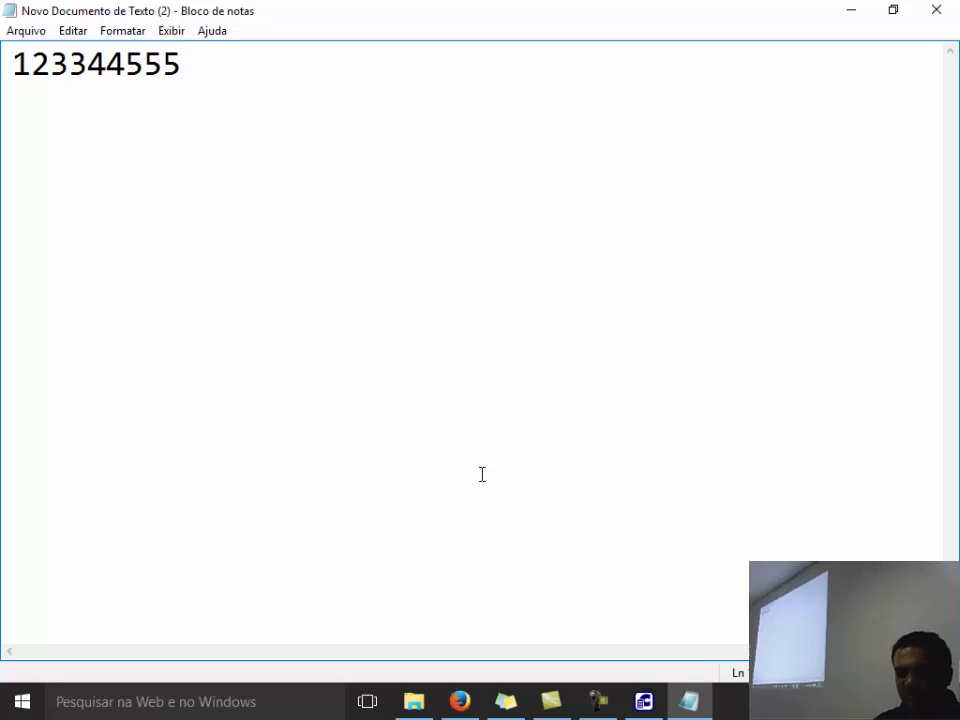
Step: Set the Notepad font size to 48
{"action": "left_click", "coordinate": [135, 30]}
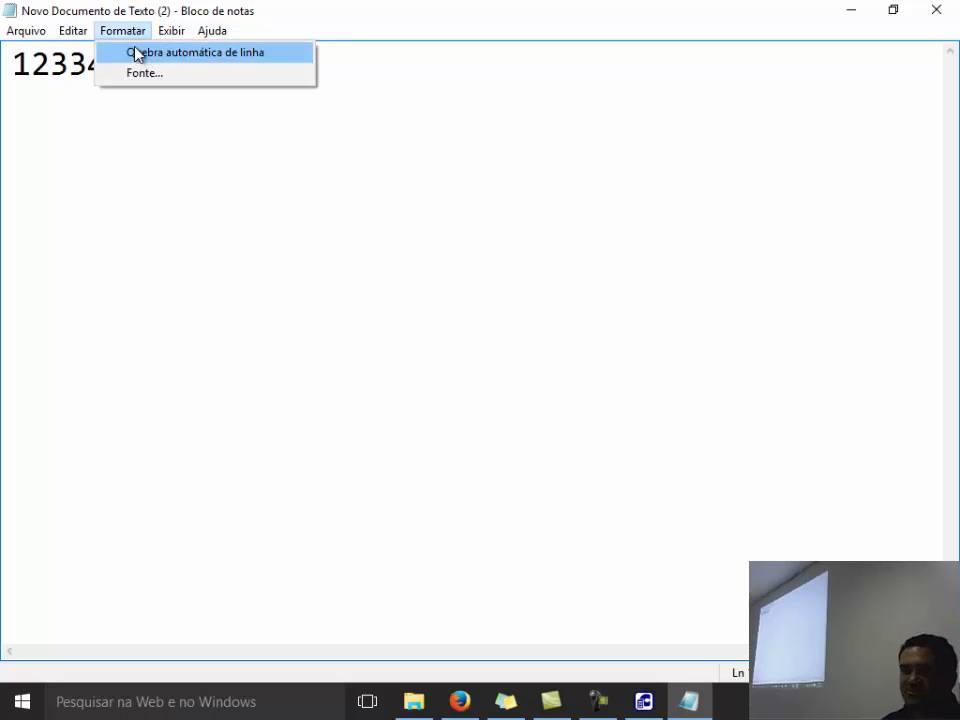
{"action": "left_click", "coordinate": [143, 76]}
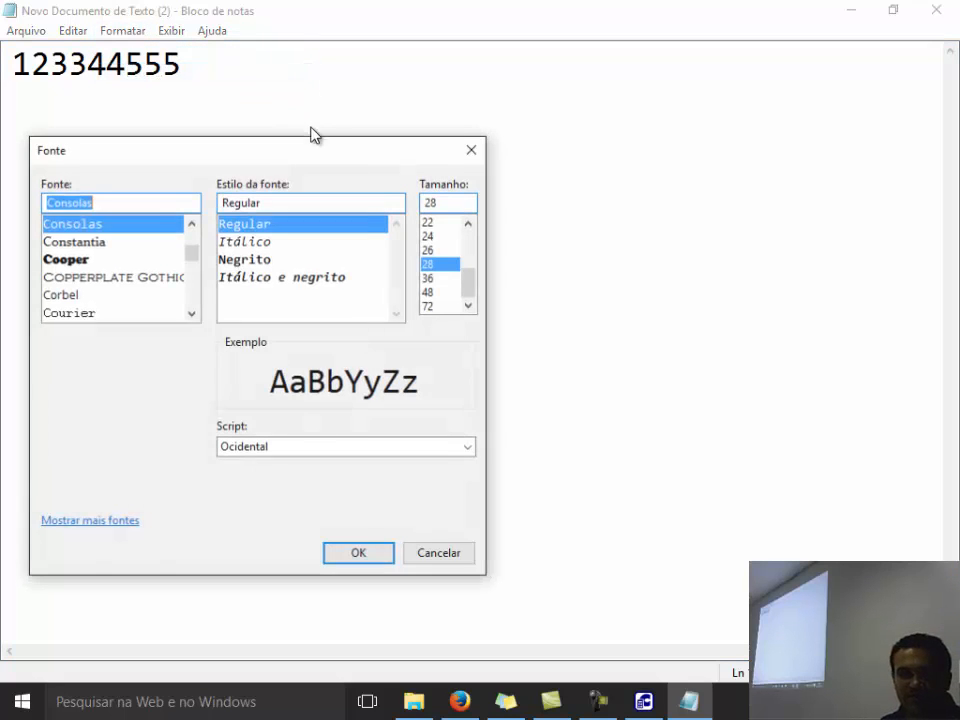
{"action": "left_click", "coordinate": [428, 291]}
{"action": "left_click", "coordinate": [381, 552]}
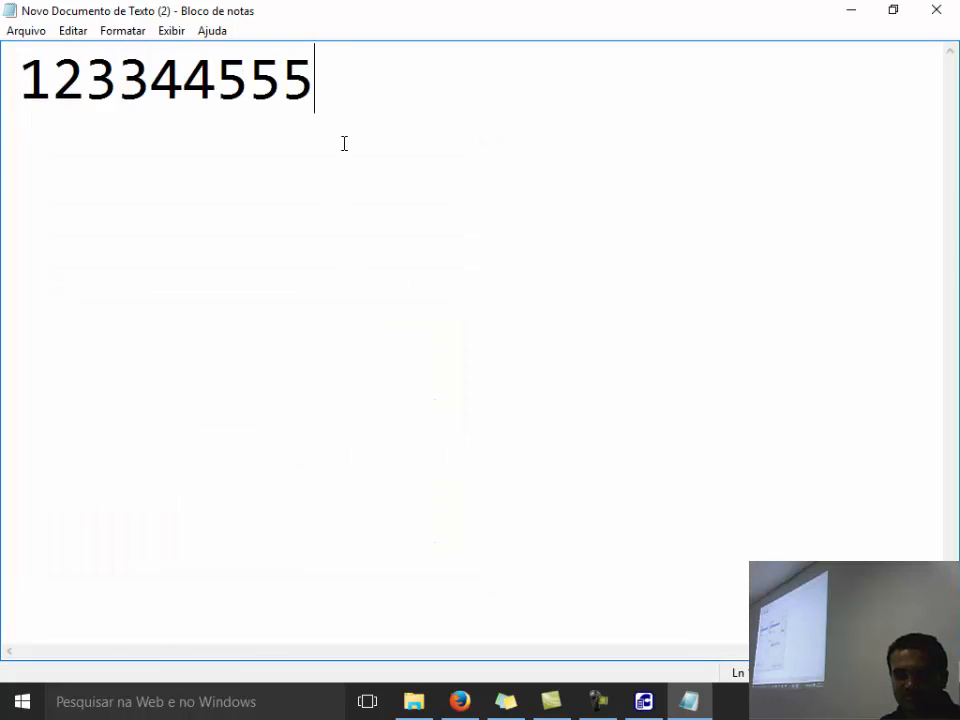
Step: Add the first two example account codes, 100000000 and 110000000, on separate lines below the mask
{"action": "left_click_drag", "start_coordinate": [344, 143], "coordinate": [3, 64]}
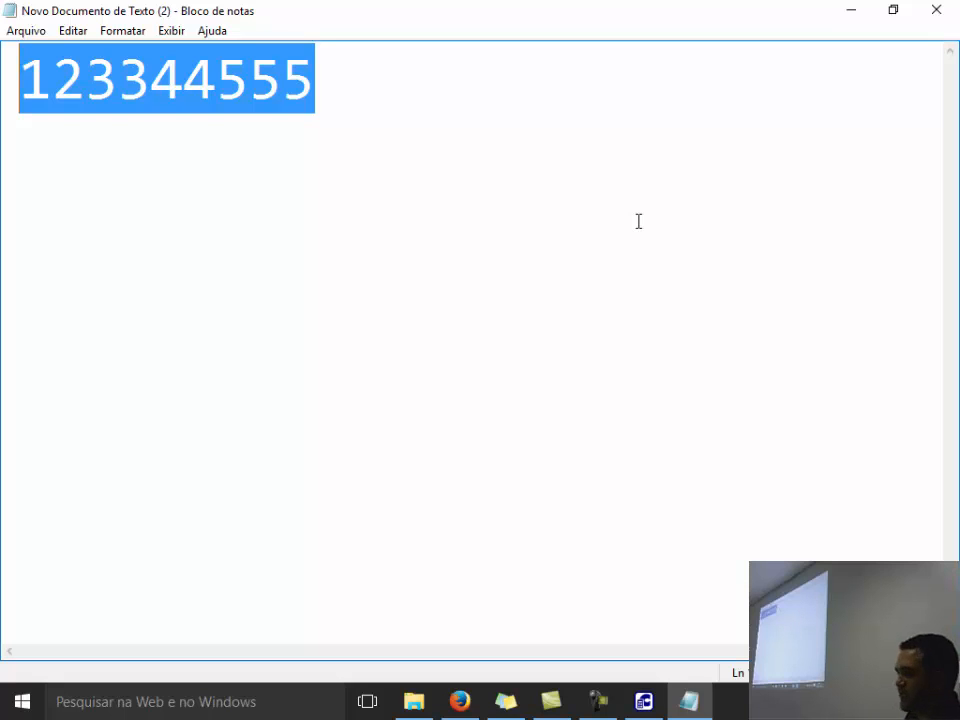
{"action": "left_click", "coordinate": [507, 91]}
{"action": "type", "text": "100000000"}
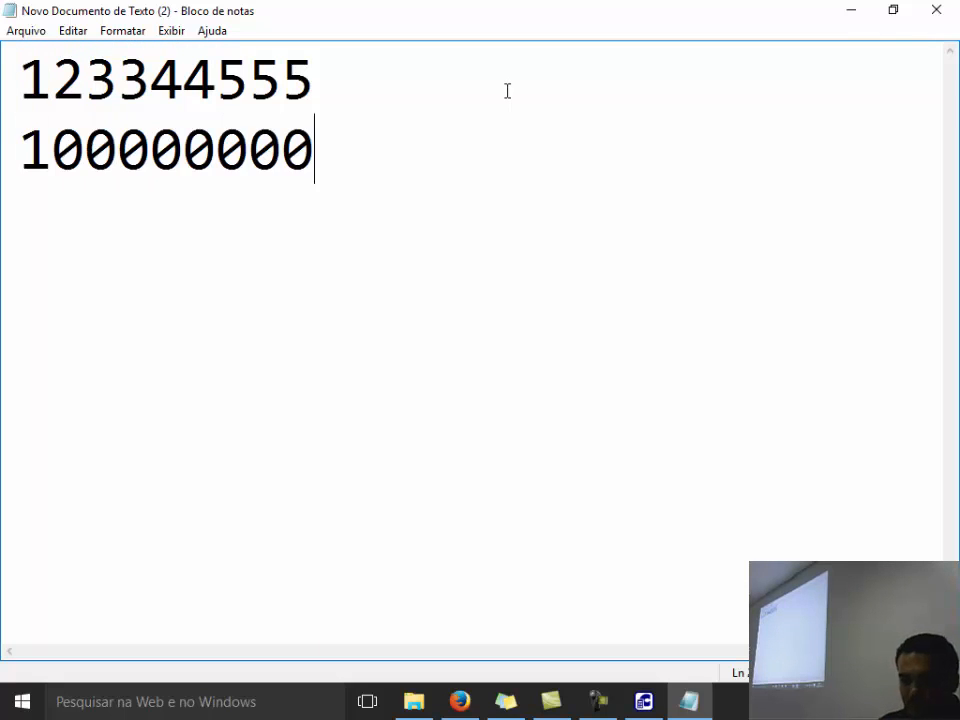
{"action": "key", "text": "Return"}
{"action": "type", "text": "1"}
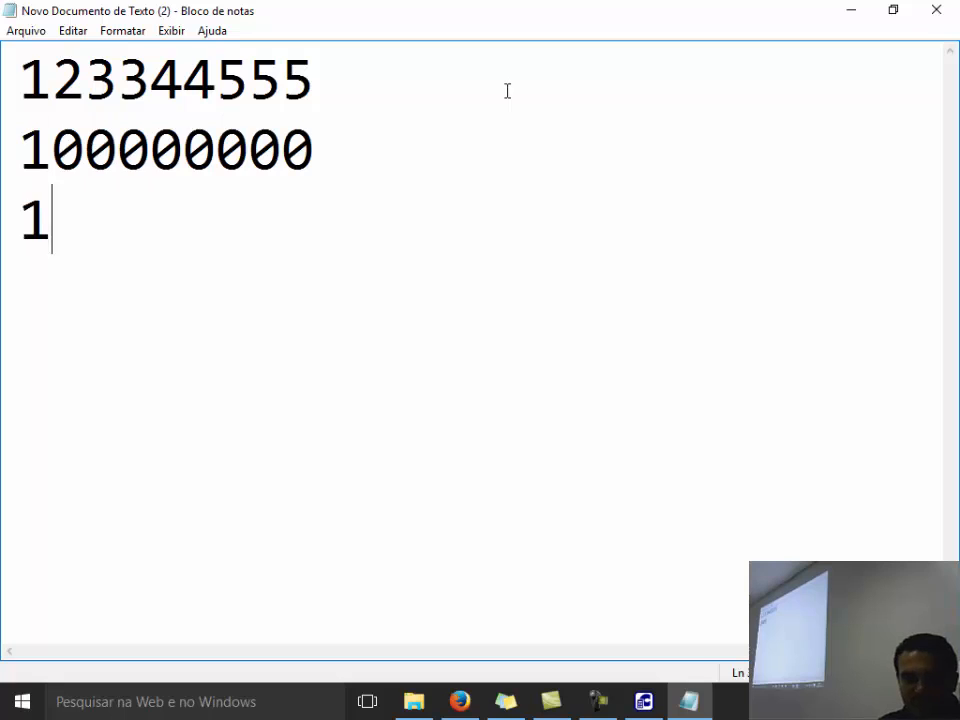
{"action": "type", "text": "10000000"}
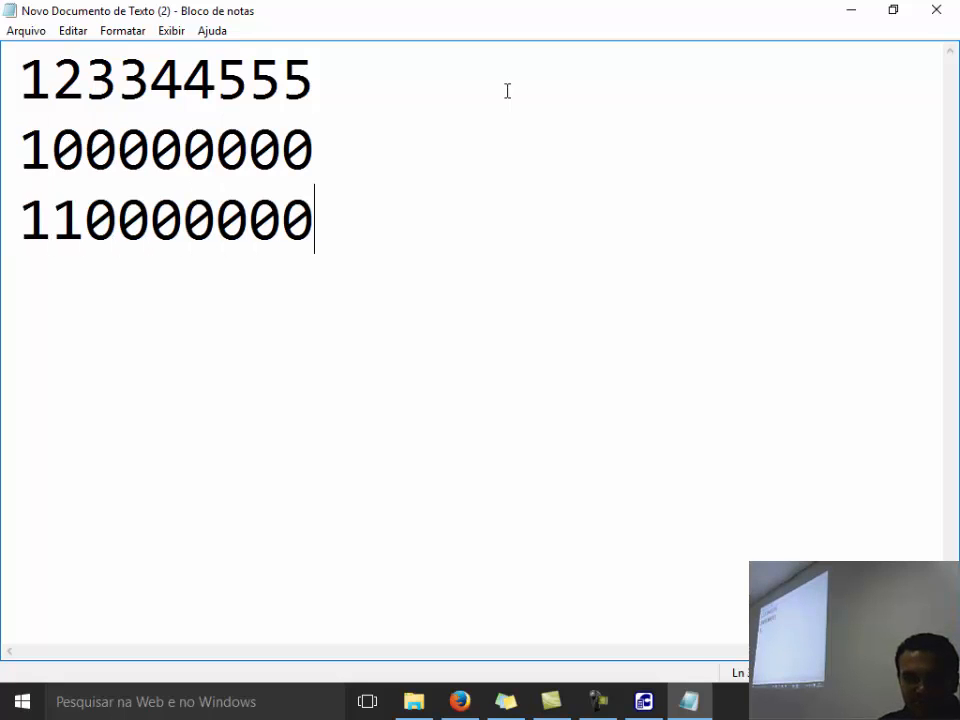
Step: Examine the mask on the first line digit by digit to identify the account levels
{"action": "left_click", "coordinate": [28, 64]}
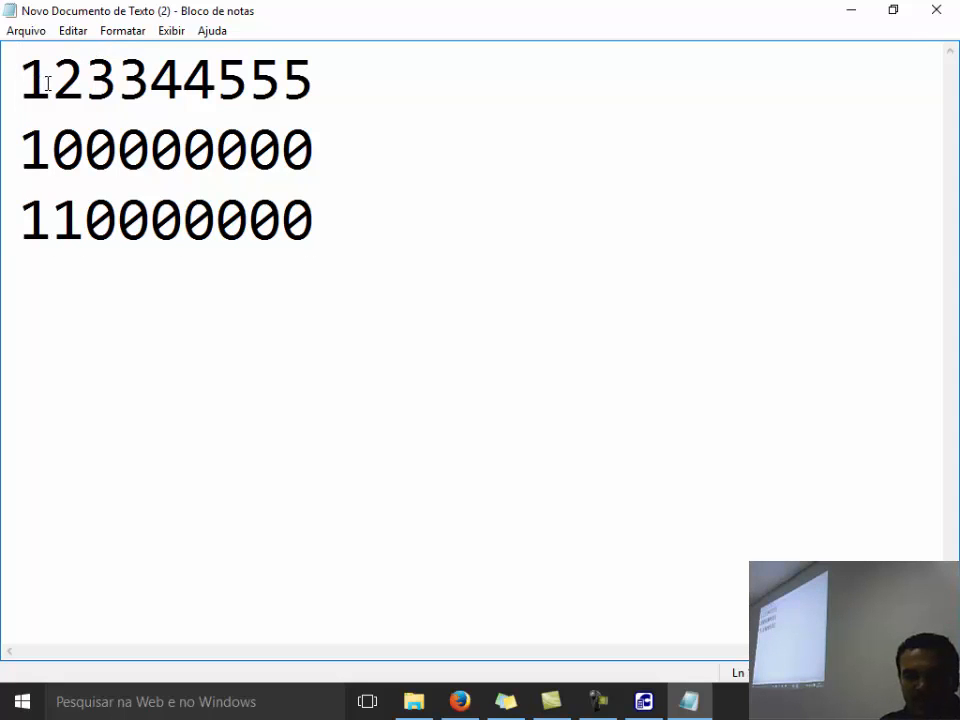
{"action": "key", "text": "Right"}
{"action": "key", "text": "Right"}
{"action": "key", "text": "Right"}
{"action": "key", "text": "Right"}
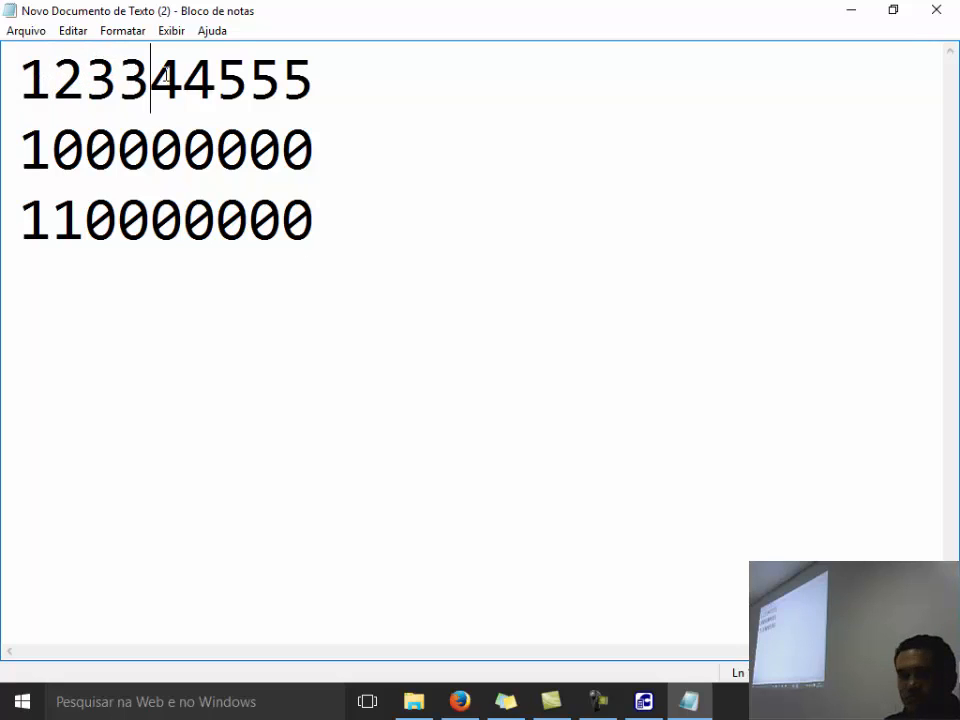
{"action": "key", "text": "shift+Right"}
{"action": "key", "text": "Right"}
{"action": "key", "text": "Right"}
{"action": "key", "text": "Right"}
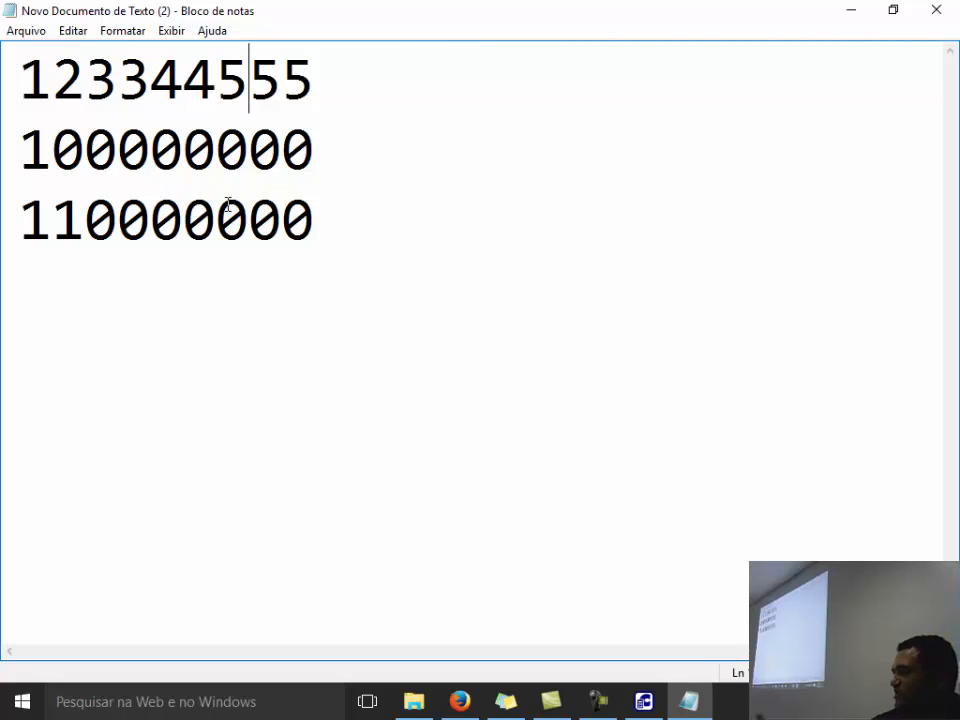
Step: Add the third-level account code 110100000 on a new line below 110000000
{"action": "left_click", "coordinate": [330, 206]}
{"action": "key", "text": "Return"}
{"action": "type", "text": "110101"}
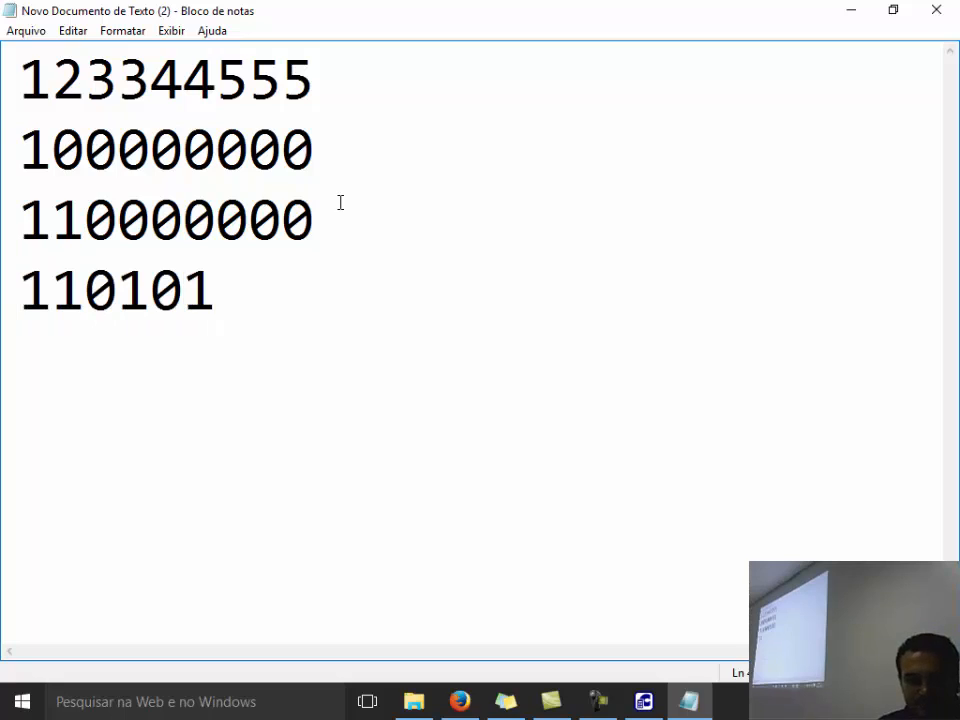
{"action": "key", "text": "BackSpace"}
{"action": "type", "text": "0000"}
{"action": "key", "text": "Return"}
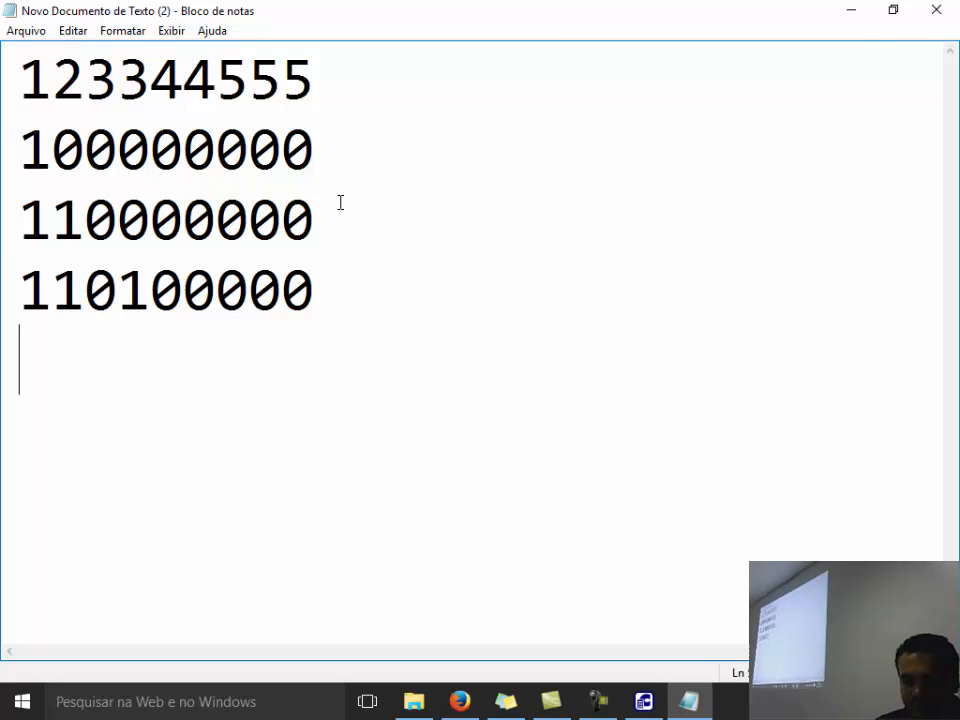
Step: Add the fourth- and fifth-level account codes 110101000 and 110101001 on separate lines at the end of the list
{"action": "type", "text": "110101000"}
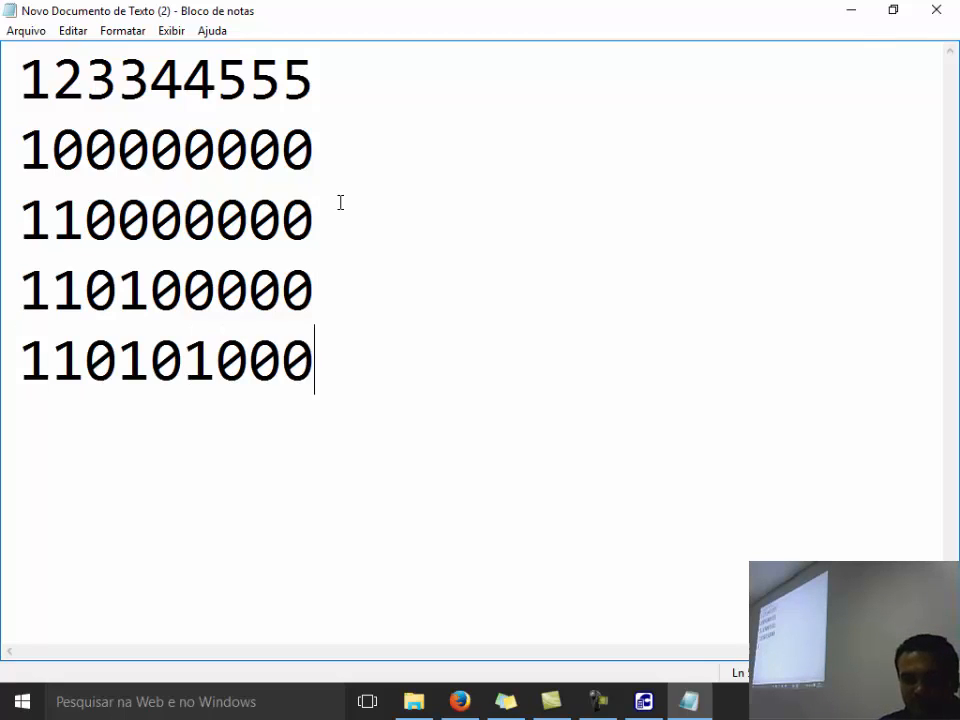
{"action": "key", "text": "Return"}
{"action": "type", "text": "110"}
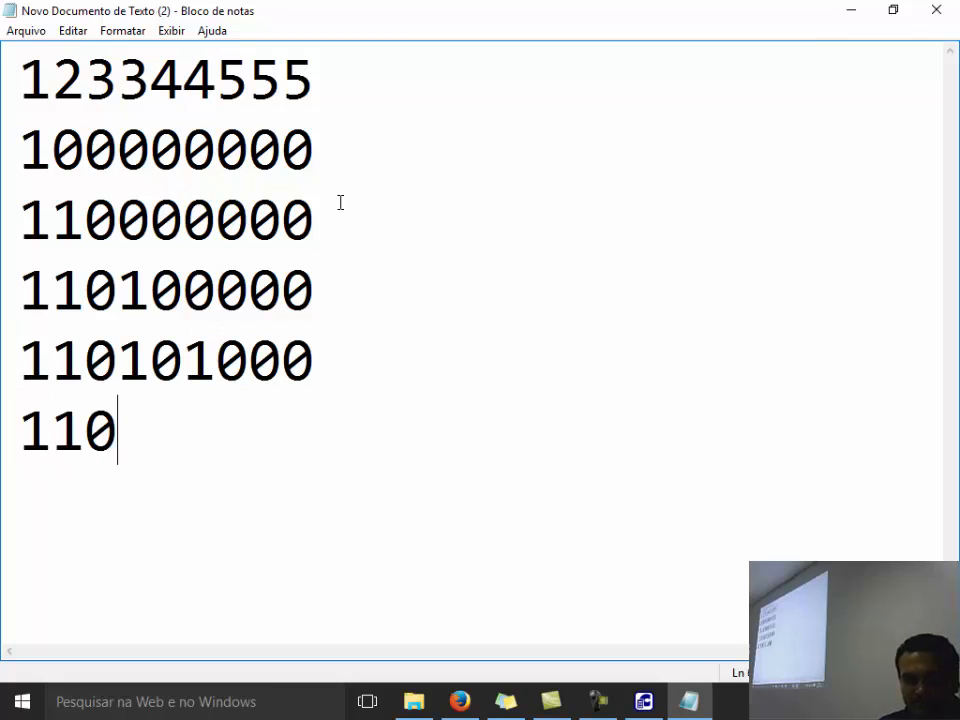
{"action": "type", "text": "101001"}
{"action": "key", "text": "Return"}
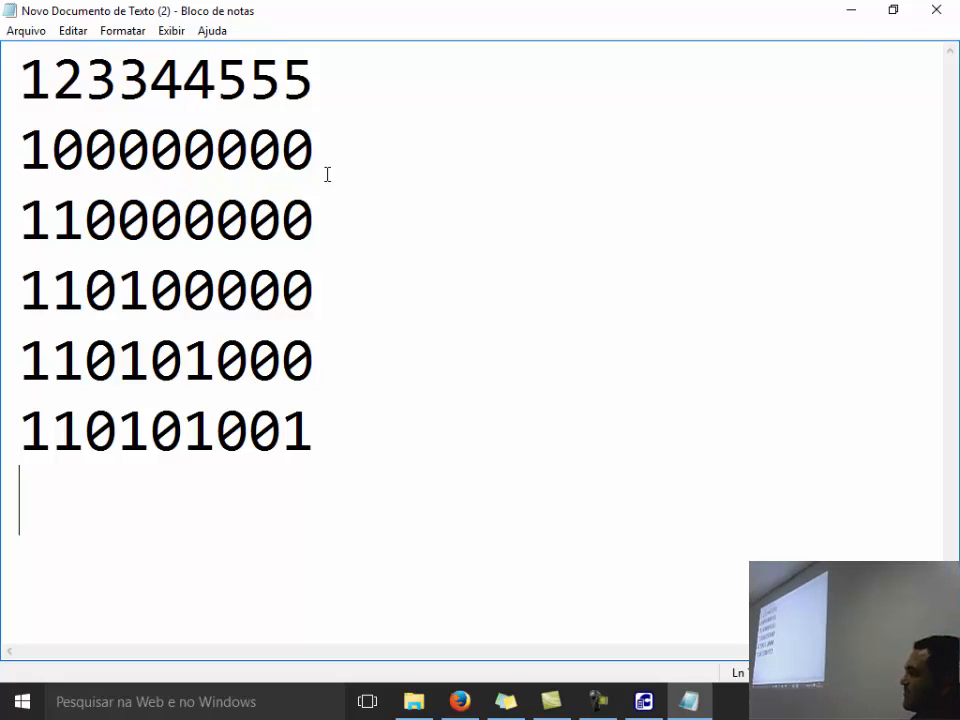
Step: Highlight the codes 100000000, 110000000 and 110100000 one after another to review the first three account levels
{"action": "left_click_drag", "start_coordinate": [375, 135], "coordinate": [19, 150]}
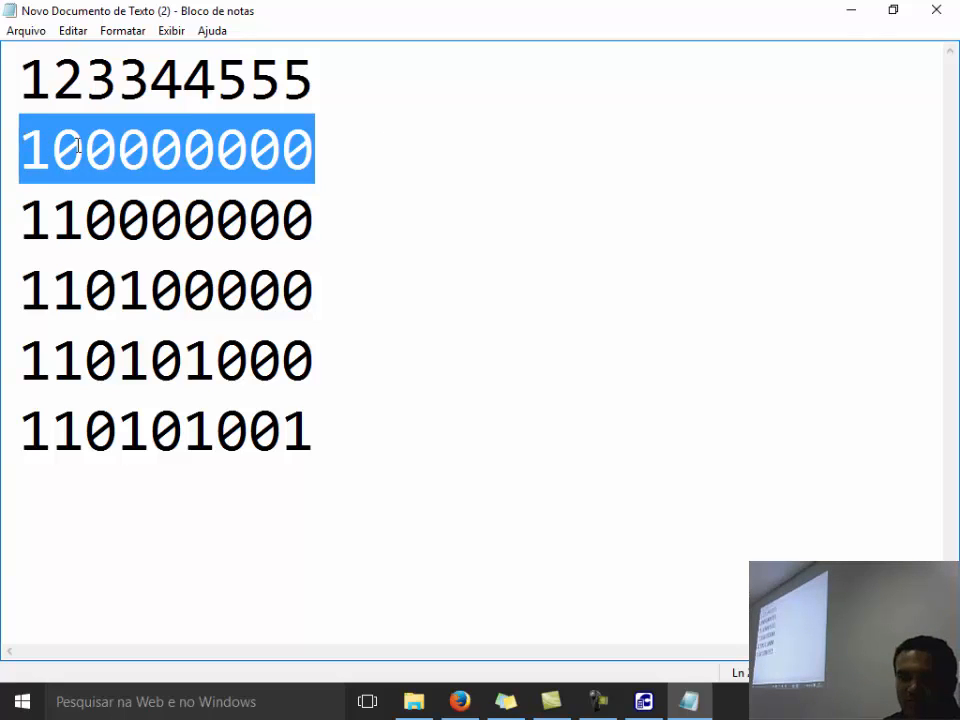
{"action": "left_click_drag", "start_coordinate": [305, 214], "coordinate": [9, 230]}
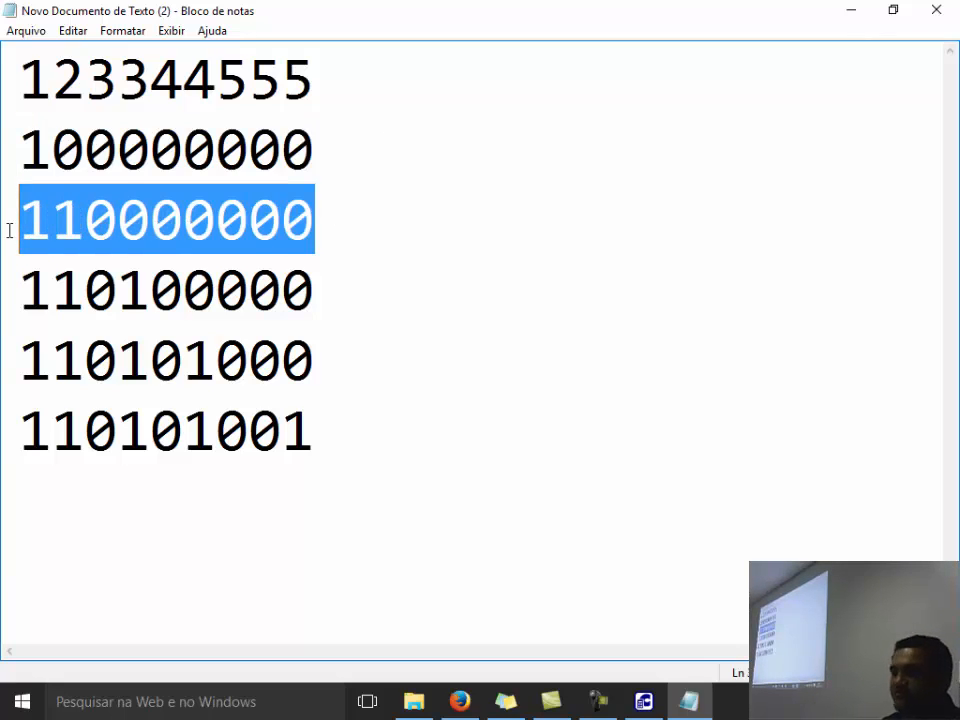
{"action": "left_click_drag", "start_coordinate": [340, 290], "coordinate": [12, 295]}
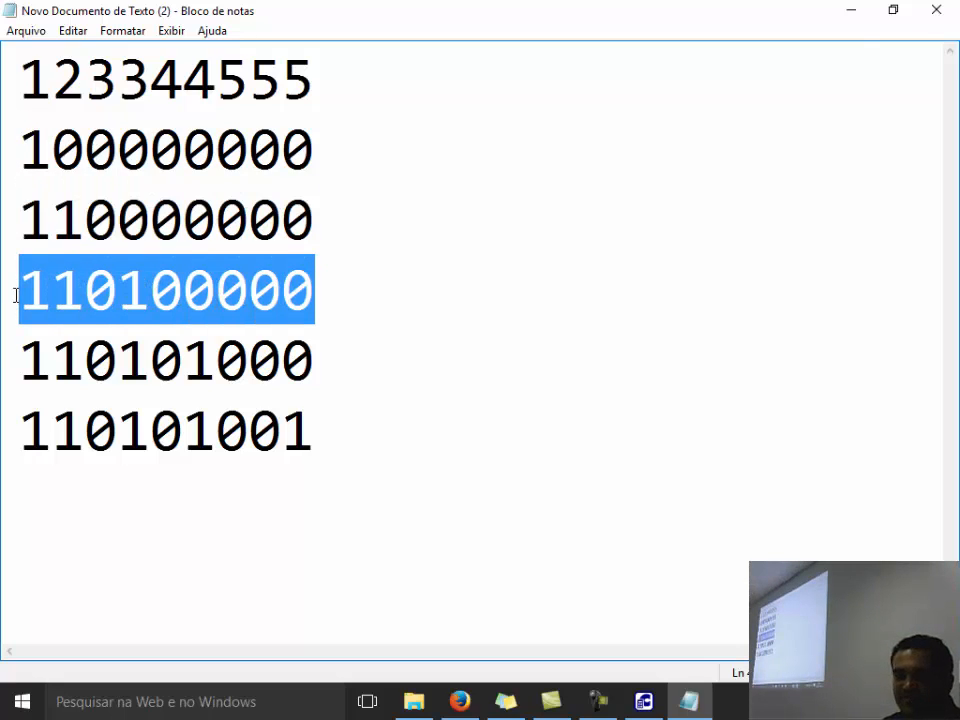
Step: Switch to Contabilidade, open the chart of accounts, and view the first account record and the one after it
{"action": "left_click", "coordinate": [660, 708]}
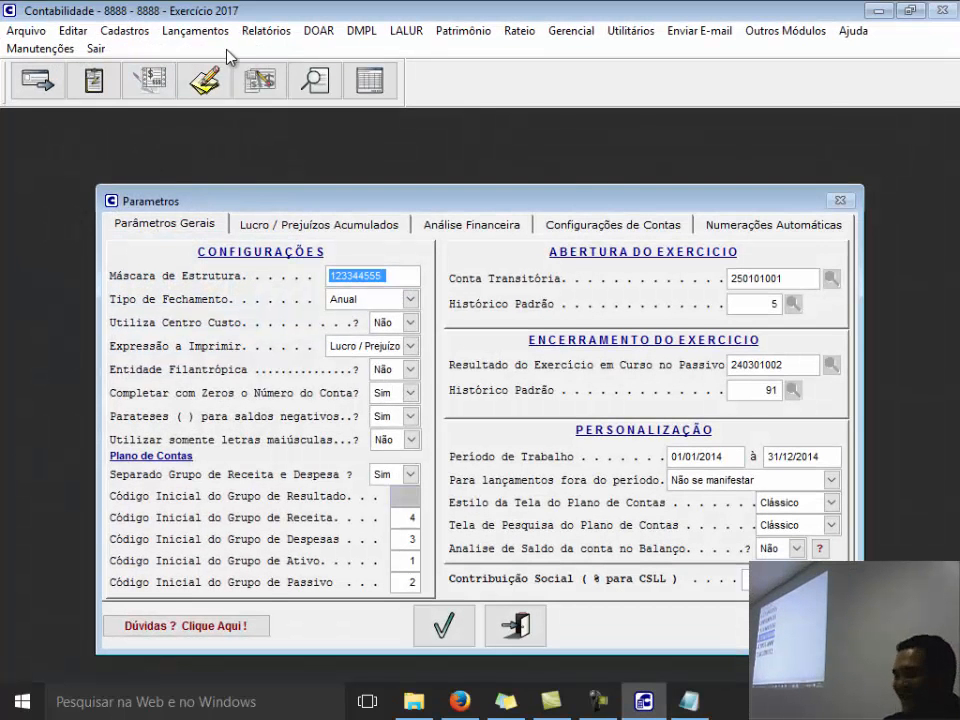
{"action": "left_click", "coordinate": [264, 86]}
{"action": "left_click", "coordinate": [224, 161]}
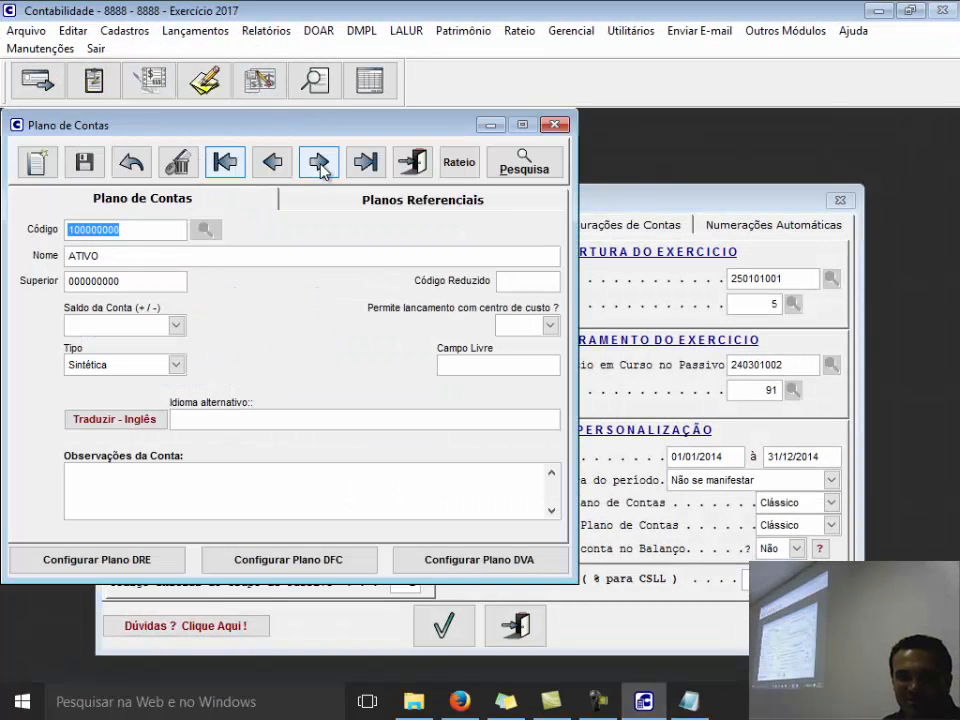
{"action": "left_click", "coordinate": [320, 164]}
Step: Return to the Notepad document and highlight the codes 110100000, 110101000 and 110101001 one after another
{"action": "left_click", "coordinate": [688, 701]}
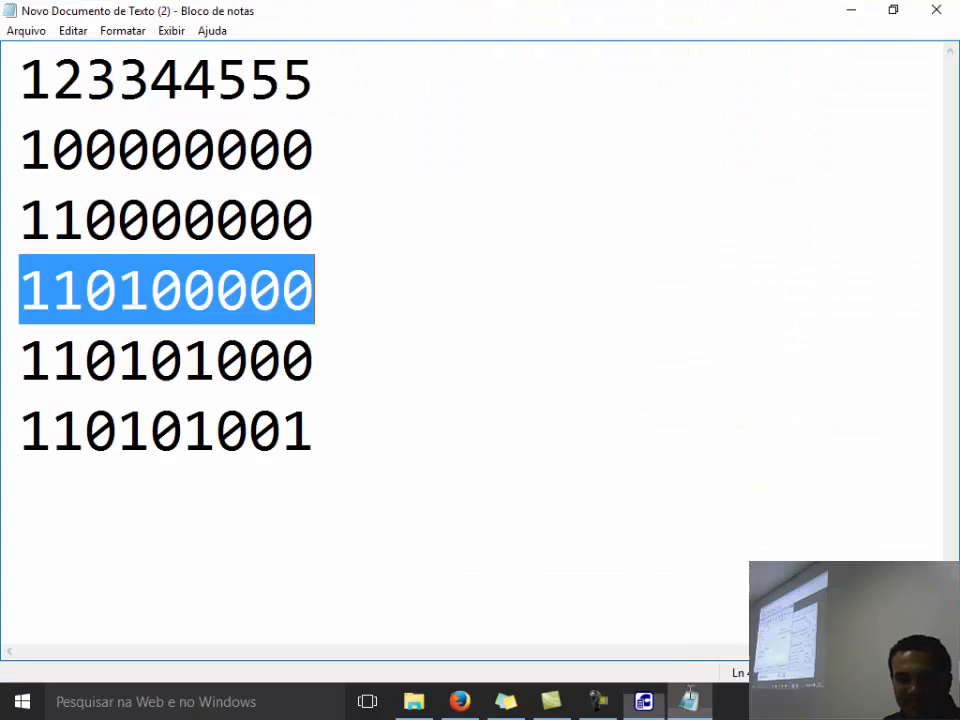
{"action": "left_click_drag", "start_coordinate": [347, 294], "coordinate": [3, 300]}
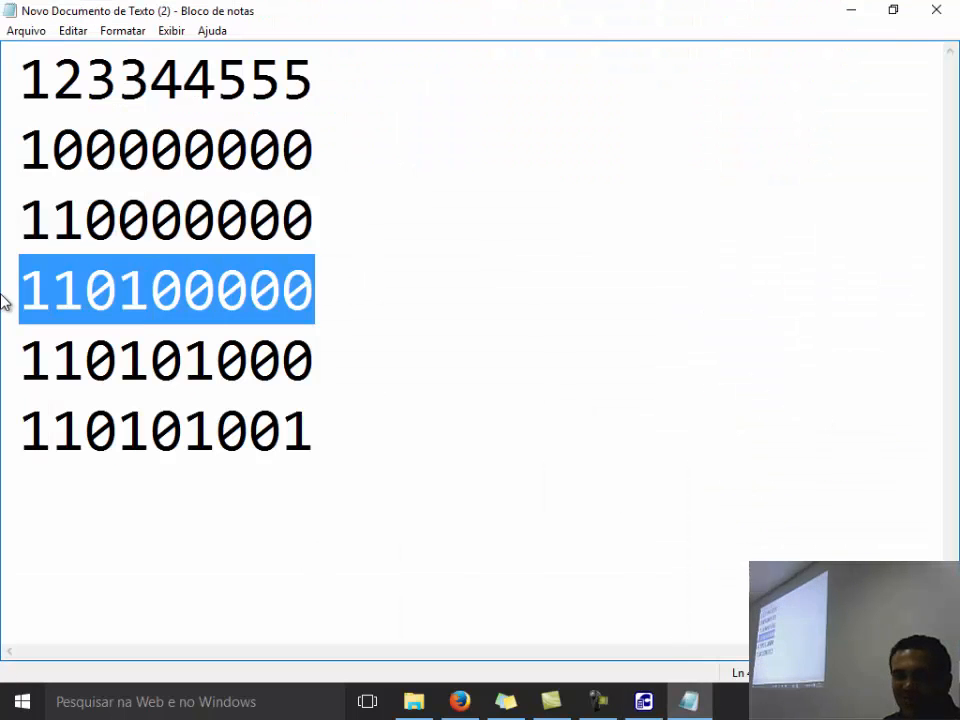
{"action": "left_click_drag", "start_coordinate": [351, 364], "coordinate": [2, 362]}
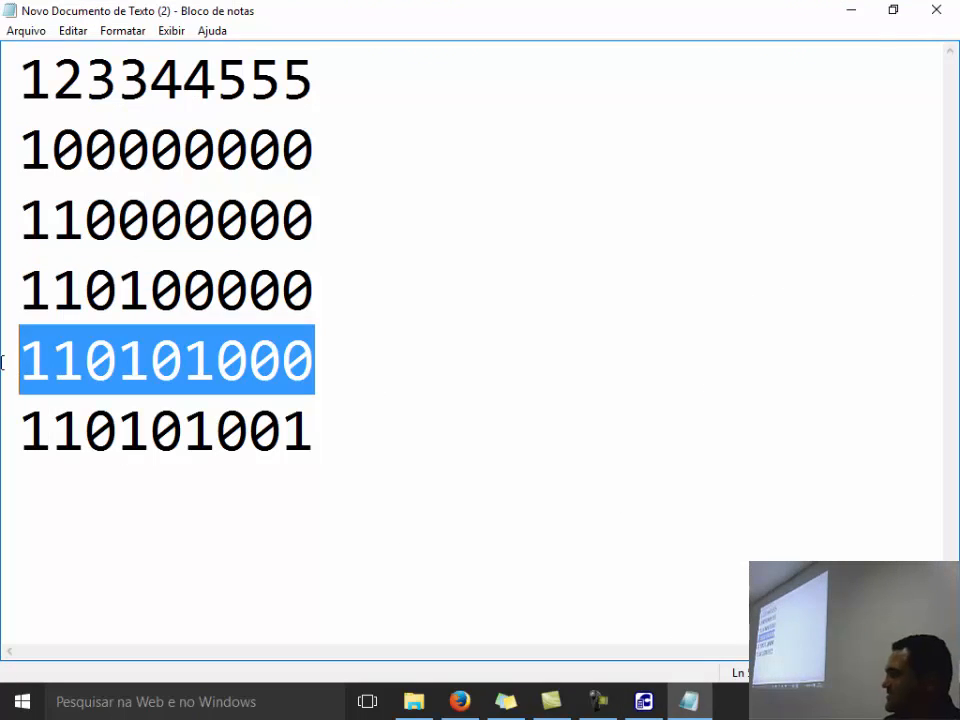
{"action": "left_click_drag", "start_coordinate": [330, 432], "coordinate": [17, 432]}
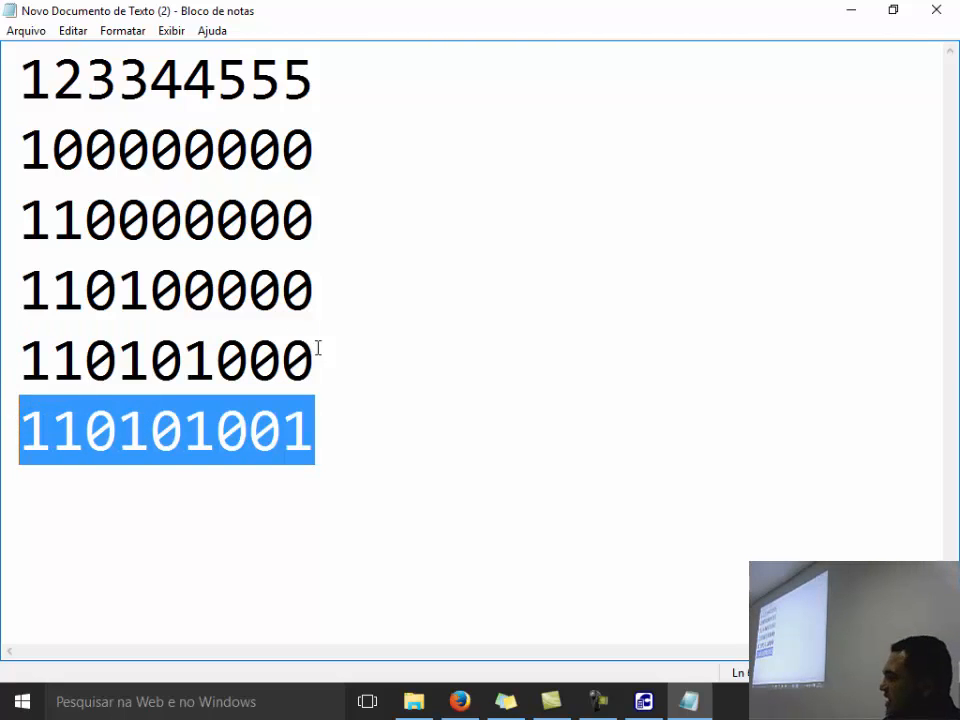
Step: Highlight the fourth-level code 110101000 and the fifth-level code 110101001 one after another
{"action": "left_click_drag", "start_coordinate": [317, 350], "coordinate": [2, 362]}
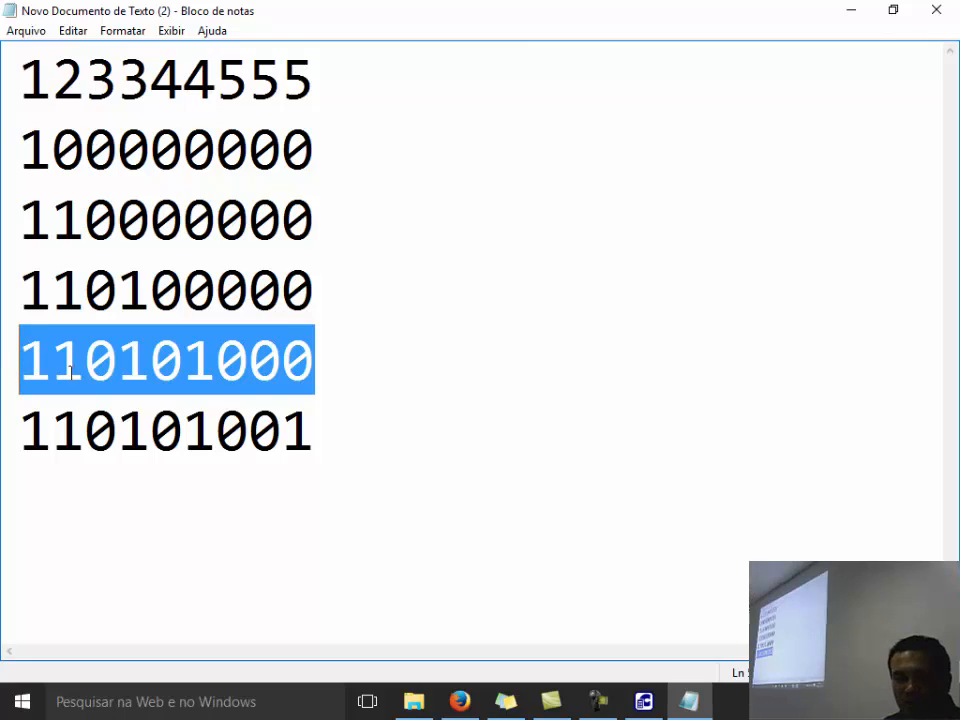
{"action": "left_click_drag", "start_coordinate": [318, 432], "coordinate": [15, 432]}
Step: Add the fifth-level codes 110101002 and 110101999 on separate lines at the end of the list, and clear 110101002 to leave its line blank
{"action": "left_click", "coordinate": [329, 420]}
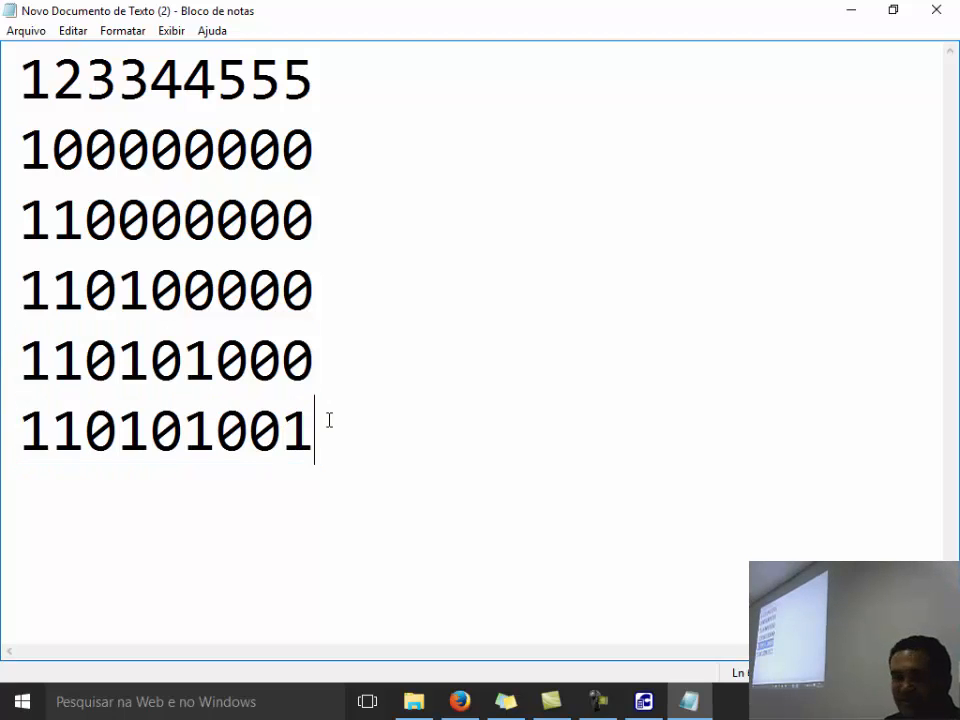
{"action": "key", "text": "Return"}
{"action": "type", "text": "1101010"}
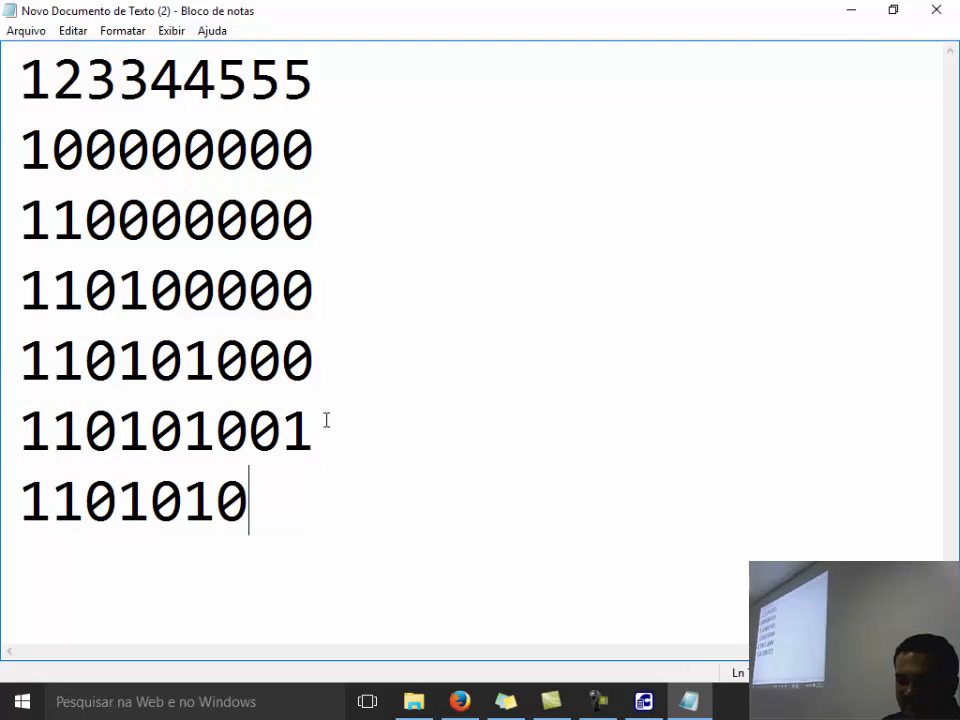
{"action": "type", "text": "02"}
{"action": "key", "text": "Return"}
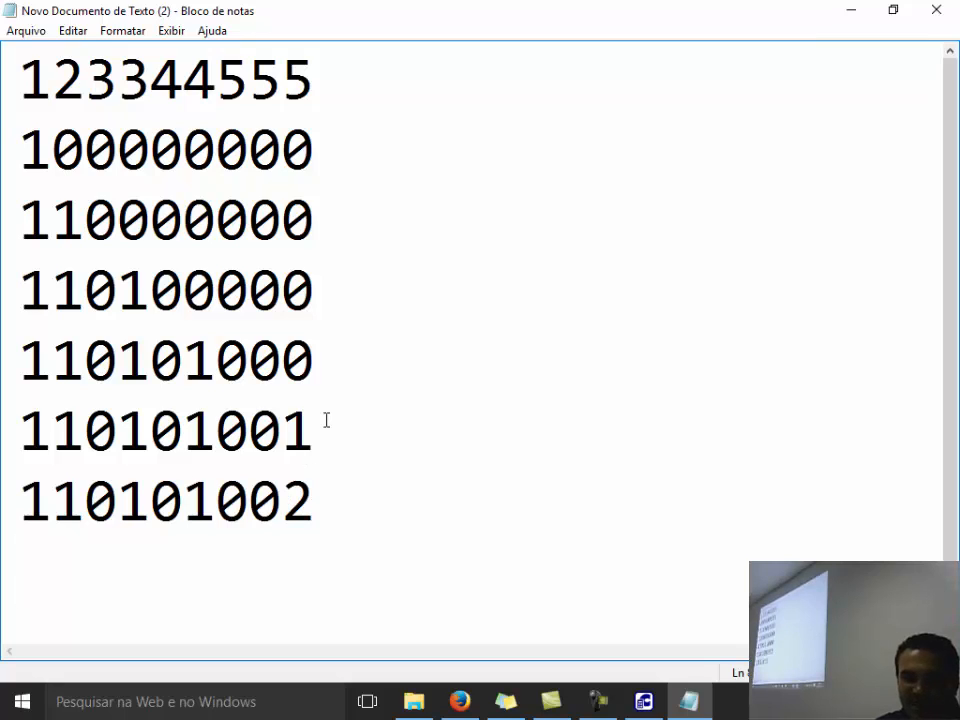
{"action": "type", "text": "11010199"}
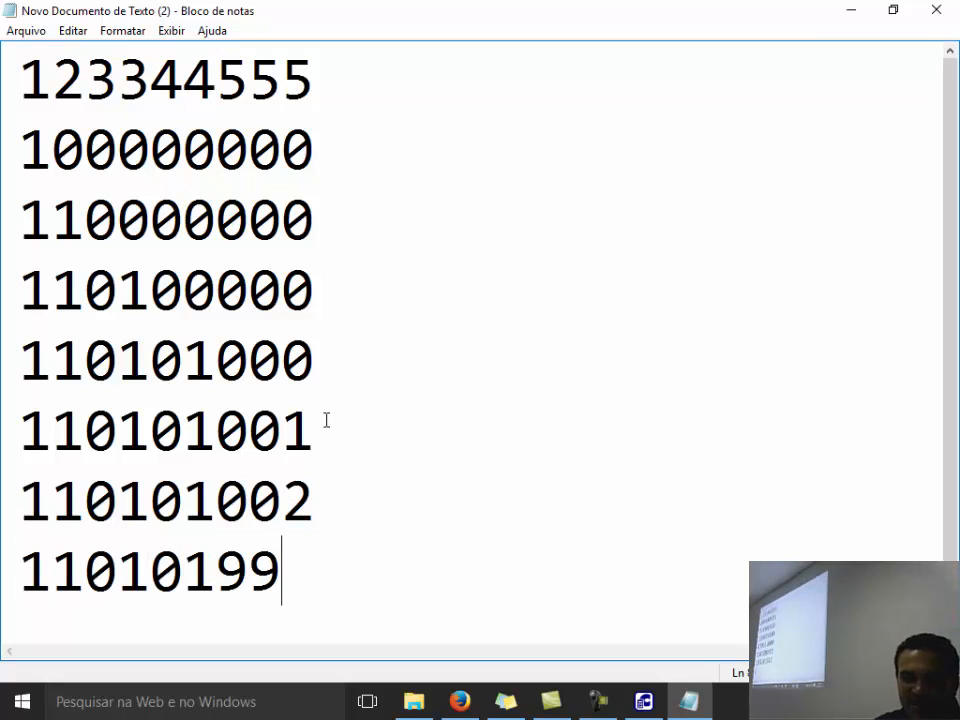
{"action": "type", "text": "9"}
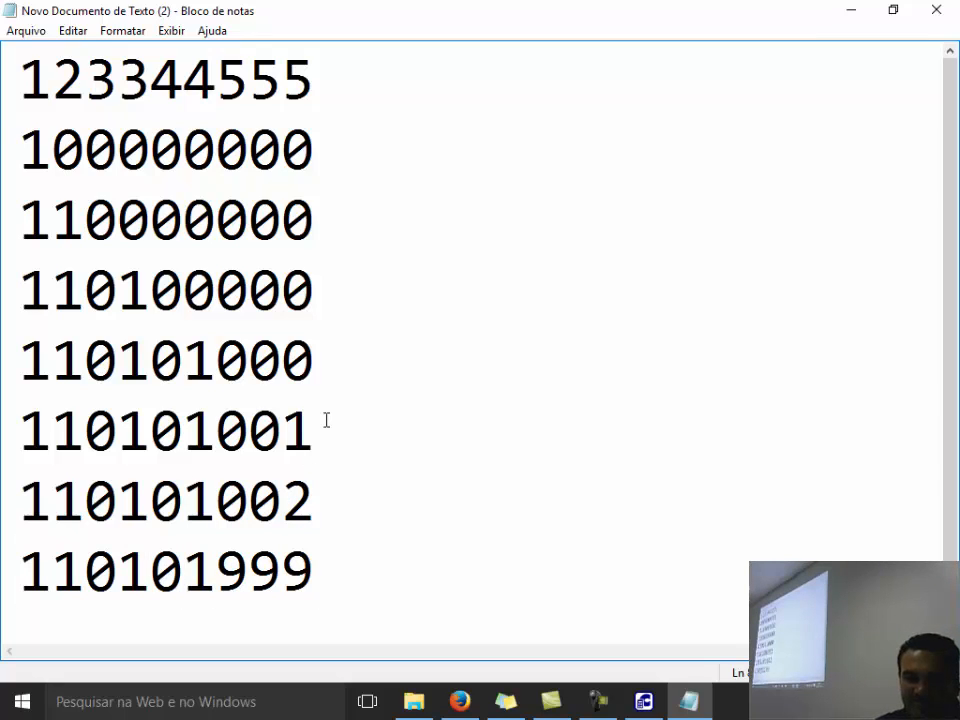
{"action": "key", "text": "Return"}
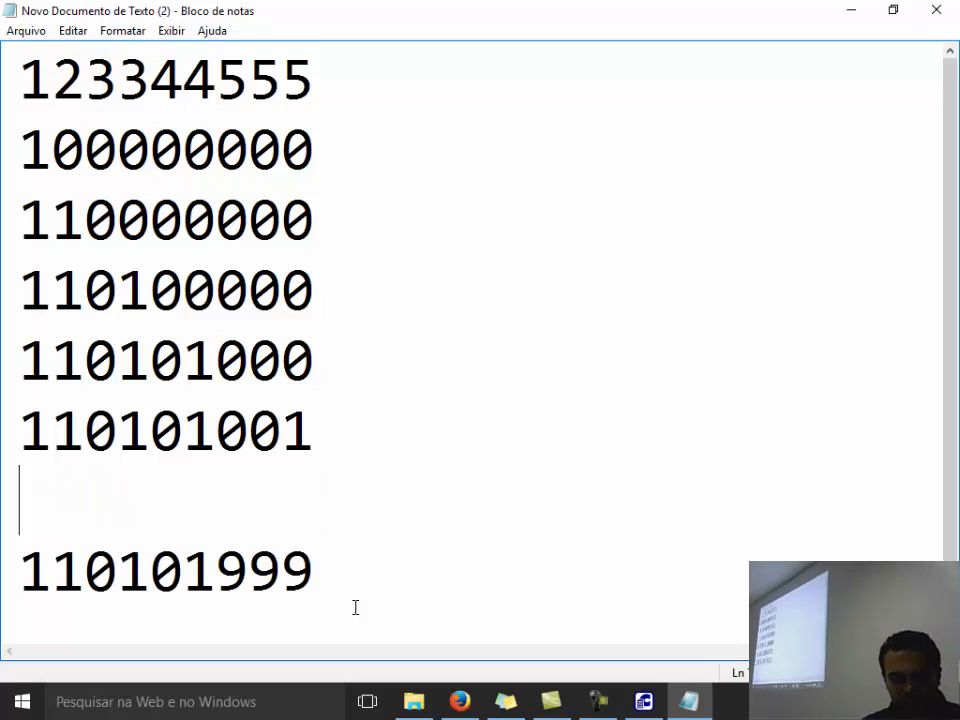
Step: Switch to Contabilidade and step forward through the chart of accounts records, past BANCOS to CLIENTES NACIONAIS
{"action": "left_click", "coordinate": [650, 704]}
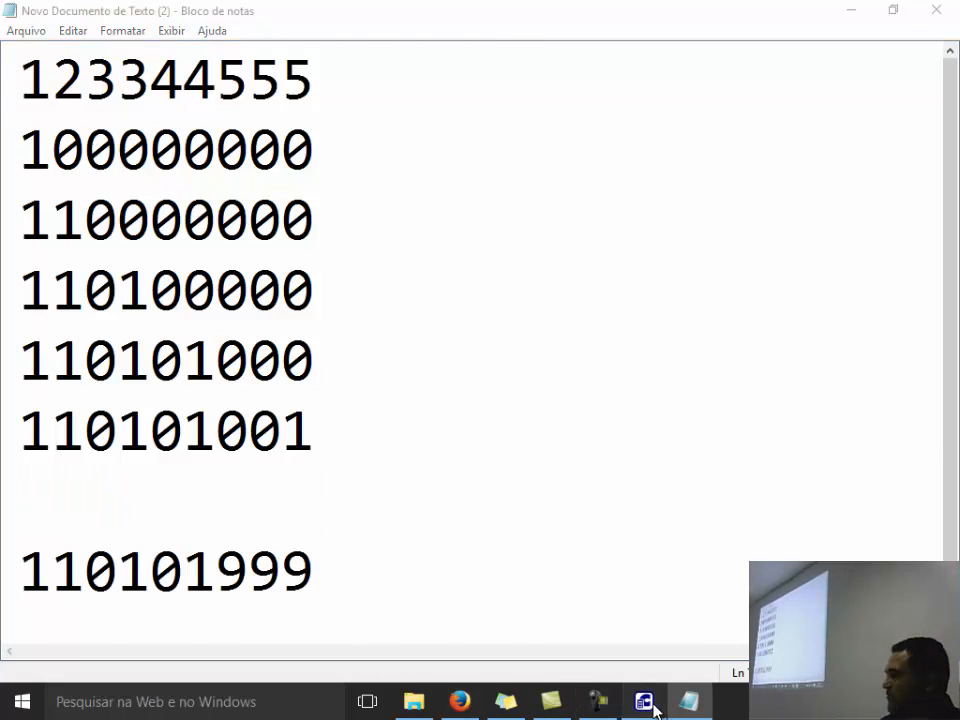
{"action": "left_click", "coordinate": [318, 163]}
{"action": "left_click", "coordinate": [318, 163]}
{"action": "left_click", "coordinate": [318, 163]}
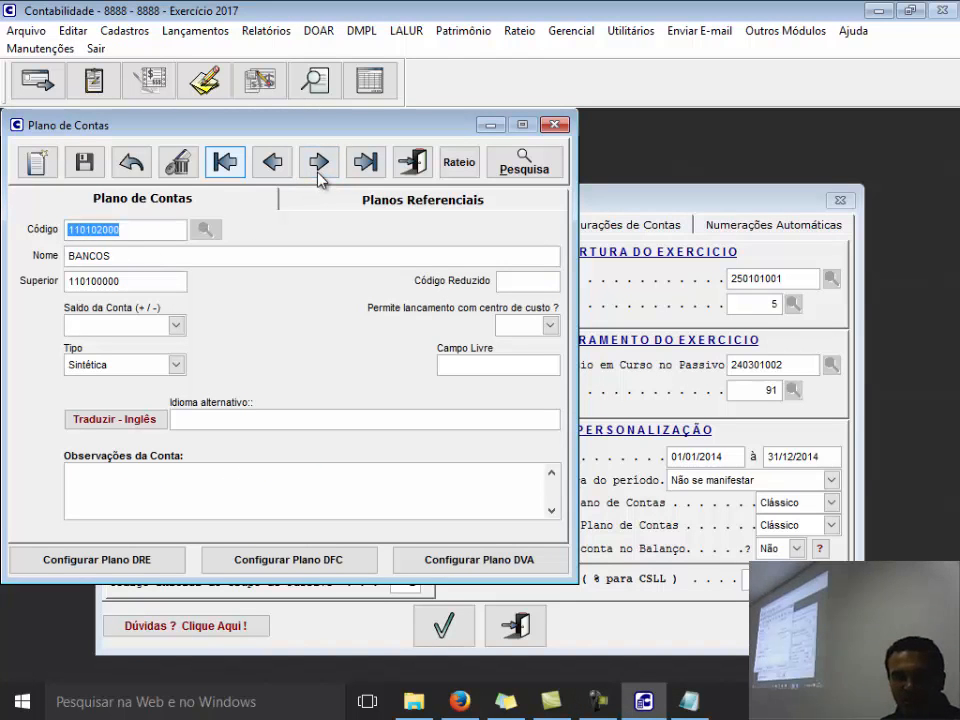
{"action": "left_click", "coordinate": [318, 168]}
{"action": "left_click", "coordinate": [318, 168]}
{"action": "left_click", "coordinate": [318, 168]}
{"action": "left_click", "coordinate": [318, 168]}
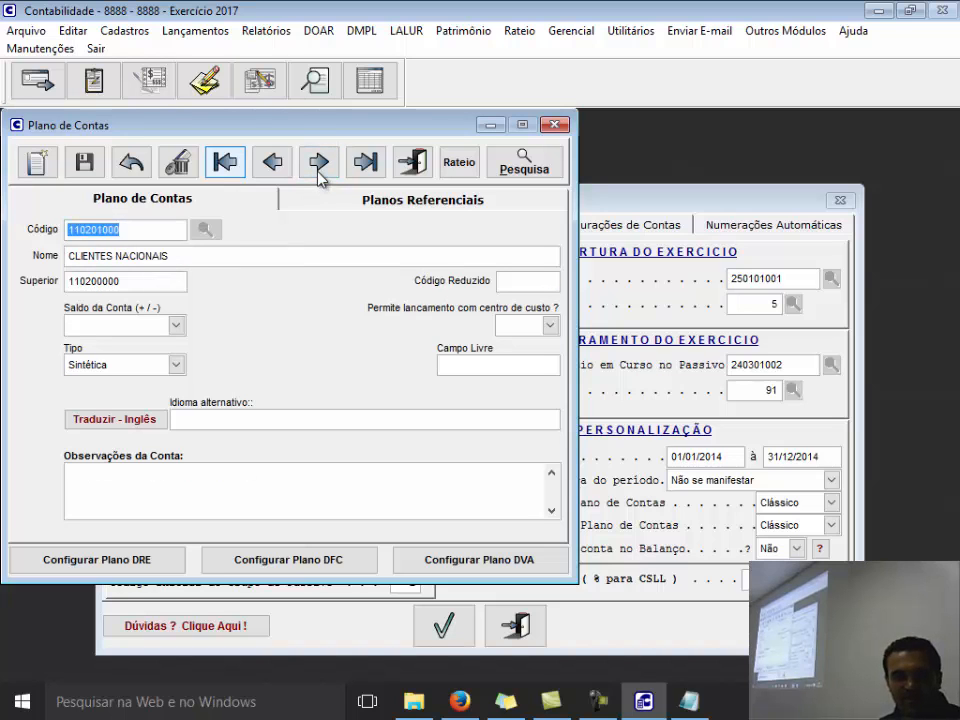
{"action": "left_click", "coordinate": [318, 168]}
{"action": "left_click", "coordinate": [292, 168]}
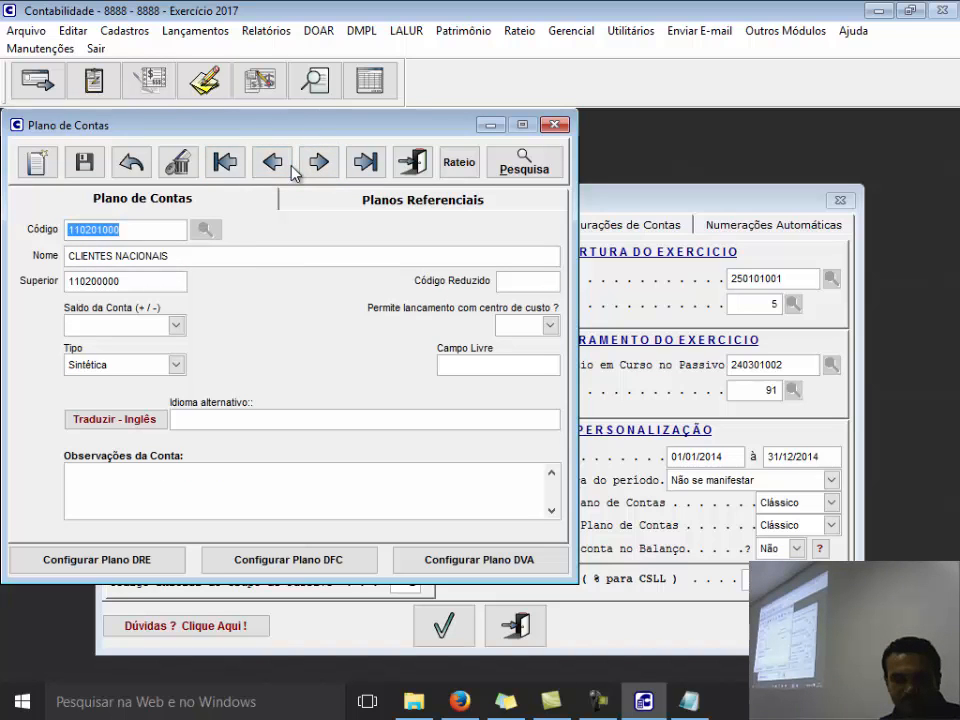
Step: Return to the Notepad document and change the last three codes to 110102000, 110102001 and 110102999
{"action": "key", "text": "alt+Tab"}
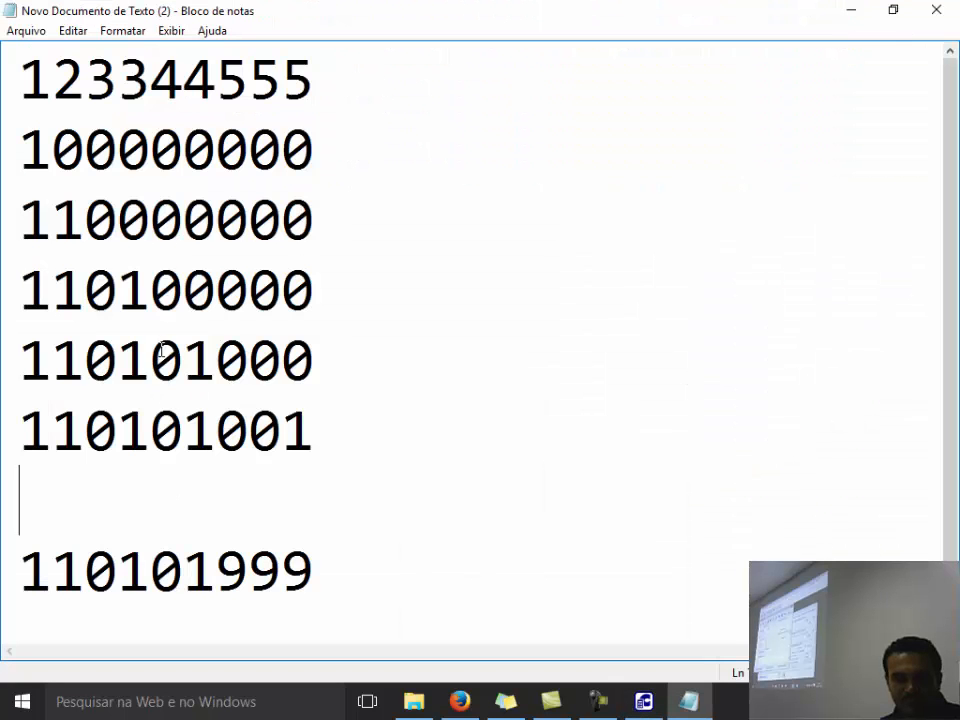
{"action": "left_click", "coordinate": [199, 358]}
{"action": "key", "text": "Delete"}
{"action": "type", "text": "2"}
{"action": "key", "text": "Down"}
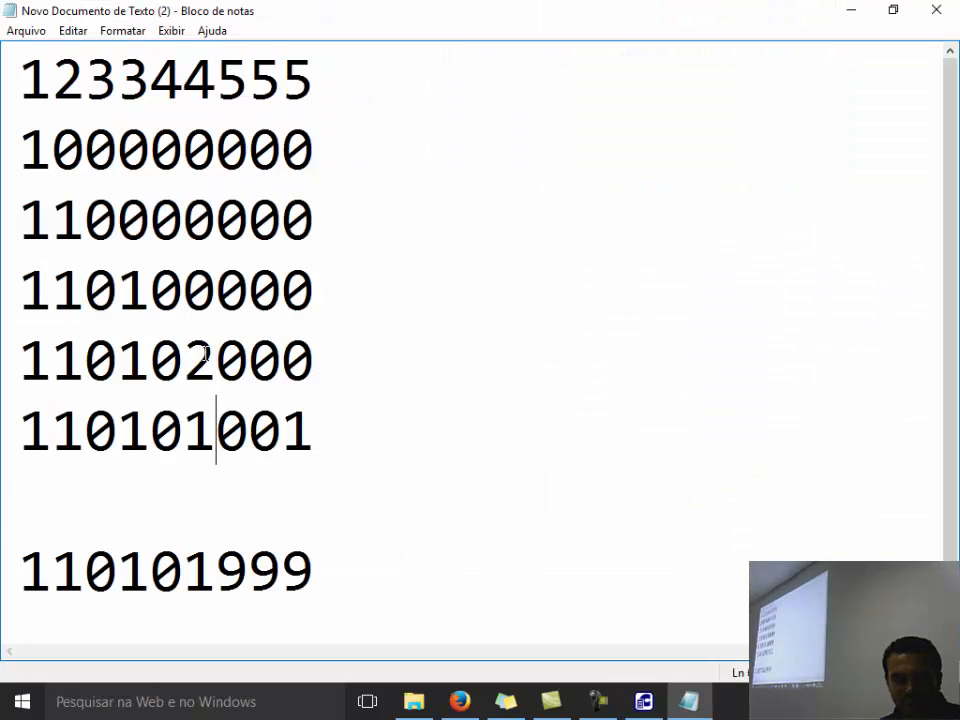
{"action": "key", "text": "BackSpace"}
{"action": "type", "text": "2"}
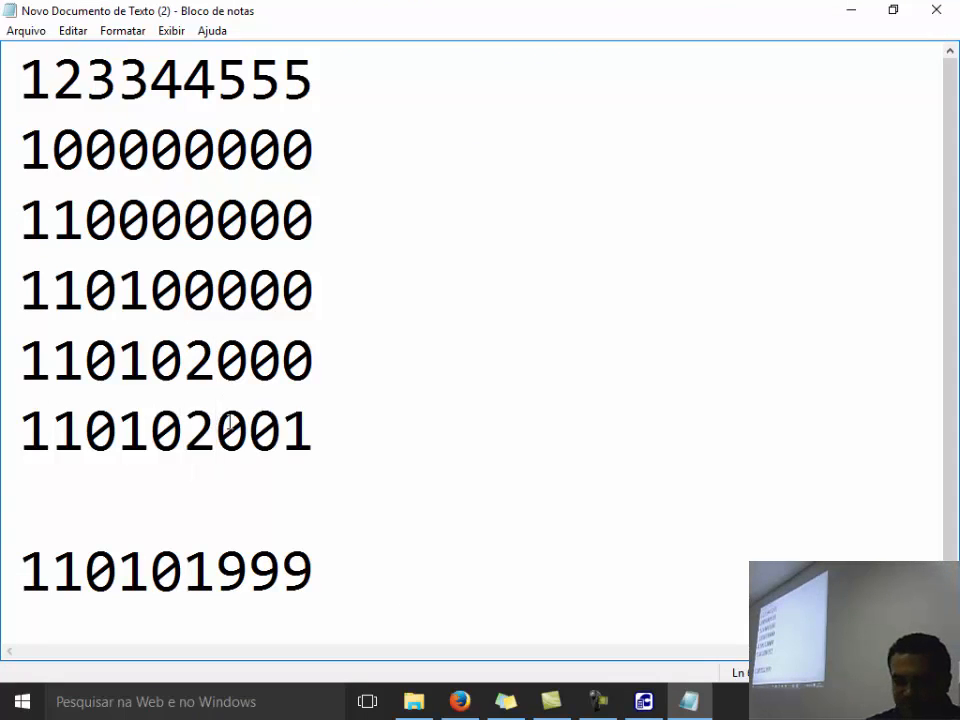
{"action": "left_click", "coordinate": [206, 553]}
{"action": "key", "text": "BackSpace"}
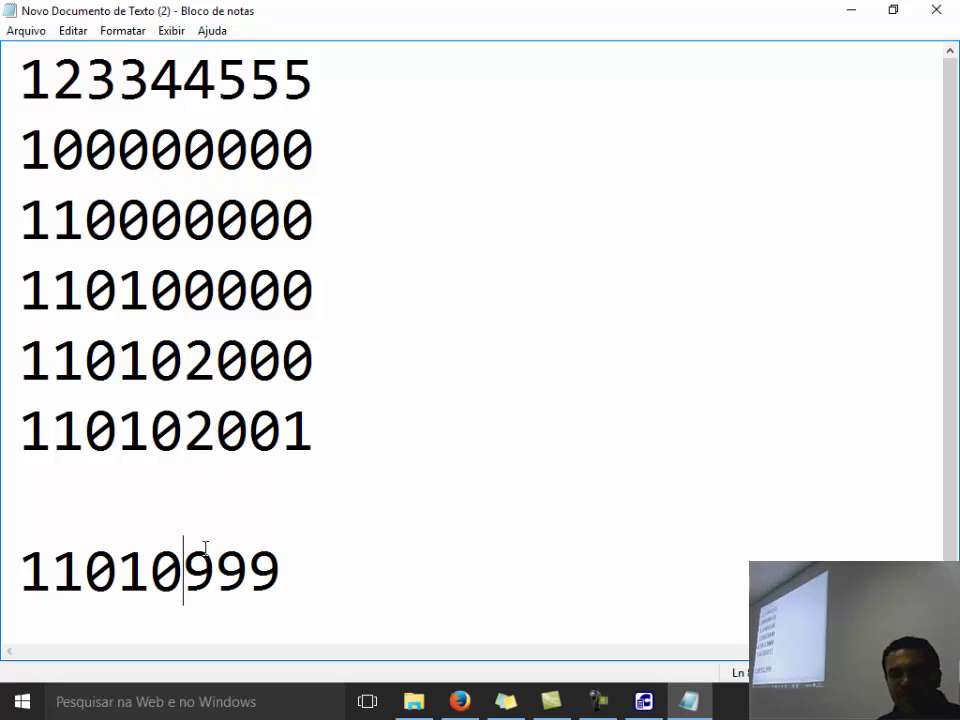
{"action": "type", "text": "2"}
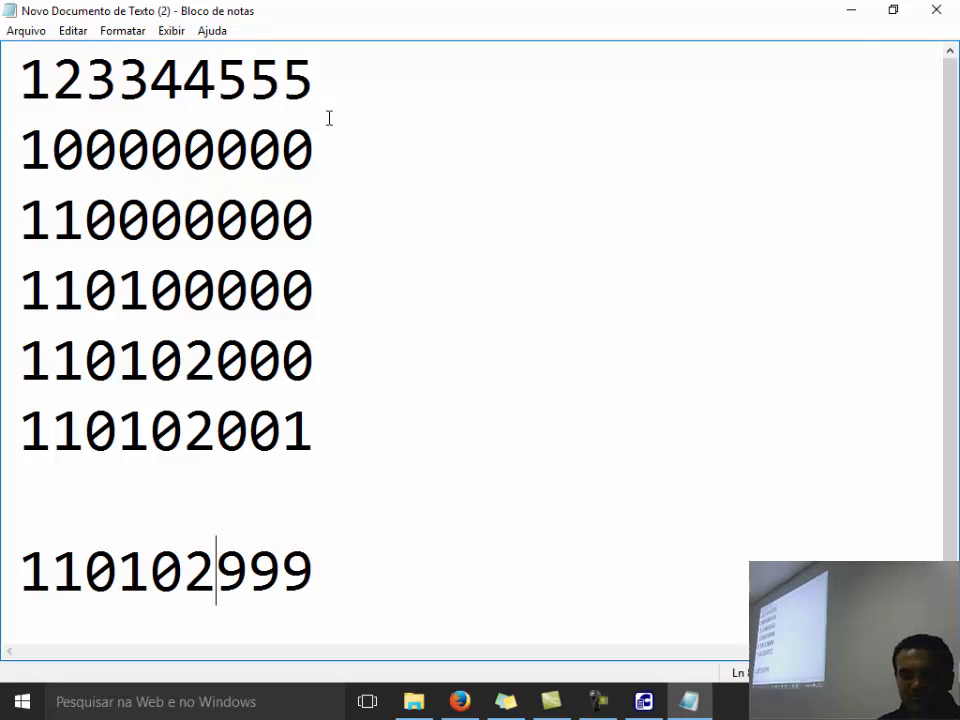
Step: Highlight the codes 100000000, 110000000, 110100000 and 110102000 one after another to review the four account levels
{"action": "left_click_drag", "start_coordinate": [328, 120], "coordinate": [33, 150]}
{"action": "left_click_drag", "start_coordinate": [360, 191], "coordinate": [16, 210]}
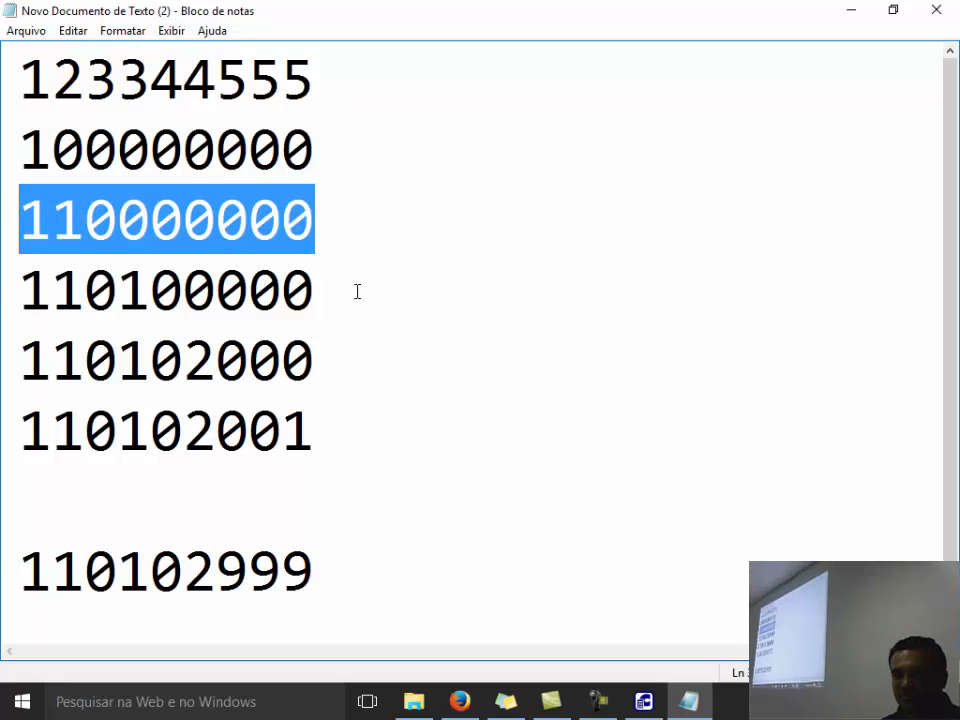
{"action": "left_click_drag", "start_coordinate": [357, 291], "coordinate": [2, 292]}
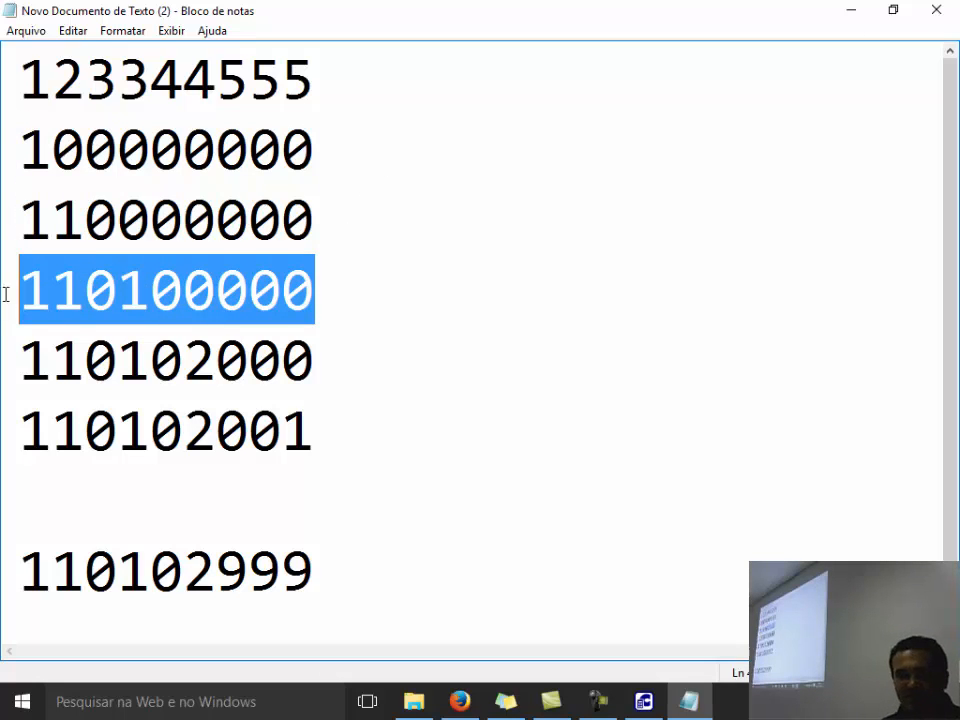
{"action": "left_click_drag", "start_coordinate": [414, 381], "coordinate": [35, 362]}
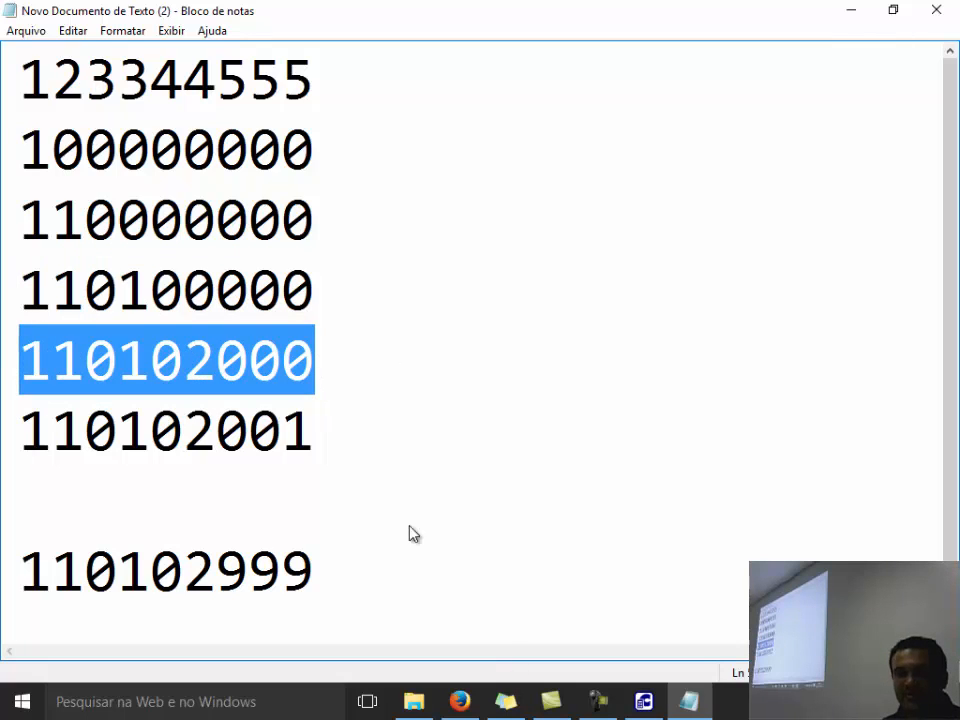
Step: Switch to Contabilidade and browse back and forth through the account records from TITULOS DE CAPITALIZACAO to CREDITOS
{"action": "left_click", "coordinate": [644, 700]}
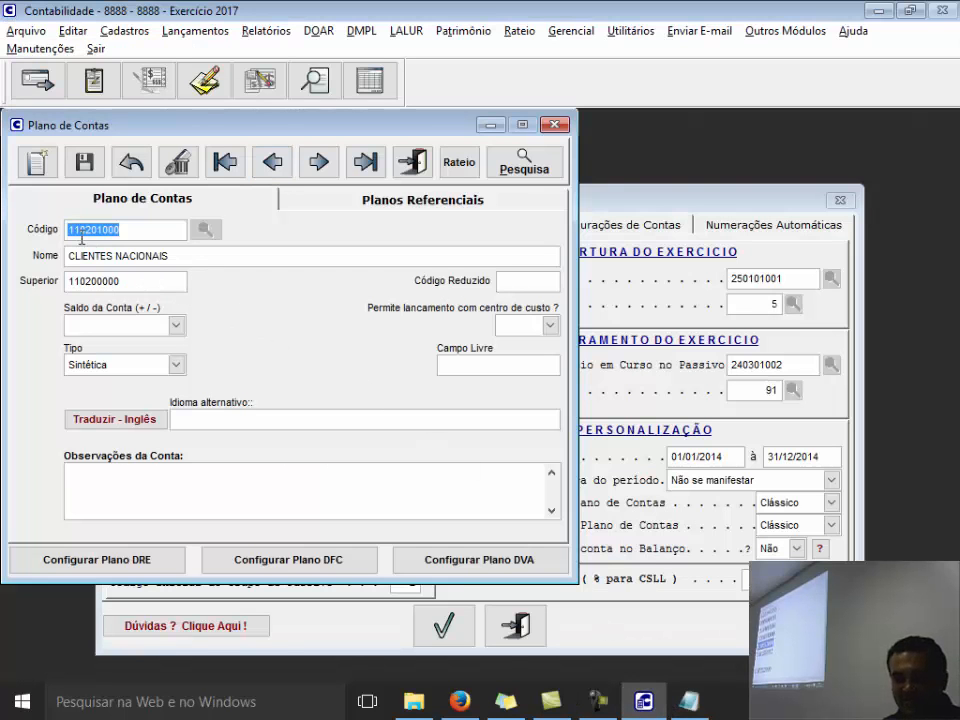
{"action": "left_click", "coordinate": [288, 168]}
{"action": "left_click", "coordinate": [288, 168]}
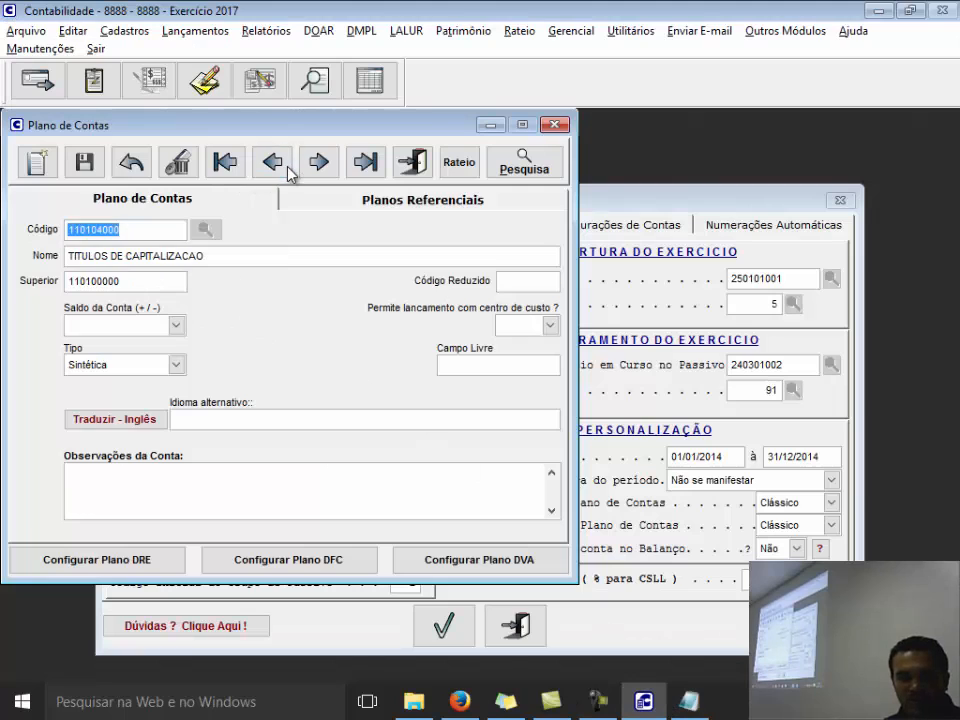
{"action": "left_click", "coordinate": [288, 168]}
{"action": "left_click", "coordinate": [317, 166]}
{"action": "left_click", "coordinate": [317, 166]}
{"action": "left_click", "coordinate": [317, 166]}
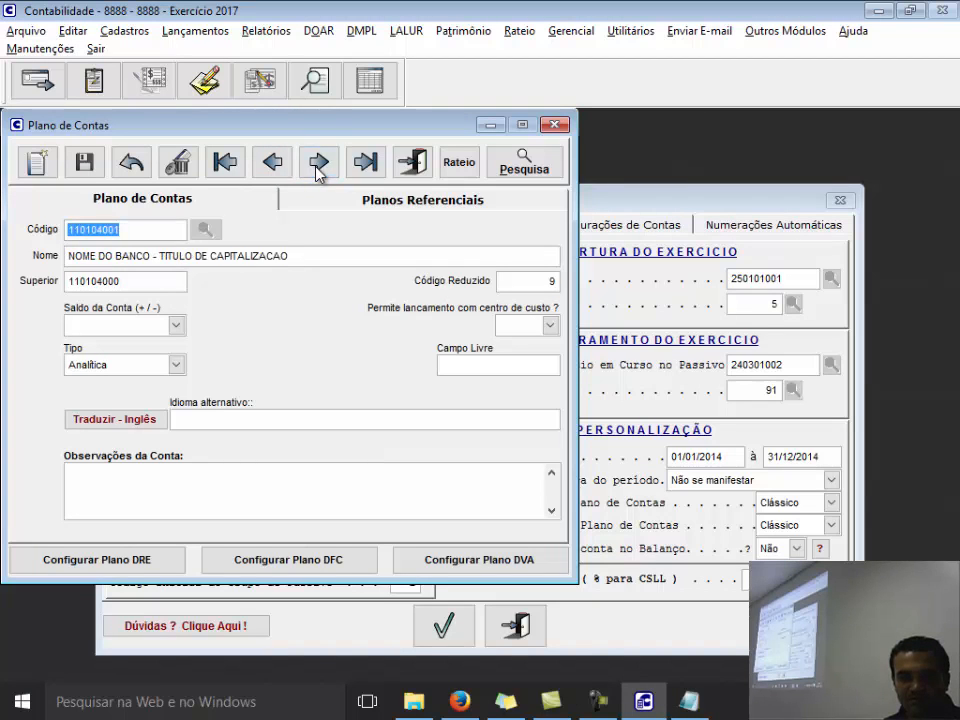
{"action": "left_click", "coordinate": [317, 166]}
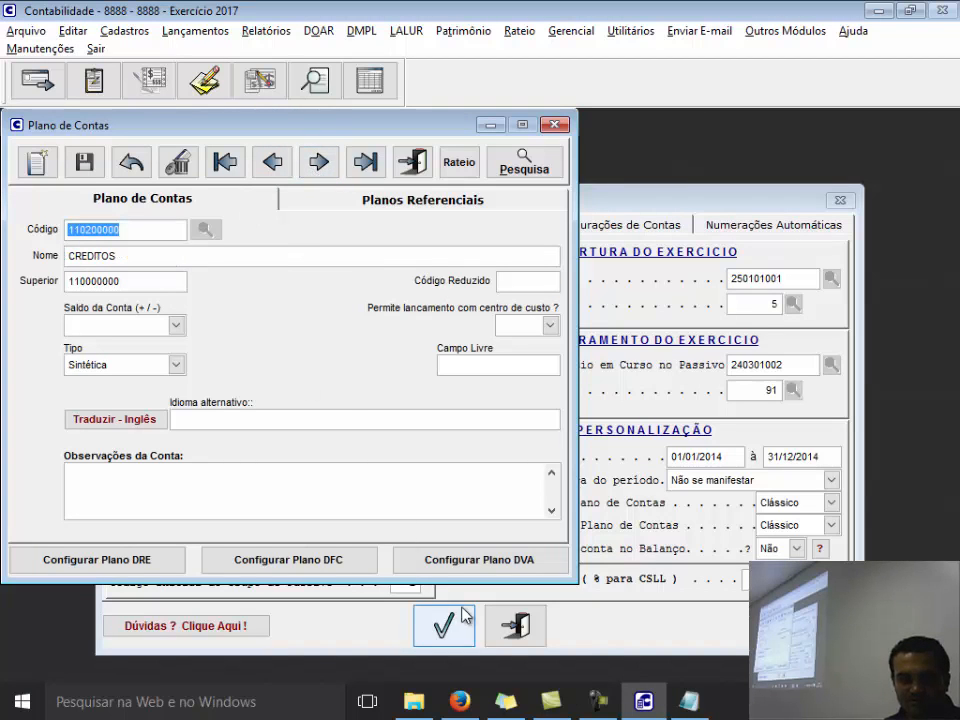
Step: Return to the Notepad document and change the third-level code to 110200000 and the fourth-level code to 110201000
{"action": "left_click", "coordinate": [688, 701]}
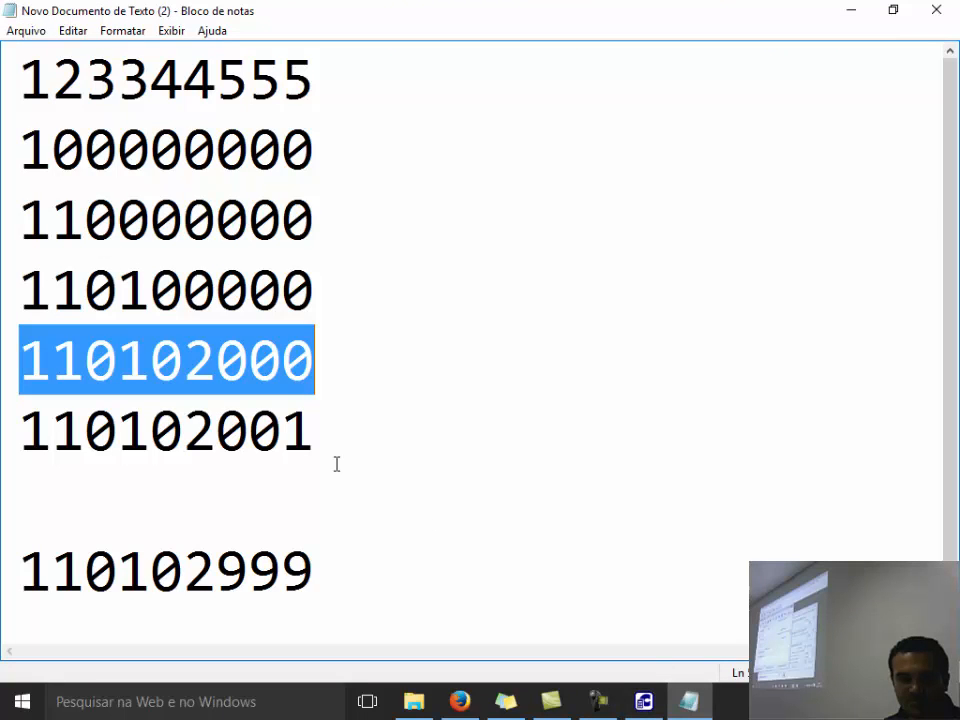
{"action": "left_click", "coordinate": [150, 292]}
{"action": "key", "text": "BackSpace"}
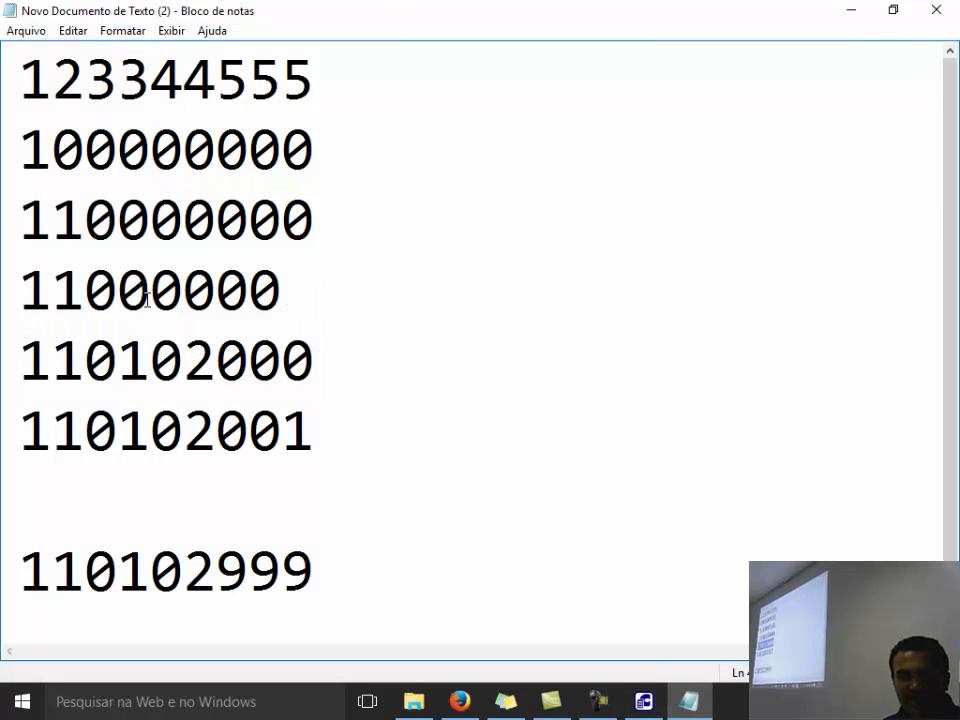
{"action": "type", "text": "2"}
{"action": "left_click", "coordinate": [155, 345]}
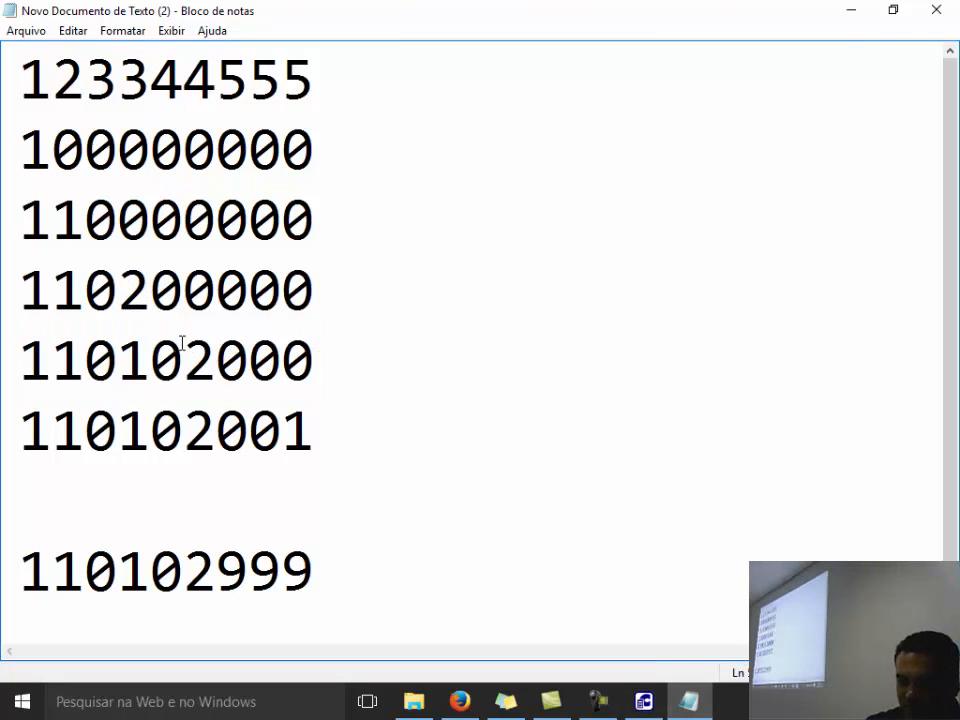
{"action": "key", "text": "BackSpace"}
{"action": "type", "text": "2"}
{"action": "left_click", "coordinate": [182, 344]}
{"action": "key", "text": "Delete"}
{"action": "type", "text": "1000"}
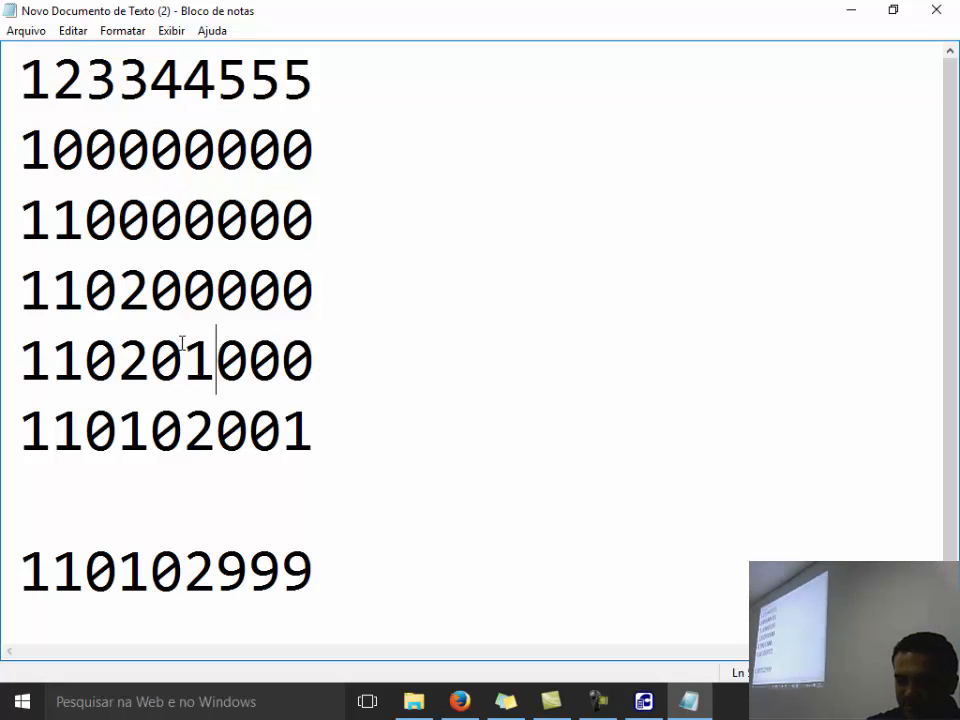
Step: Switch to Contabilidade and look up the accounts with codes 110000000 and 110200000 in the chart of accounts
{"action": "left_click", "coordinate": [643, 701]}
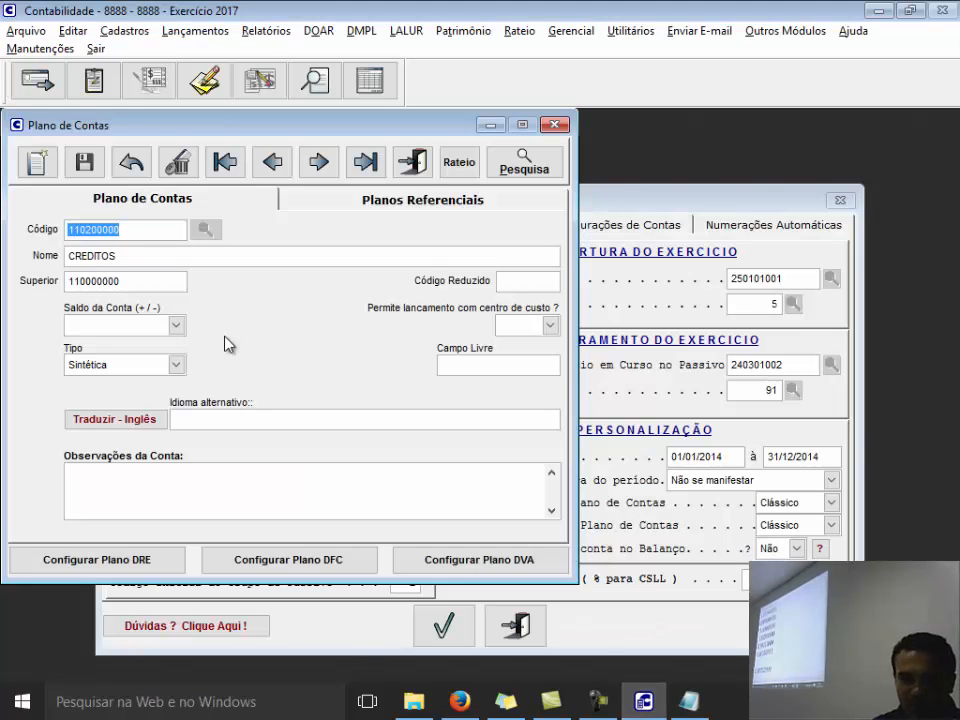
{"action": "left_click", "coordinate": [275, 166]}
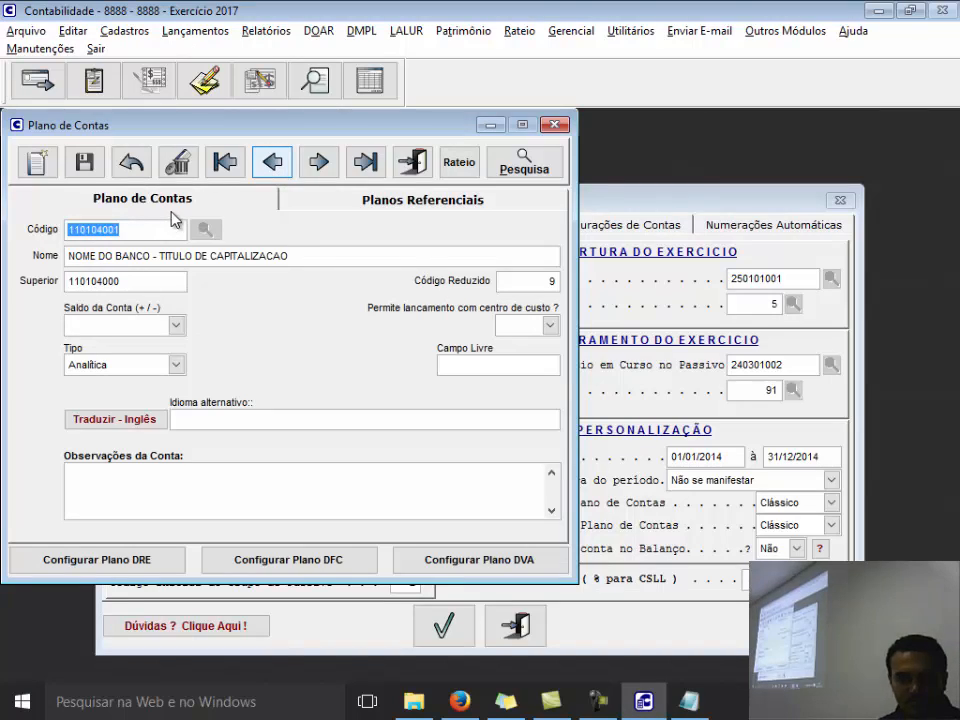
{"action": "type", "text": "1"}
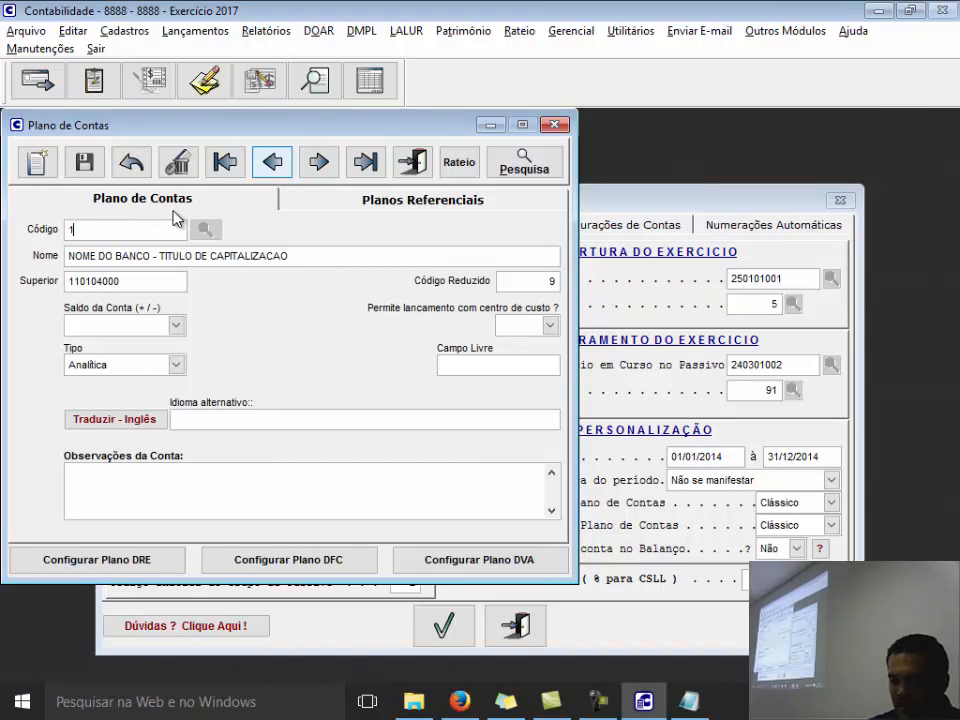
{"action": "type", "text": "10000000"}
{"action": "key", "text": "Return"}
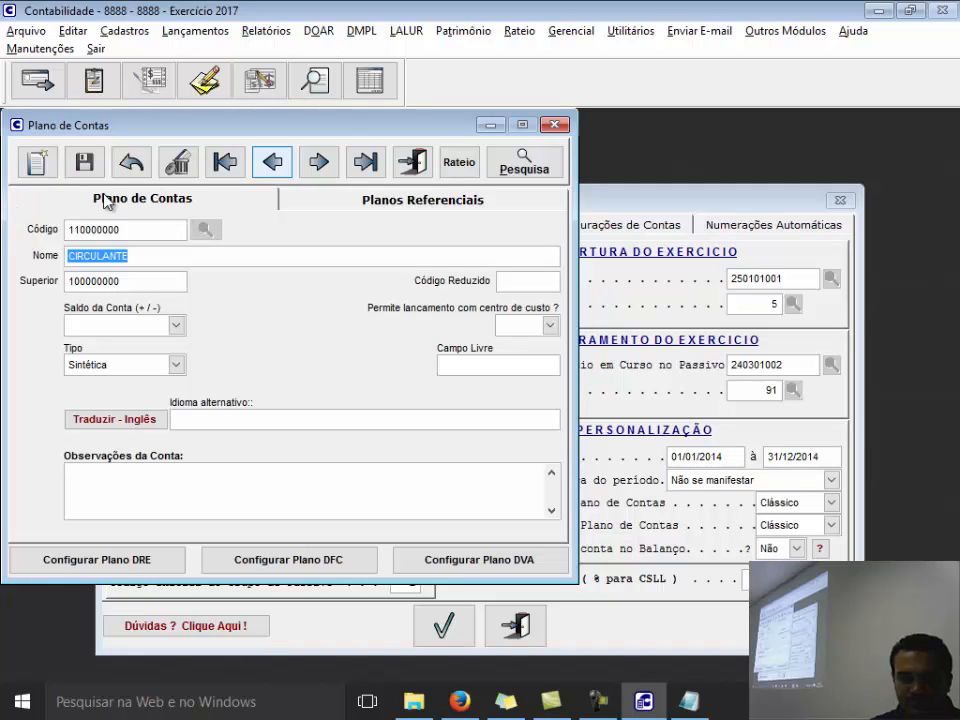
{"action": "left_click", "coordinate": [90, 229]}
{"action": "type", "text": "2"}
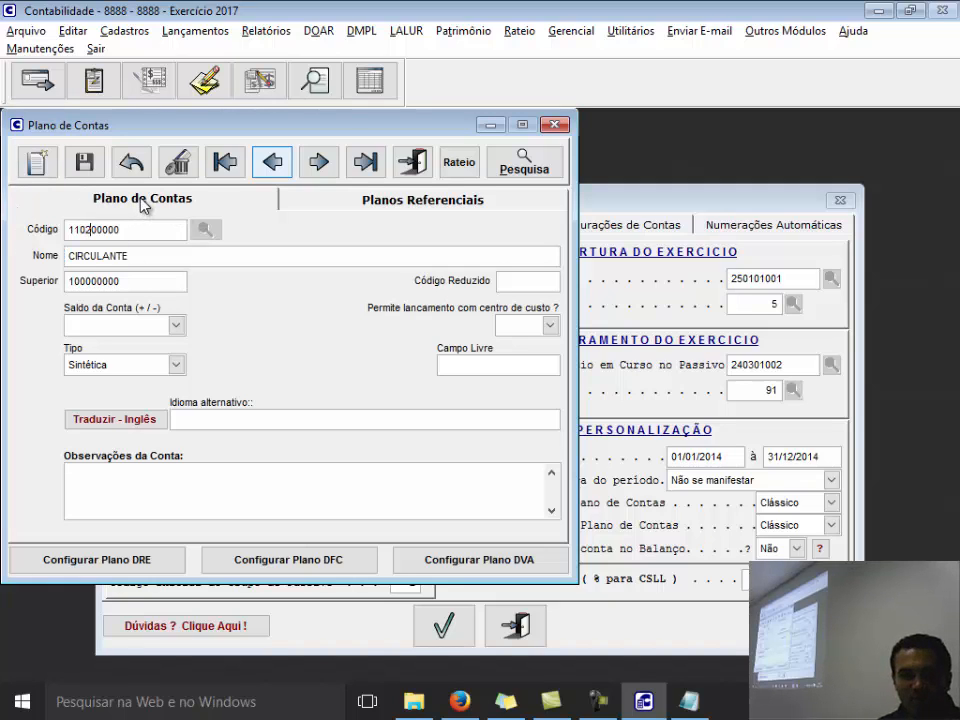
{"action": "key", "text": "Tab"}
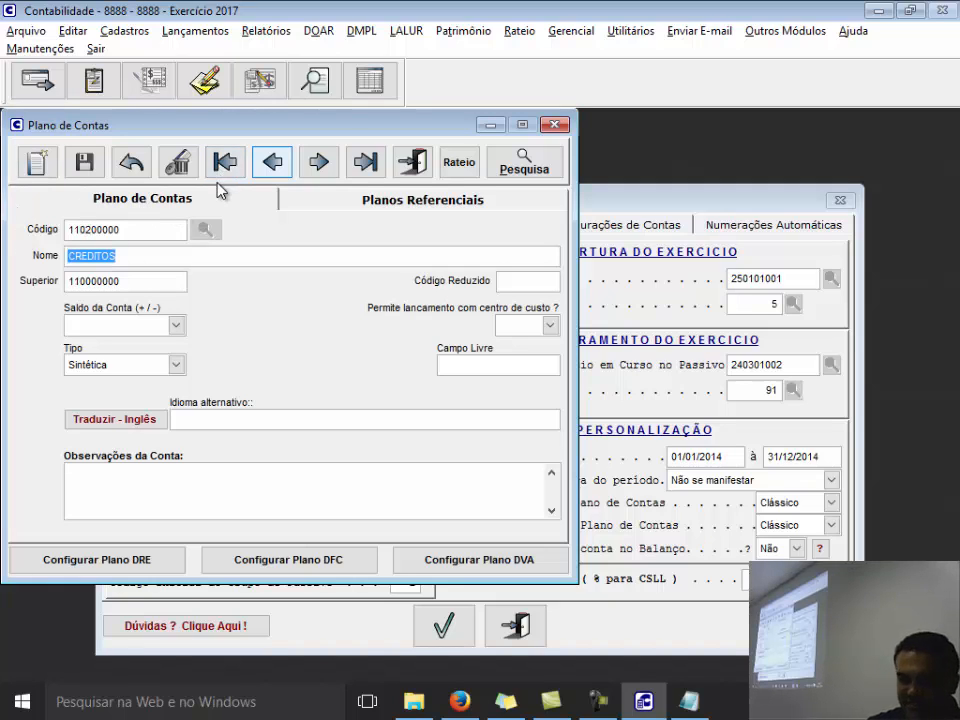
{"action": "left_click", "coordinate": [152, 228]}
{"action": "key", "text": "Left"}
{"action": "key", "text": "Left"}
{"action": "key", "text": "BackSpace"}
{"action": "type", "text": "1"}
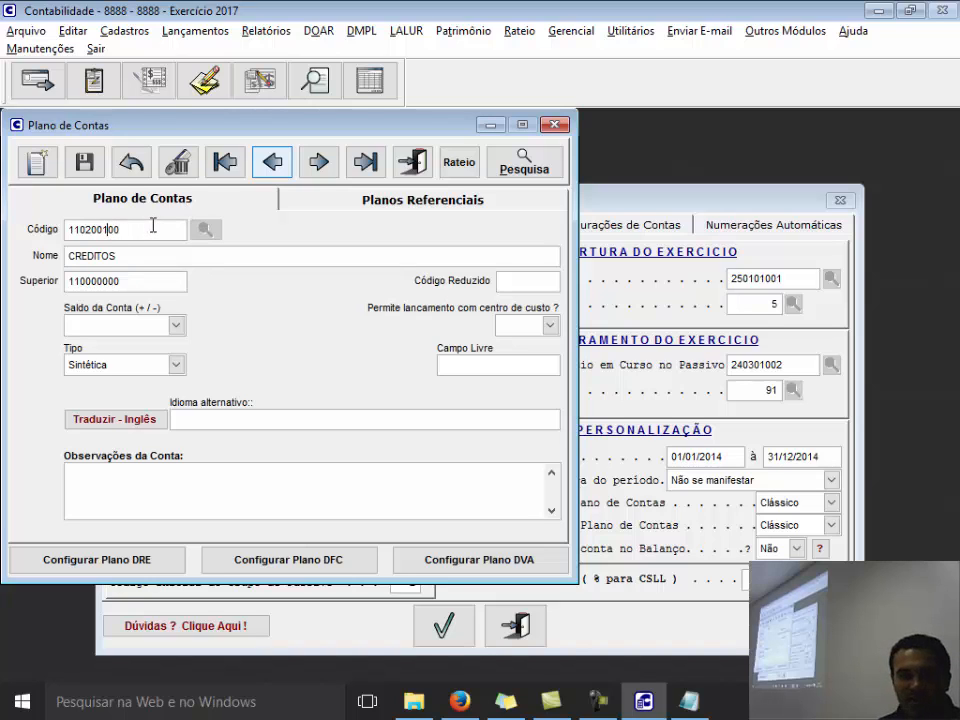
Step: Look up the account with code 110201000 in the chart of accounts and highlight its code
{"action": "key", "text": "Escape"}
{"action": "type", "text": "1"}
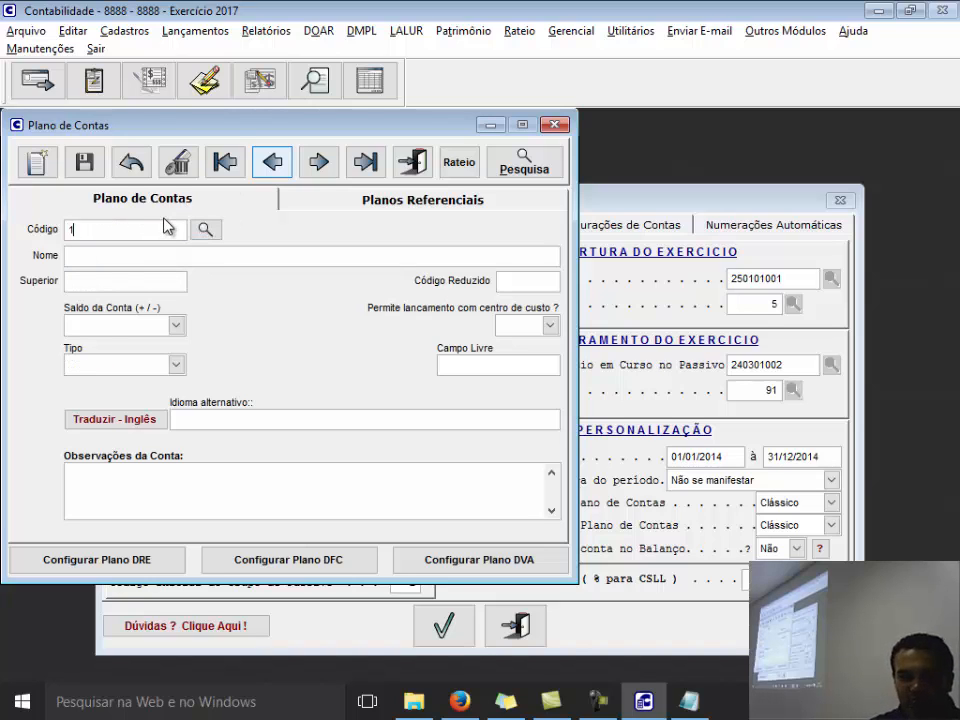
{"action": "type", "text": "10201000"}
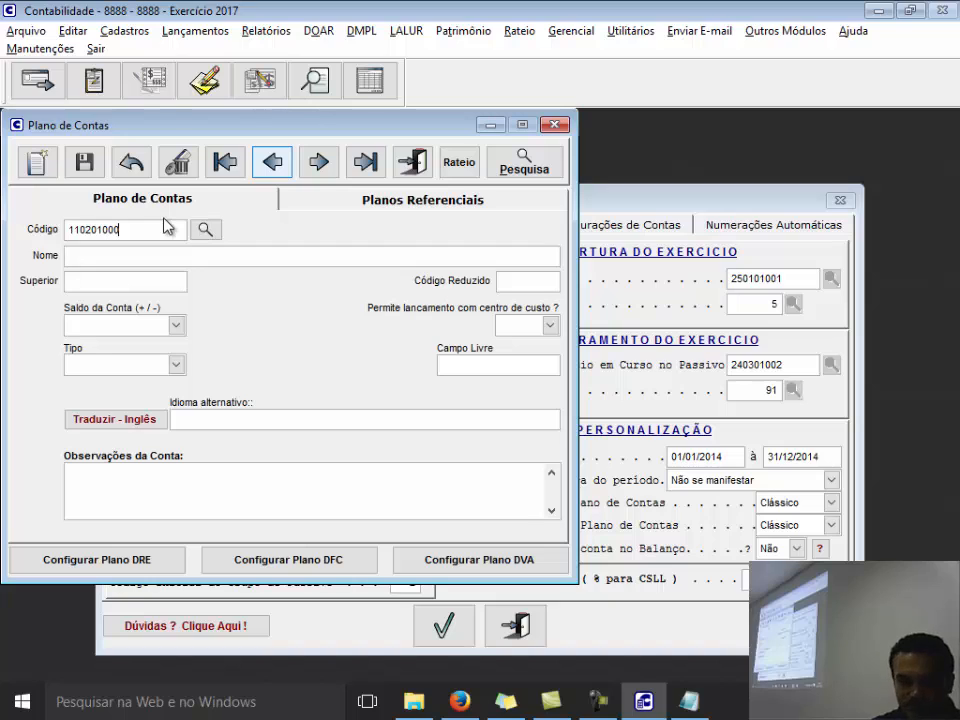
{"action": "key", "text": "Tab"}
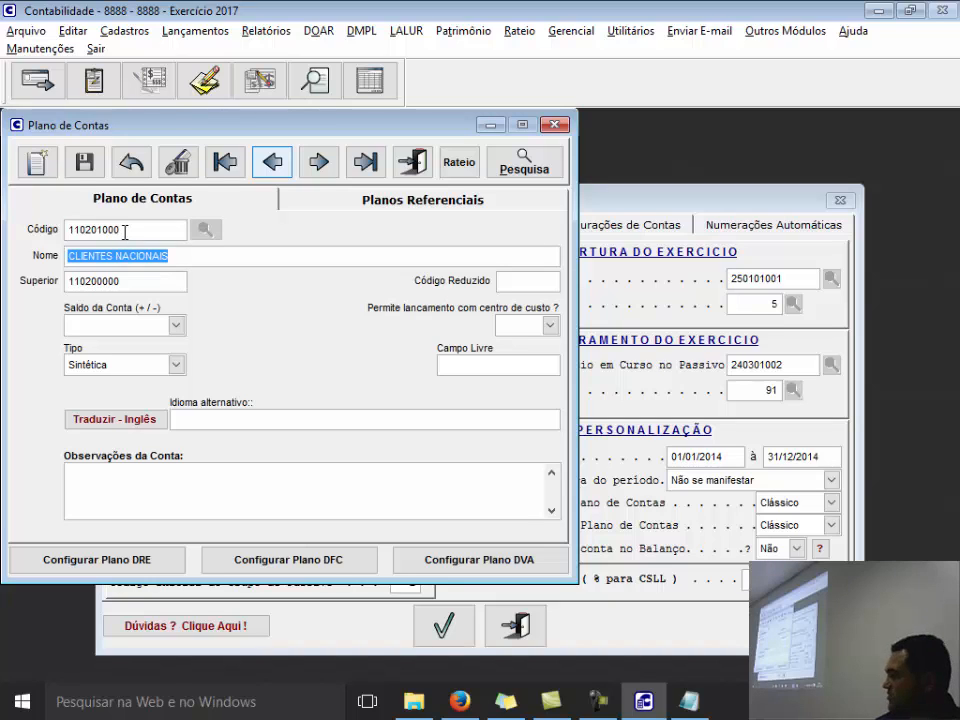
{"action": "double_click", "coordinate": [122, 229]}
Step: Switch to Notepad and highlight the codes 110201000, 110102001 and 110102999 one after another
{"action": "left_click", "coordinate": [689, 701]}
{"action": "left_click_drag", "start_coordinate": [318, 358], "coordinate": [8, 360]}
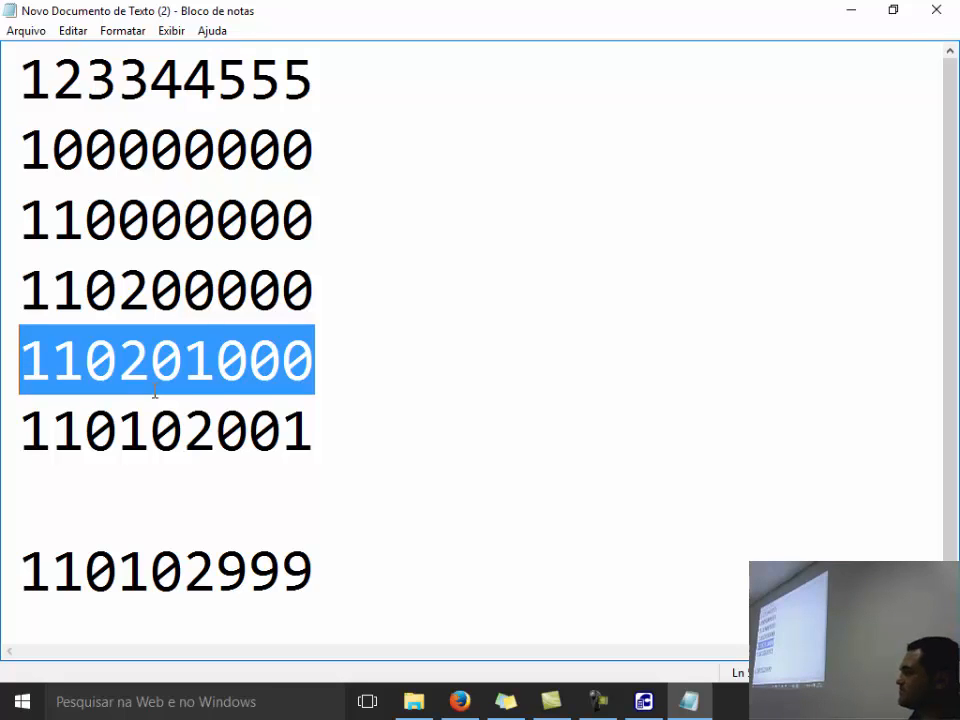
{"action": "left_click_drag", "start_coordinate": [317, 440], "coordinate": [16, 442]}
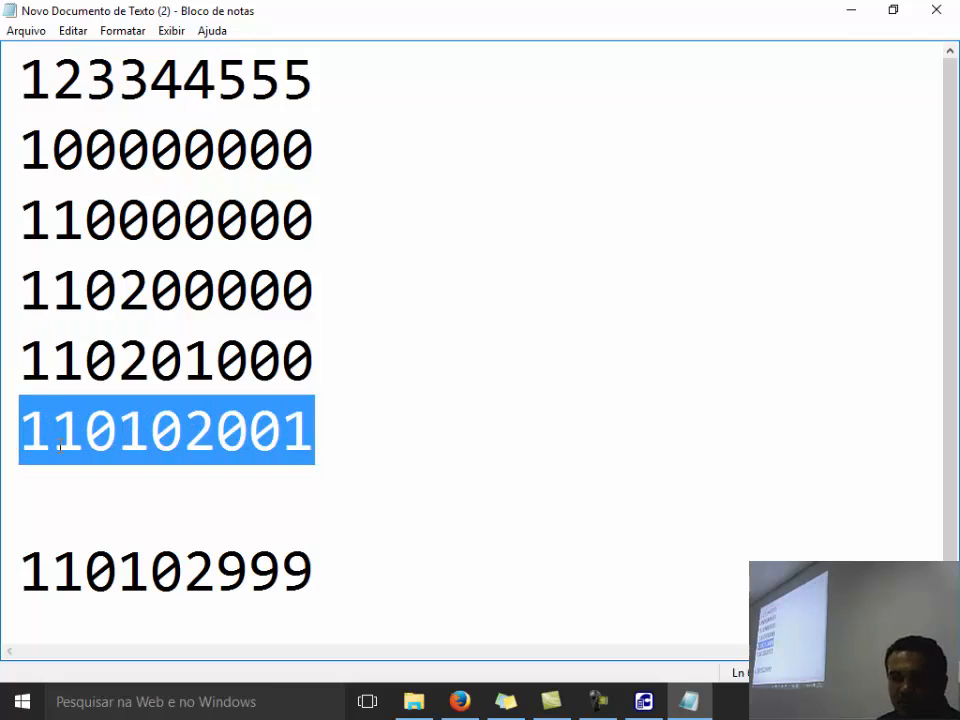
{"action": "left_click_drag", "start_coordinate": [324, 579], "coordinate": [22, 588]}
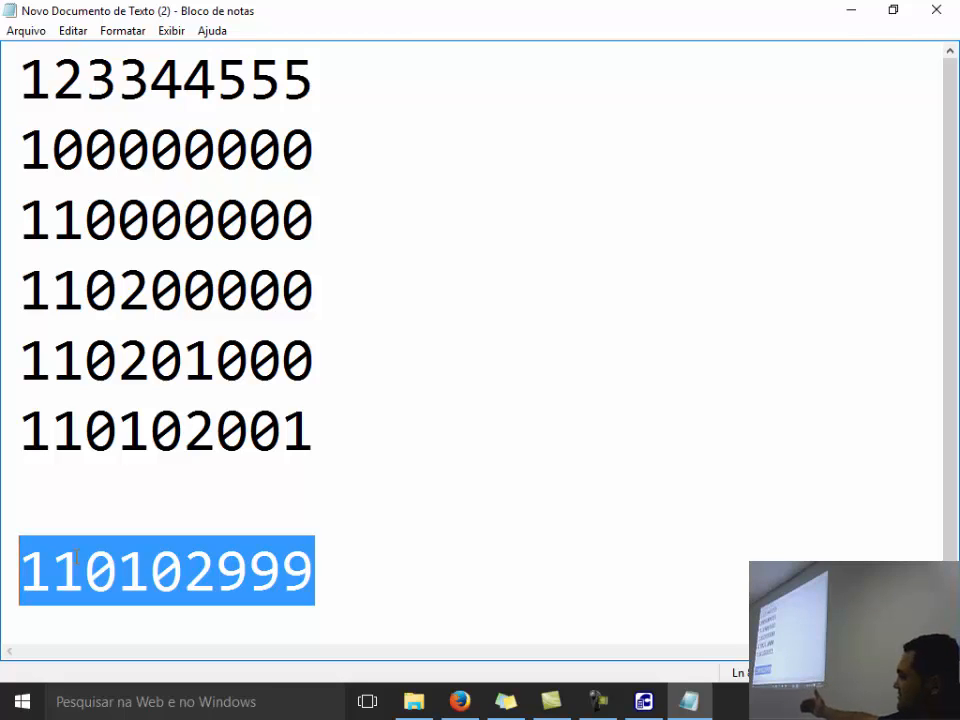
Step: Shorten the mask to 12334455, highlight its level digits for comparison, and restore it to 123344555
{"action": "left_click", "coordinate": [317, 88]}
{"action": "key", "text": "BackSpace"}
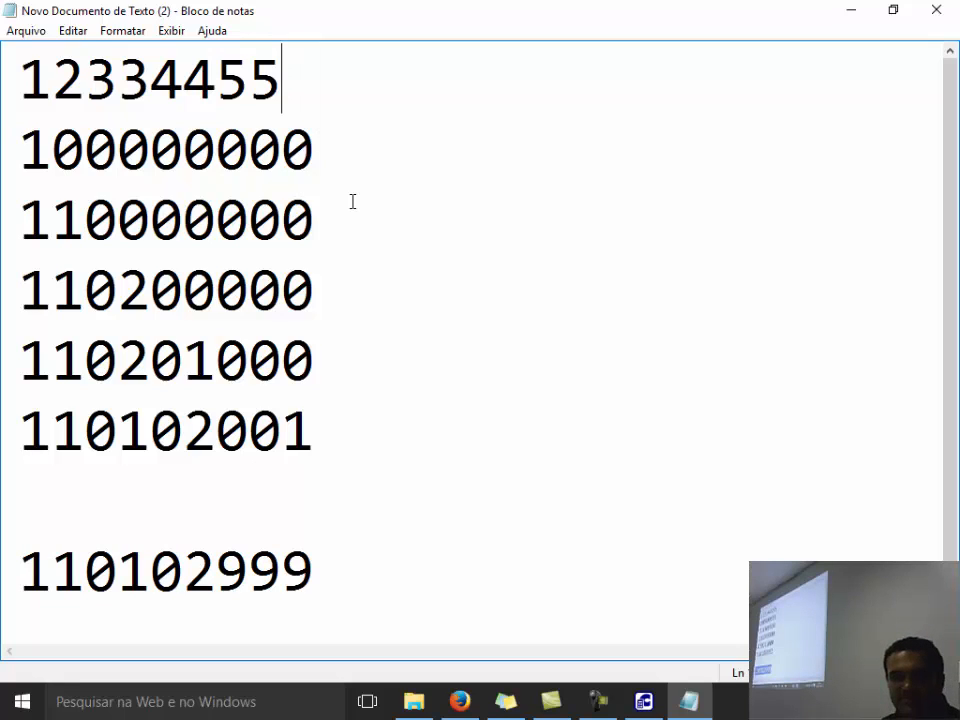
{"action": "left_click_drag", "start_coordinate": [294, 81], "coordinate": [228, 76]}
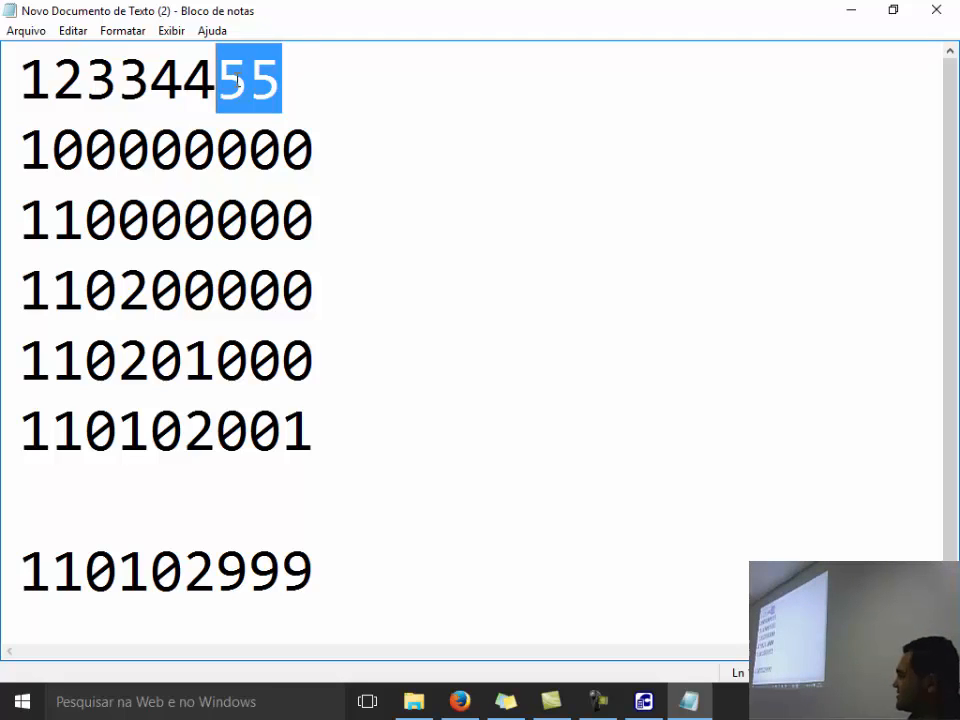
{"action": "left_click_drag", "start_coordinate": [252, 80], "coordinate": [88, 82]}
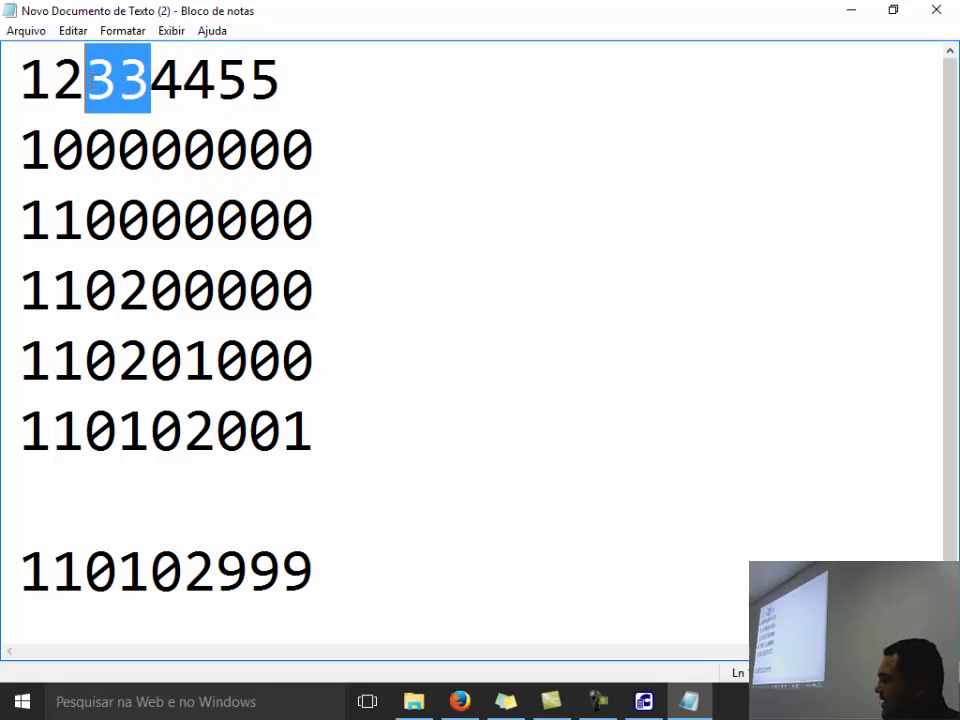
{"action": "left_click", "coordinate": [321, 77]}
{"action": "type", "text": "5"}
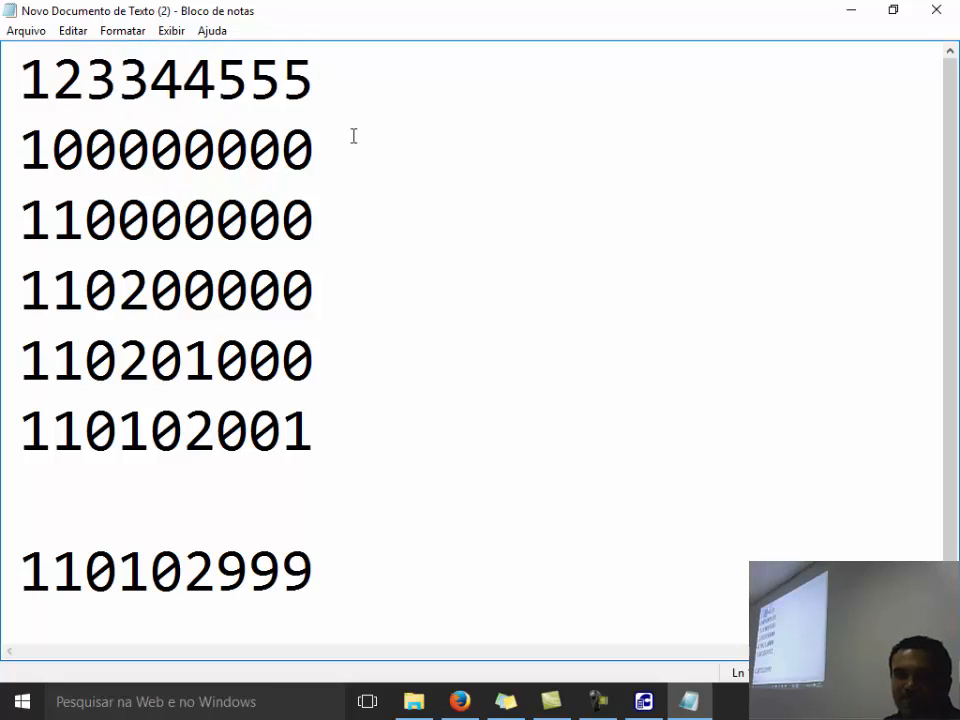
{"action": "left_click", "coordinate": [372, 497]}
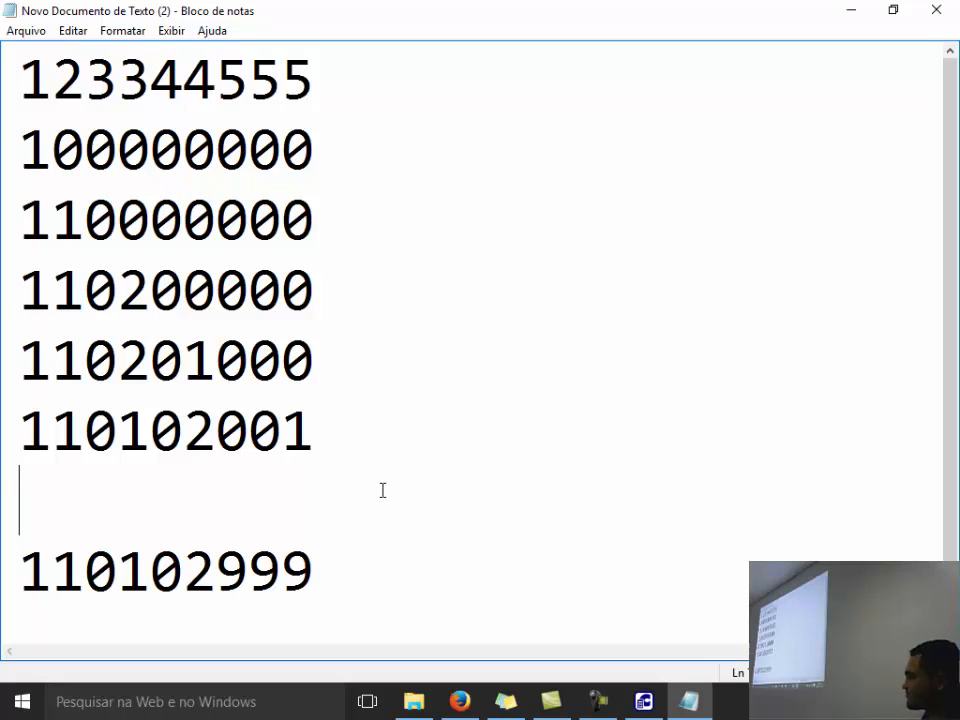
{"action": "left_click", "coordinate": [636, 706]}
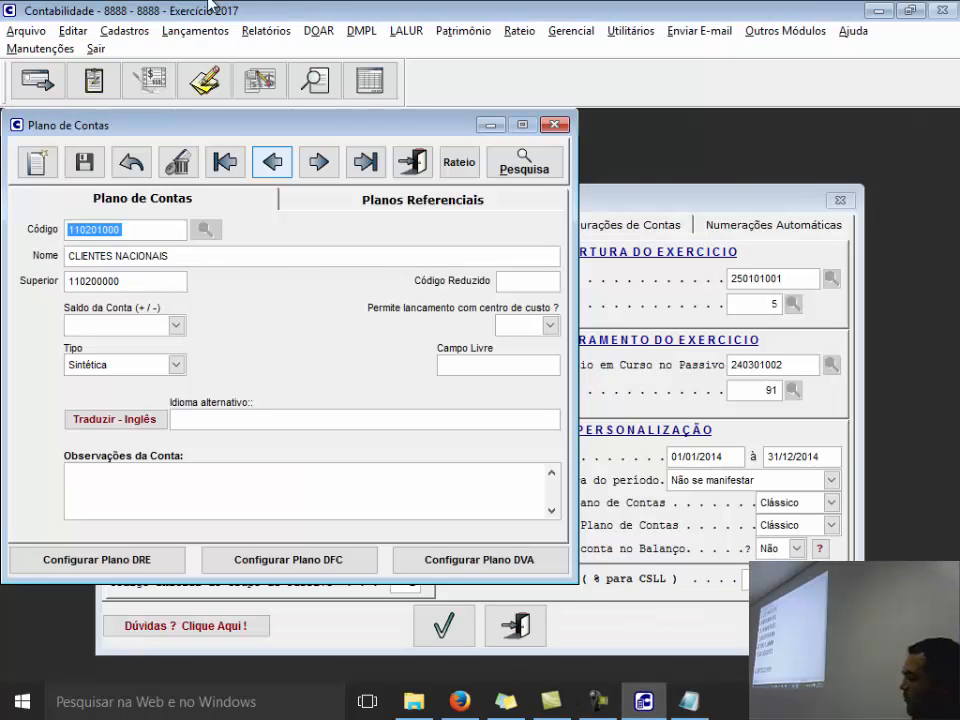
{"action": "left_click", "coordinate": [409, 161]}
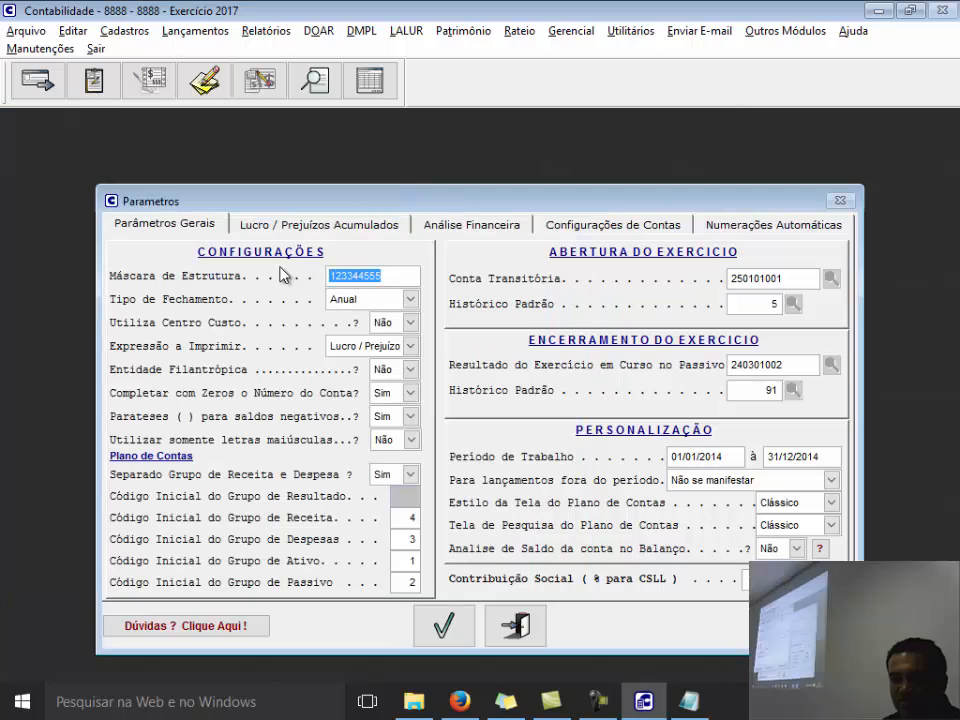
{"action": "left_click", "coordinate": [390, 275]}
{"action": "type", "text": "5"}
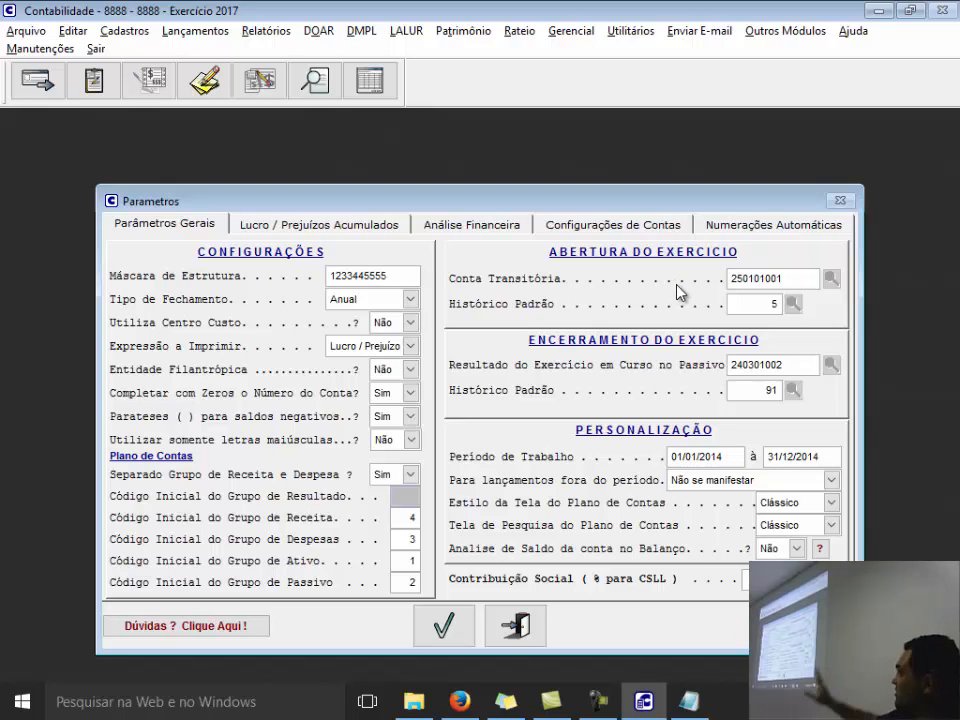
{"action": "left_click", "coordinate": [540, 627]}
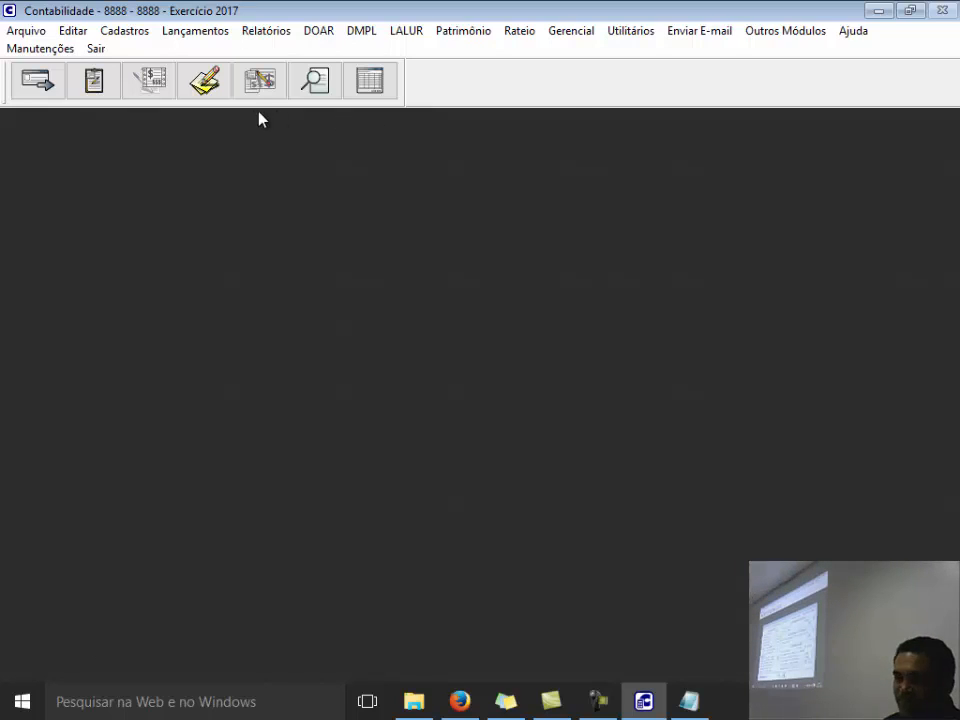
{"action": "left_click", "coordinate": [259, 90]}
{"action": "left_click", "coordinate": [130, 231]}
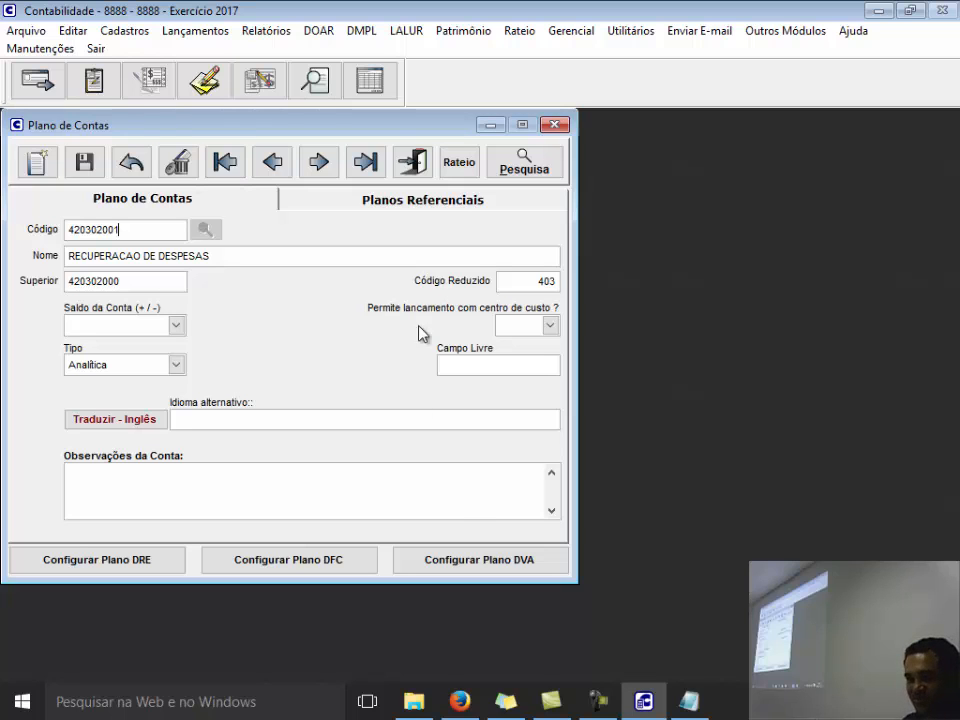
{"action": "left_click", "coordinate": [689, 700]}
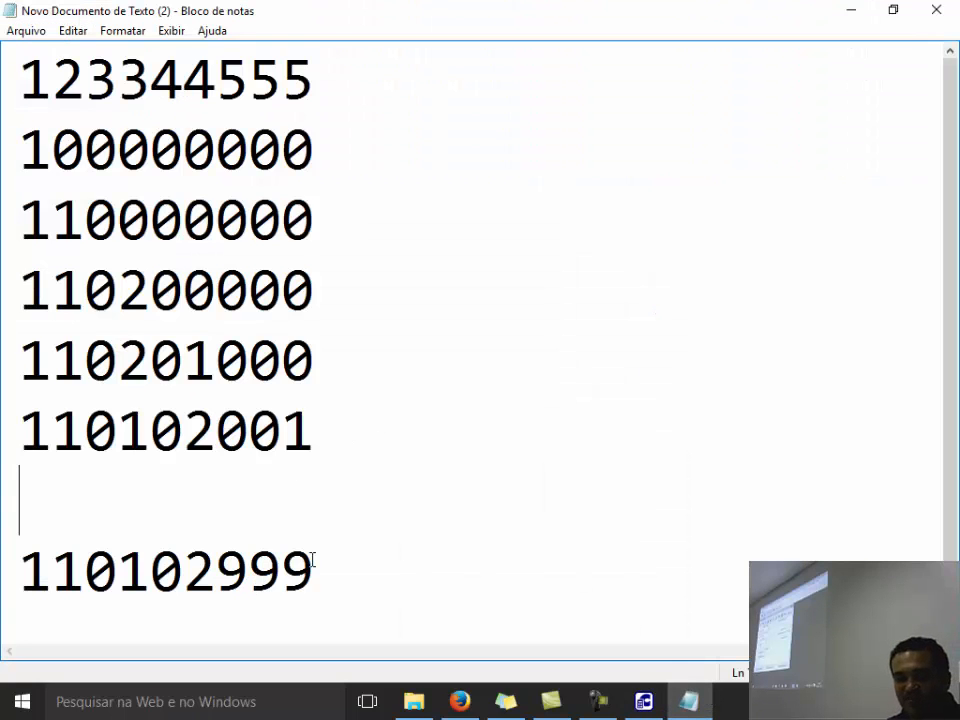
{"action": "left_click_drag", "start_coordinate": [313, 562], "coordinate": [14, 568]}
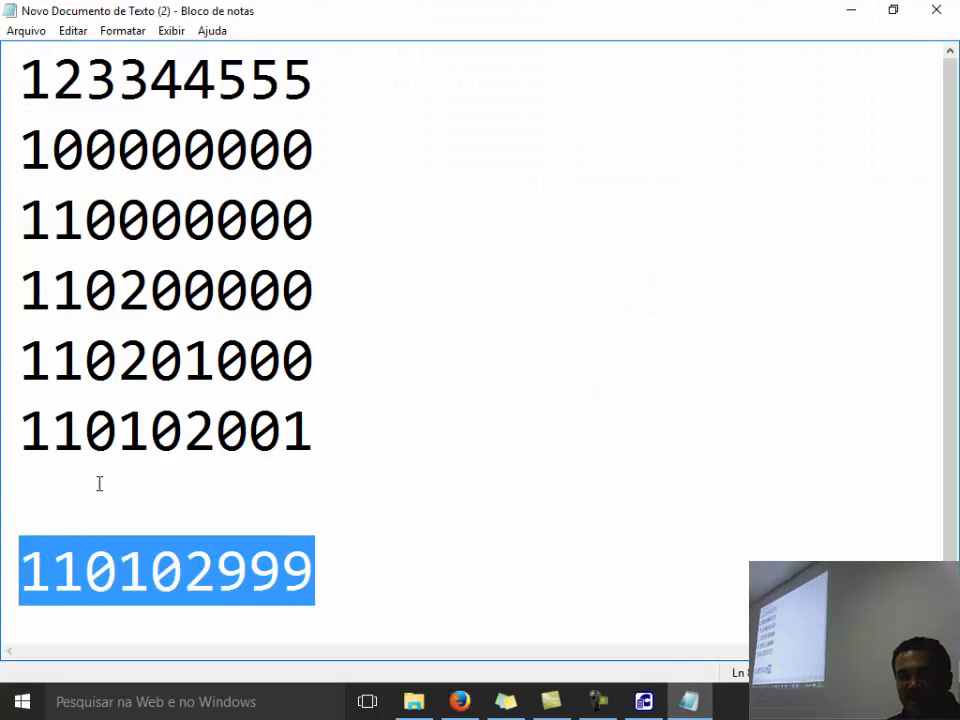
{"action": "left_click", "coordinate": [320, 572]}
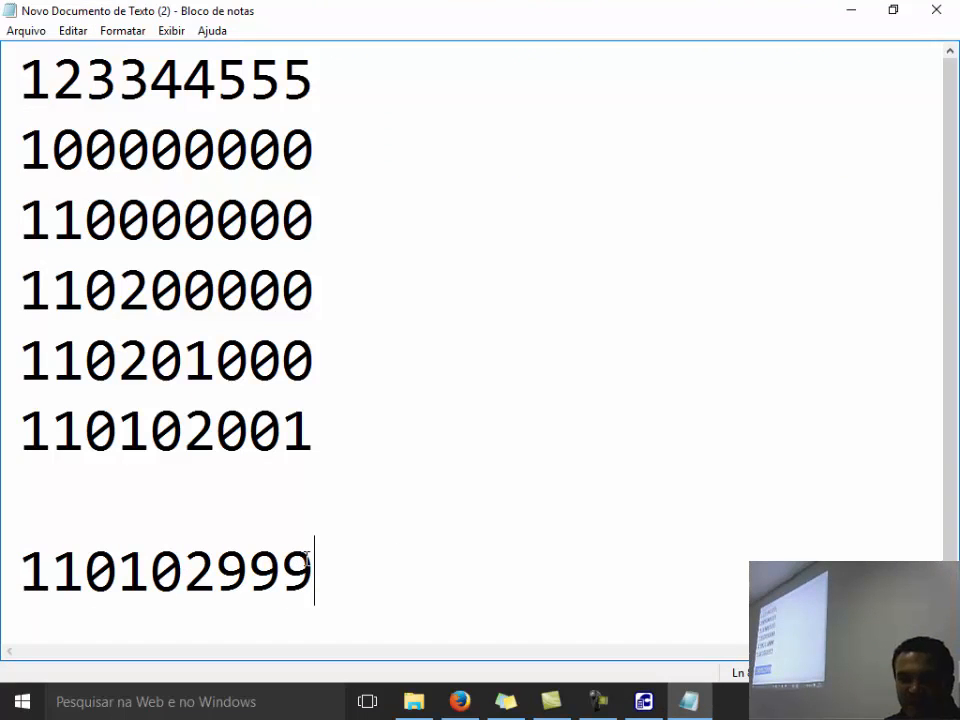
{"action": "type", "text": "1101020"}
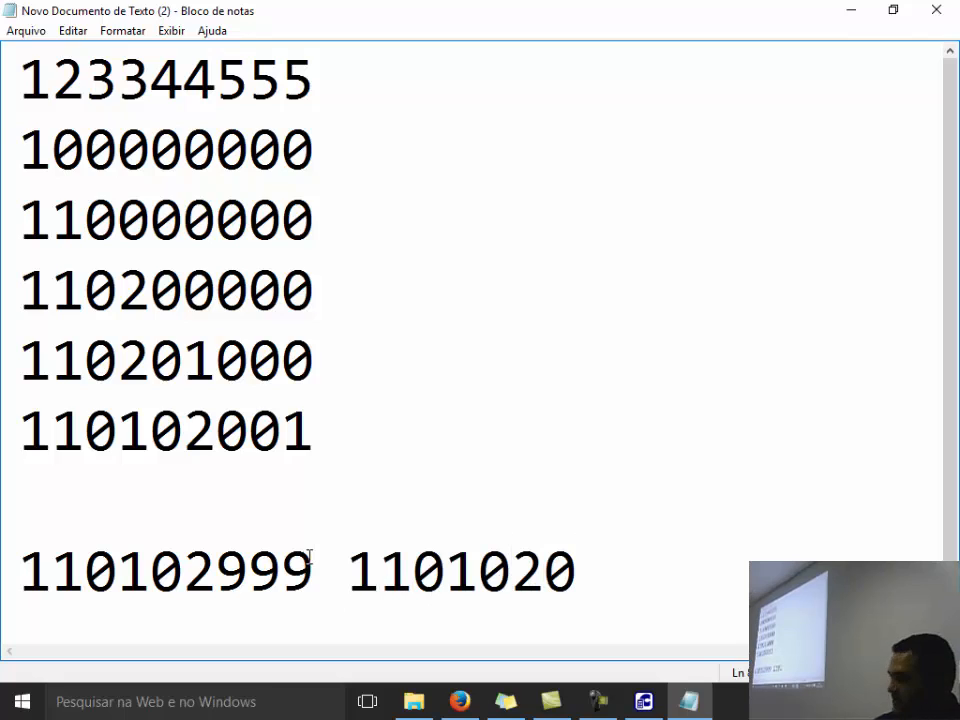
{"action": "type", "text": "999"}
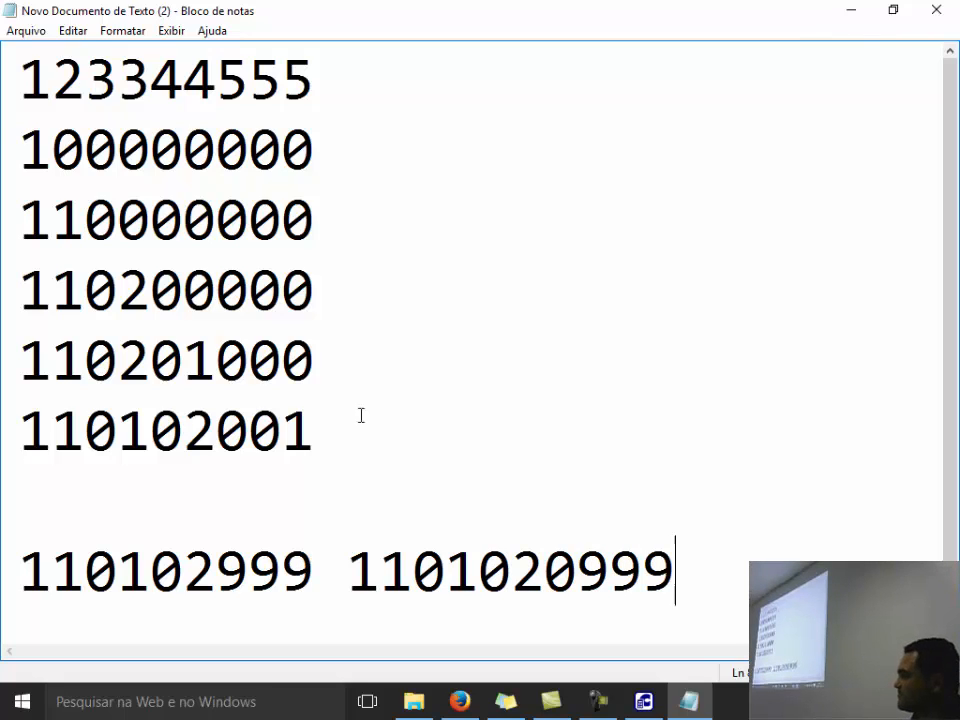
{"action": "left_click", "coordinate": [319, 424]}
{"action": "type", "text": "1101"}
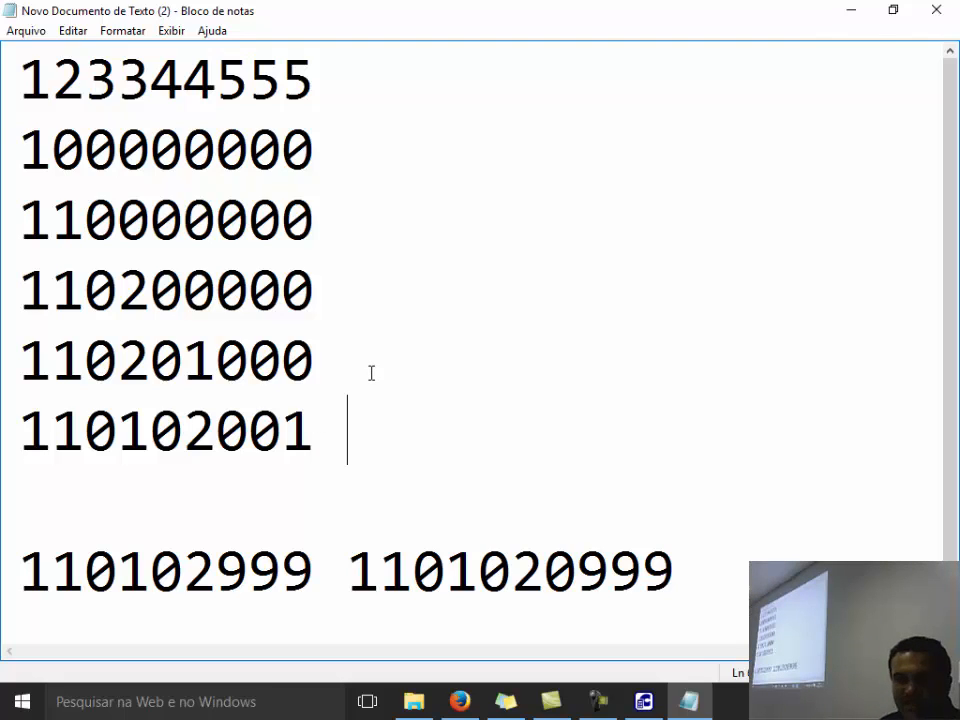
{"action": "type", "text": "0200"}
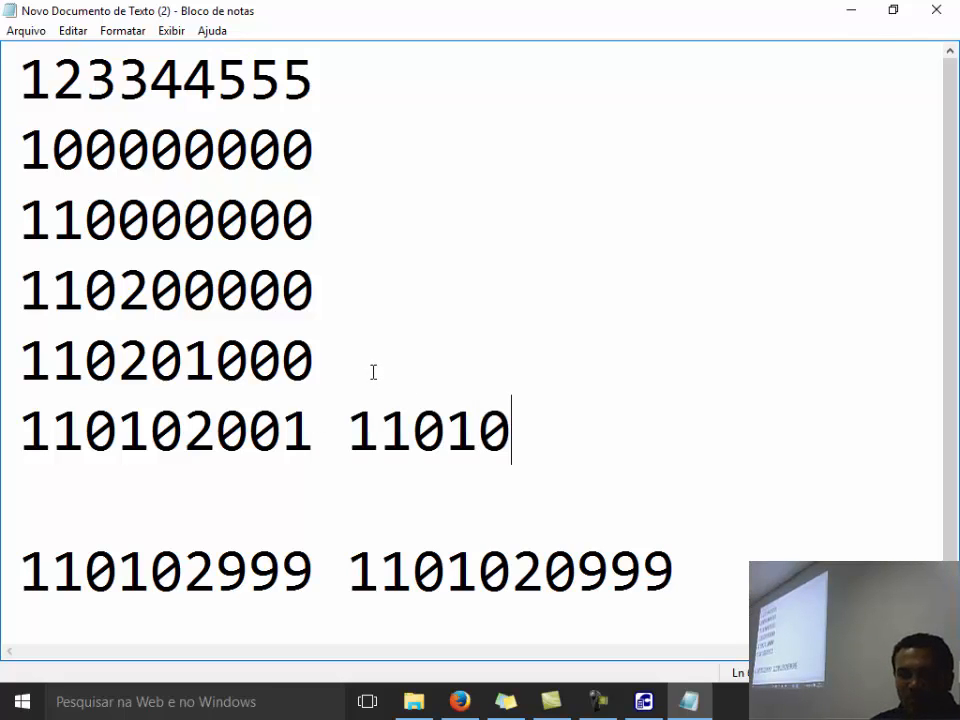
{"action": "type", "text": "001"}
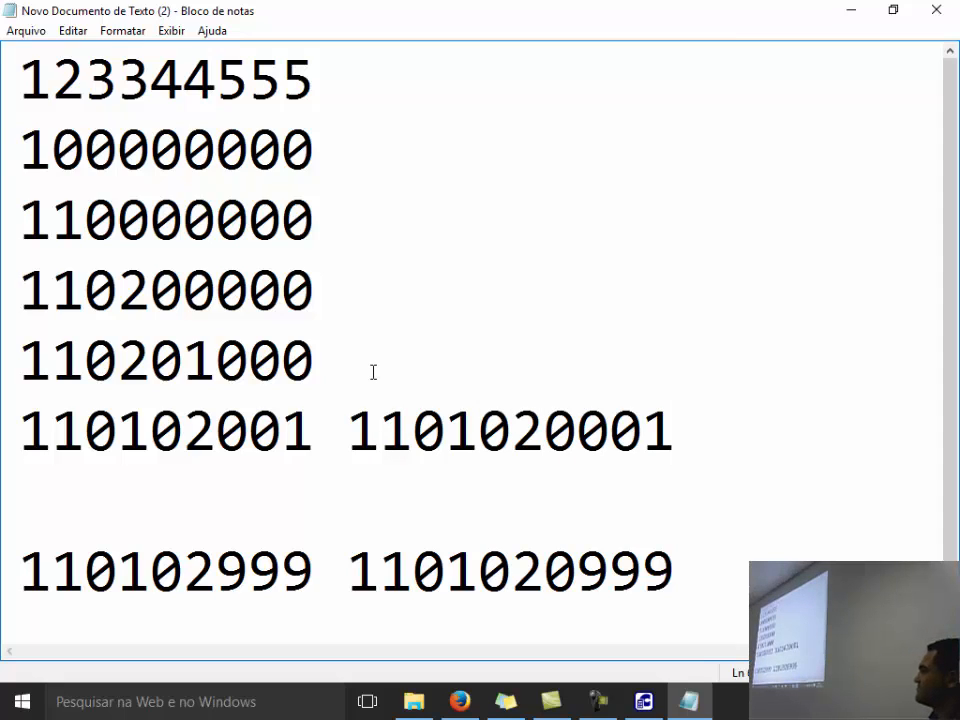
{"action": "left_click_drag", "start_coordinate": [578, 572], "coordinate": [547, 572]}
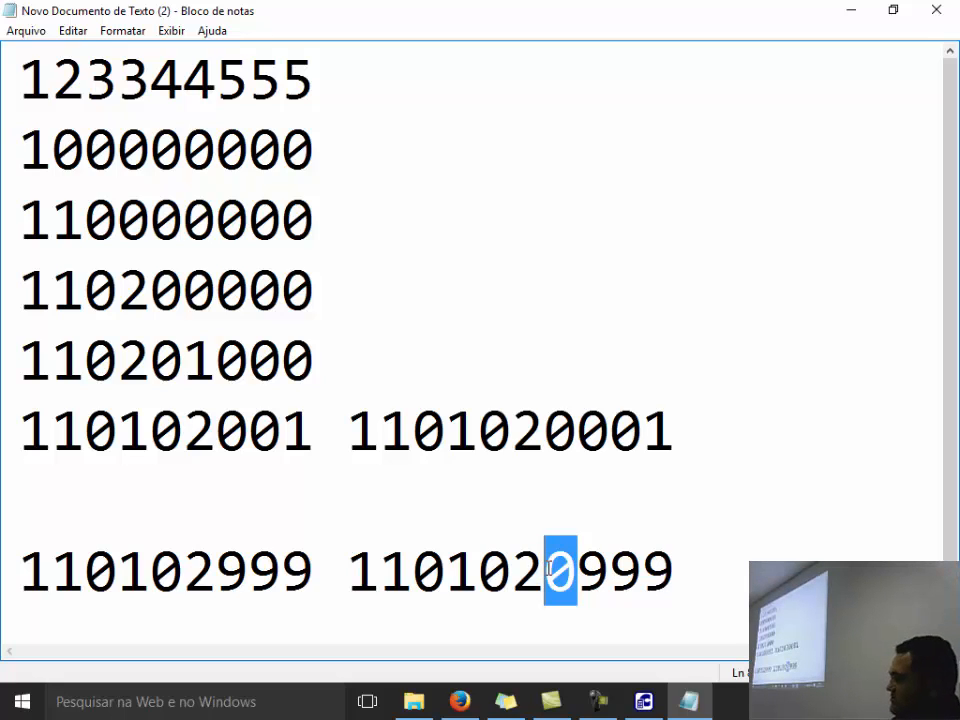
Step: Switch to Contabilidade, close the chart of accounts and open the company parameters to inspect the fifth-level digits of the structure mask
{"action": "left_click", "coordinate": [643, 700]}
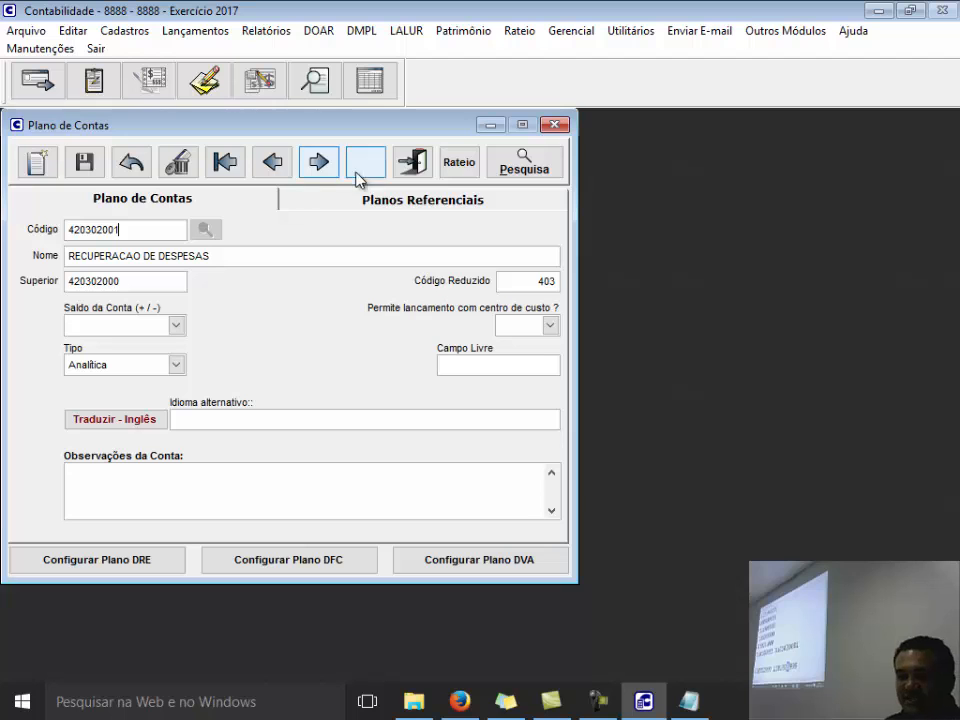
{"action": "left_click", "coordinate": [412, 161]}
{"action": "left_click", "coordinate": [662, 31]}
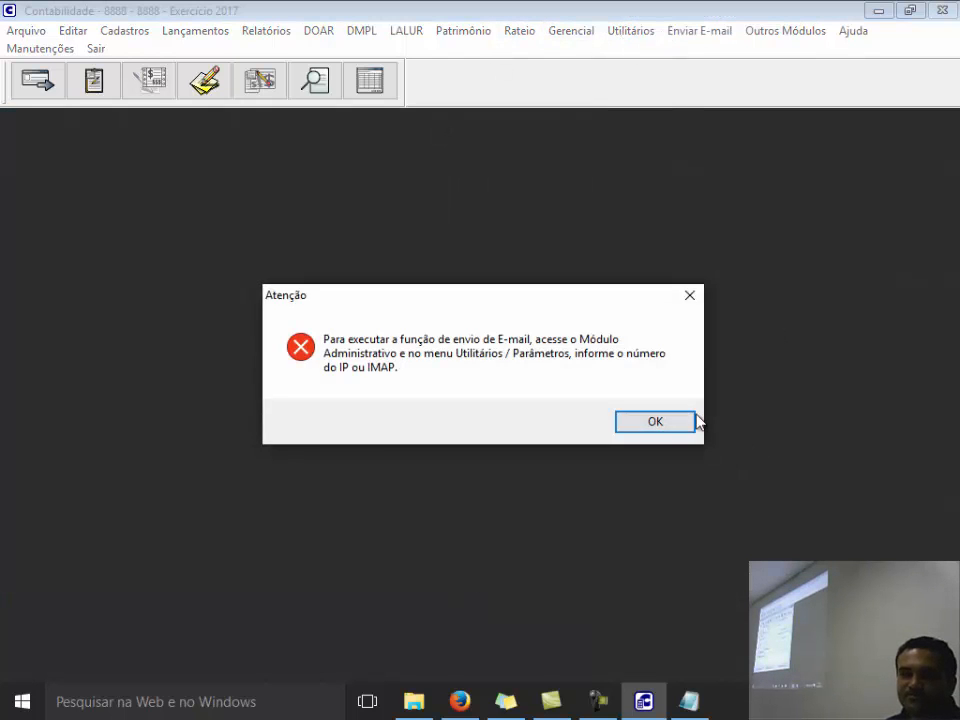
{"action": "left_click", "coordinate": [694, 421]}
{"action": "left_click", "coordinate": [522, 558]}
{"action": "left_click", "coordinate": [630, 30]}
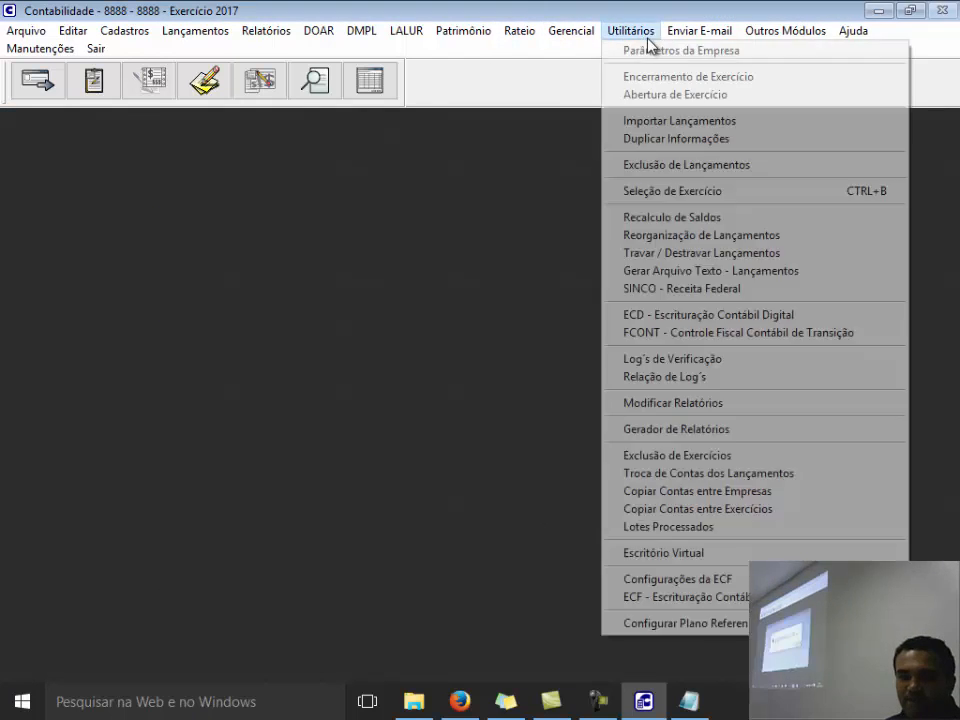
{"action": "left_click", "coordinate": [650, 51]}
{"action": "left_click", "coordinate": [385, 275]}
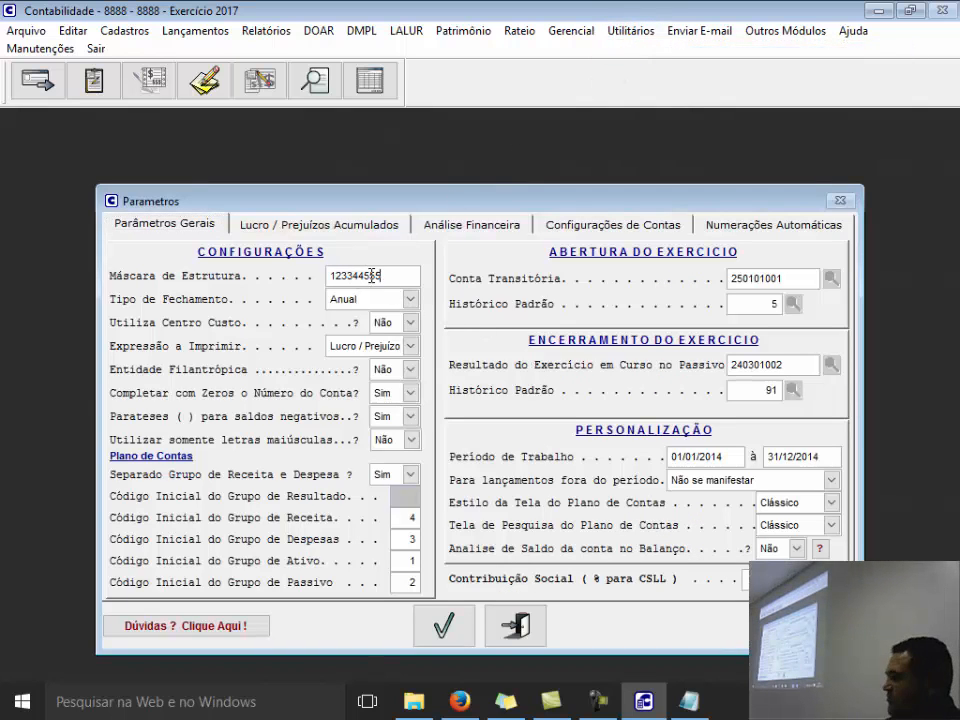
{"action": "left_click_drag", "start_coordinate": [370, 276], "coordinate": [365, 275]}
{"action": "left_click", "coordinate": [689, 701]}
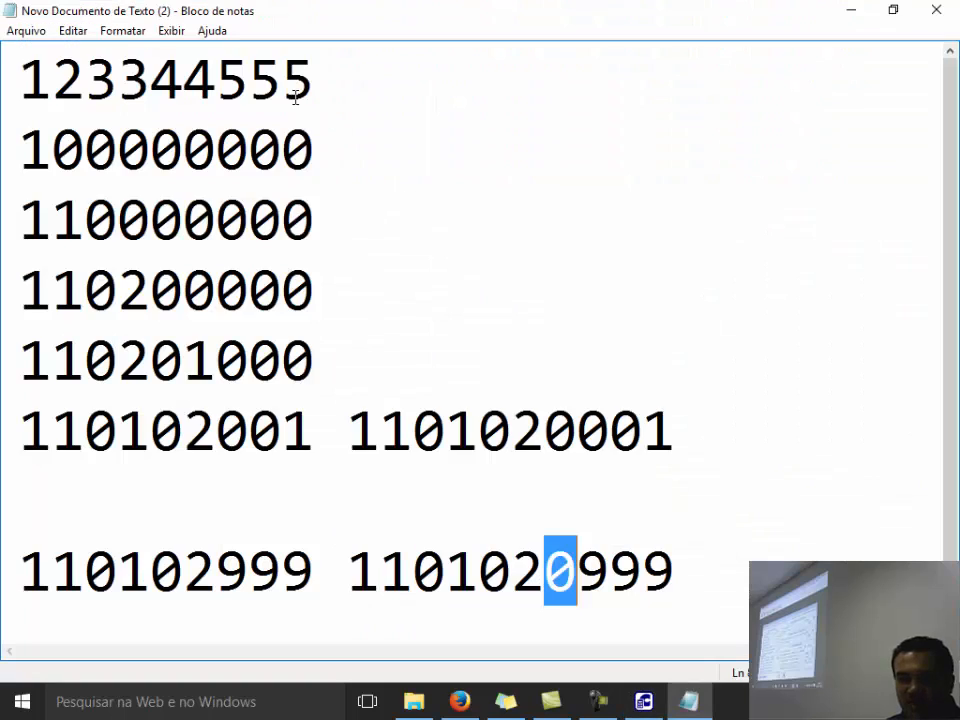
{"action": "left_click", "coordinate": [216, 78]}
{"action": "type", "text": "5"}
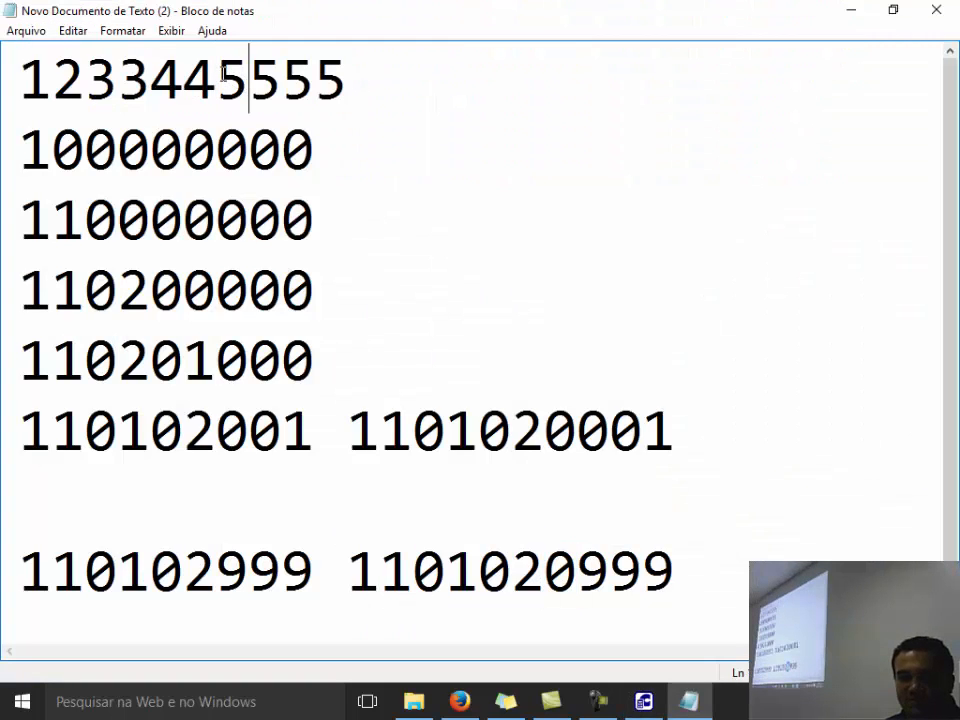
{"action": "scroll", "coordinate": [264, 62], "scroll_direction": "down", "scroll_amount": 1}
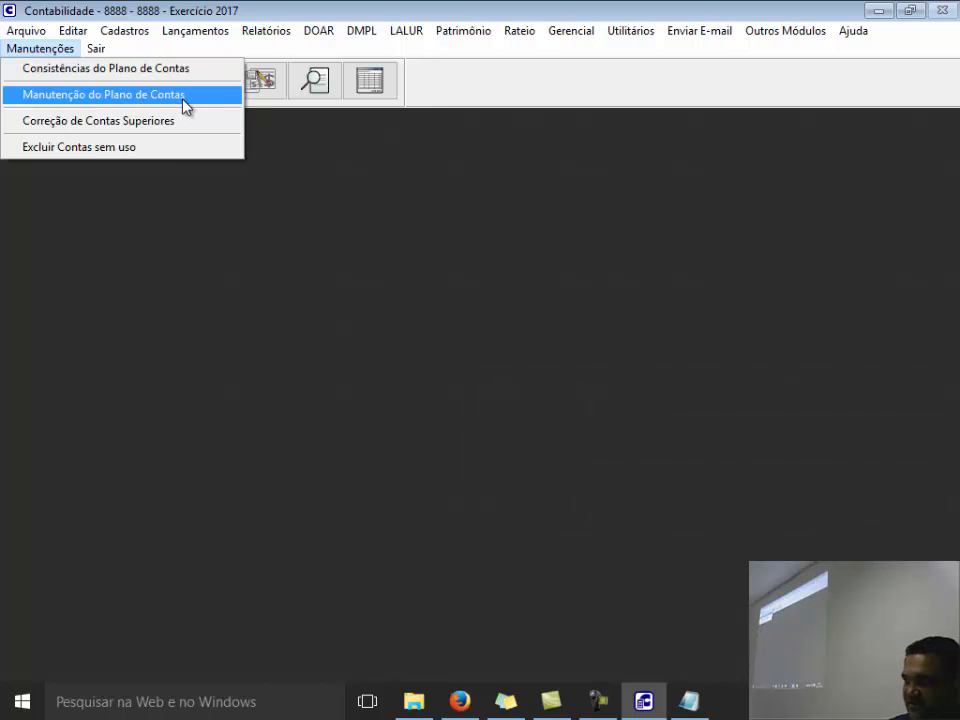
Step: Open the chart of accounts maintenance function for increasing the structure and set the digit to increase to 5
{"action": "left_click", "coordinate": [184, 95]}
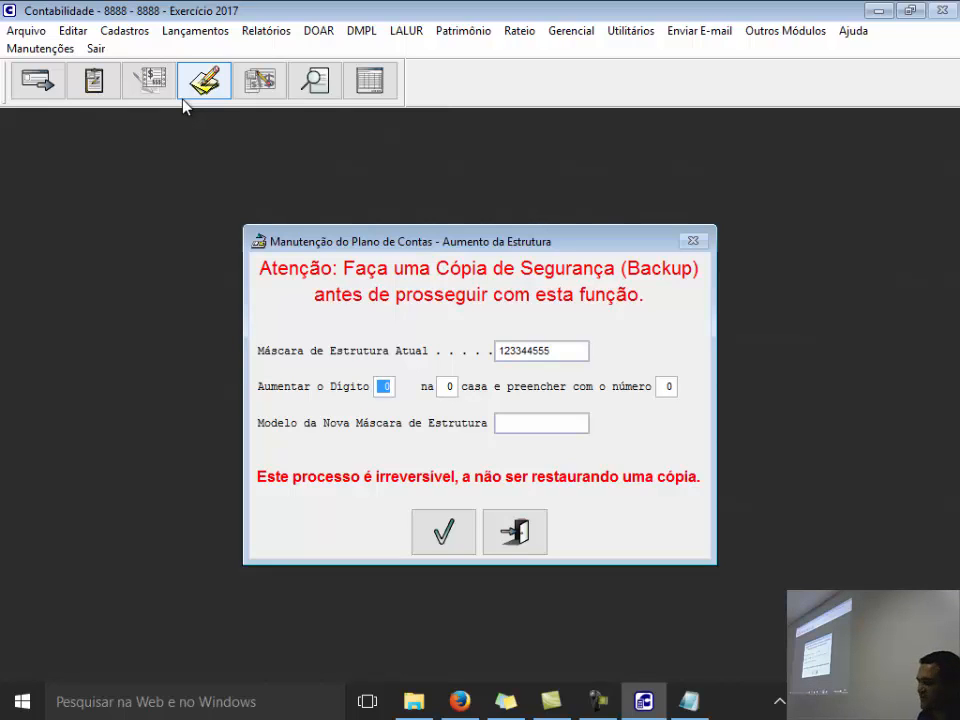
{"action": "type", "text": "5"}
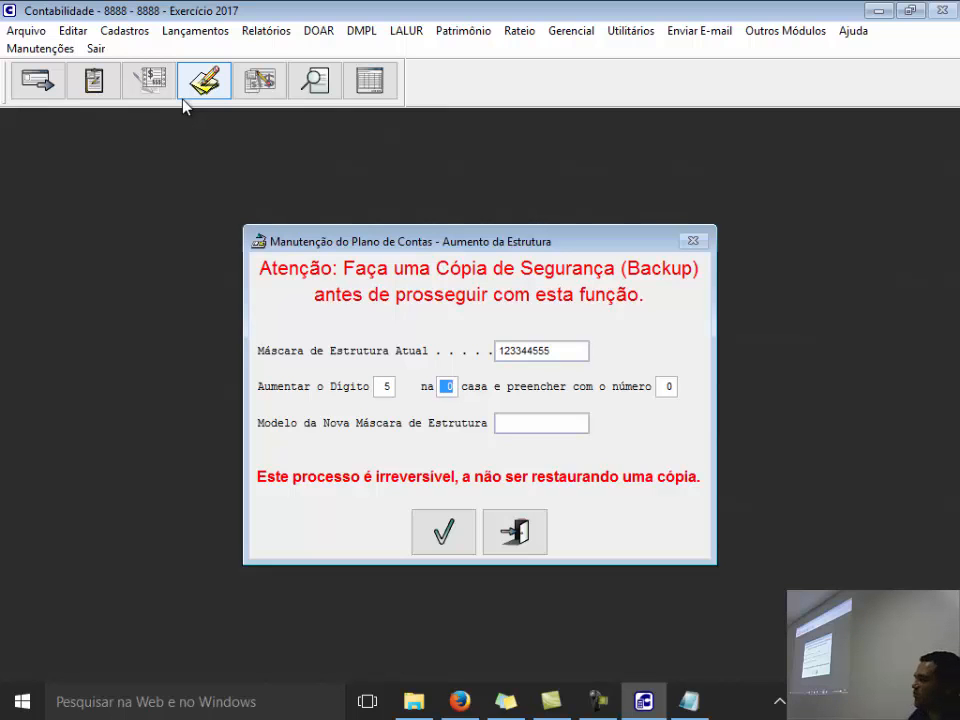
Step: Switch to Notepad, remove the extra 5 after the 44 in the mask and count the digit positions up to the fifth level
{"action": "left_click", "coordinate": [690, 702]}
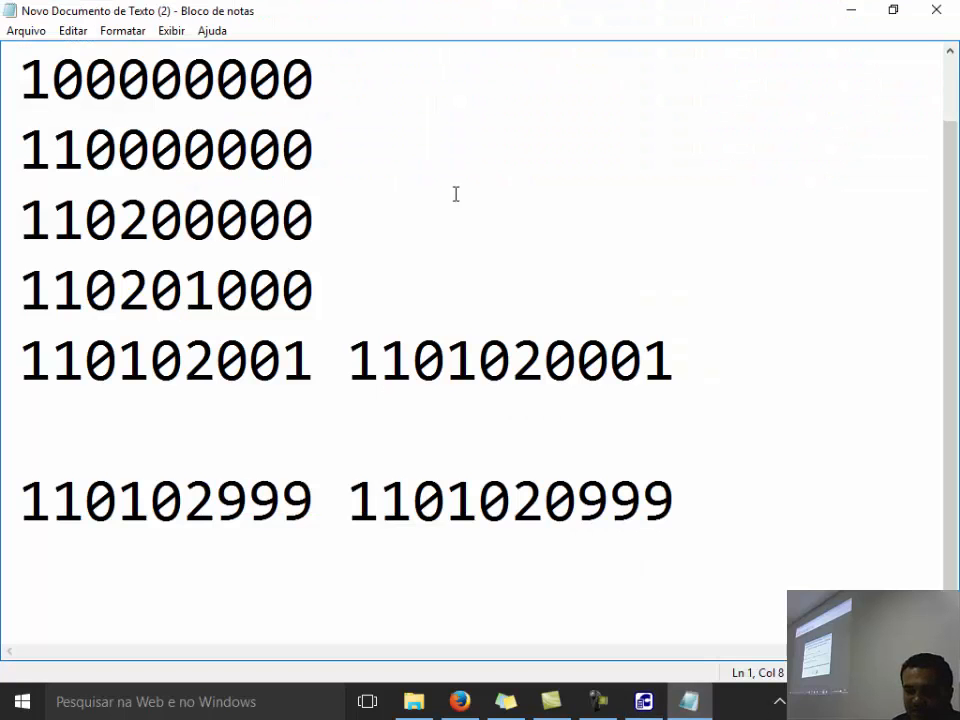
{"action": "scroll", "coordinate": [531, 186], "scroll_direction": "up", "scroll_amount": 1}
{"action": "key", "text": "BackSpace"}
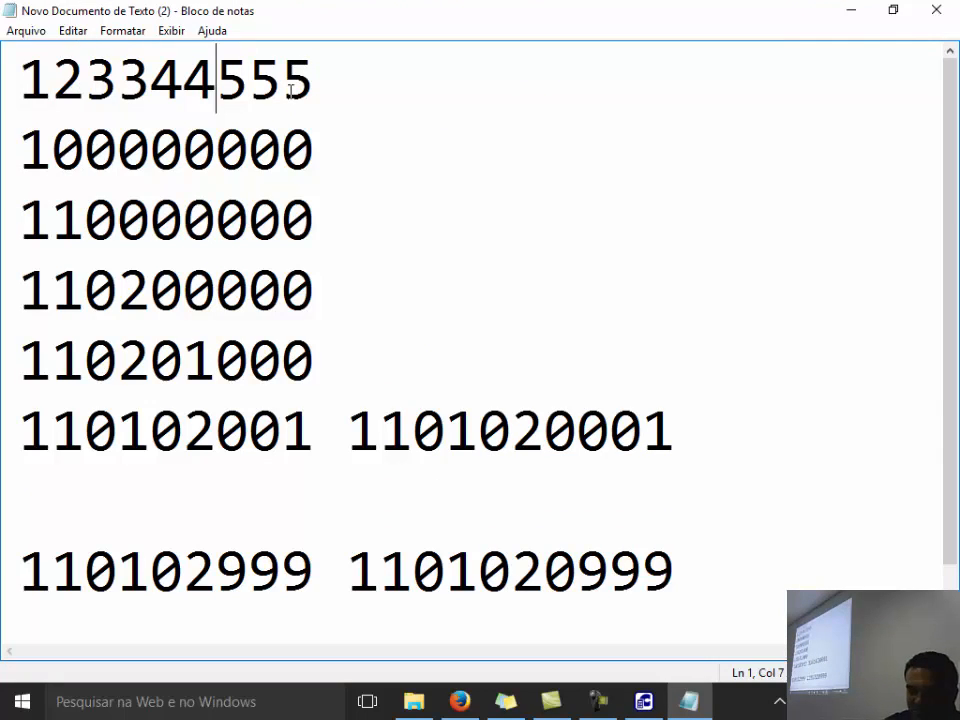
{"action": "left_click", "coordinate": [45, 78]}
{"action": "left_click", "coordinate": [70, 78]}
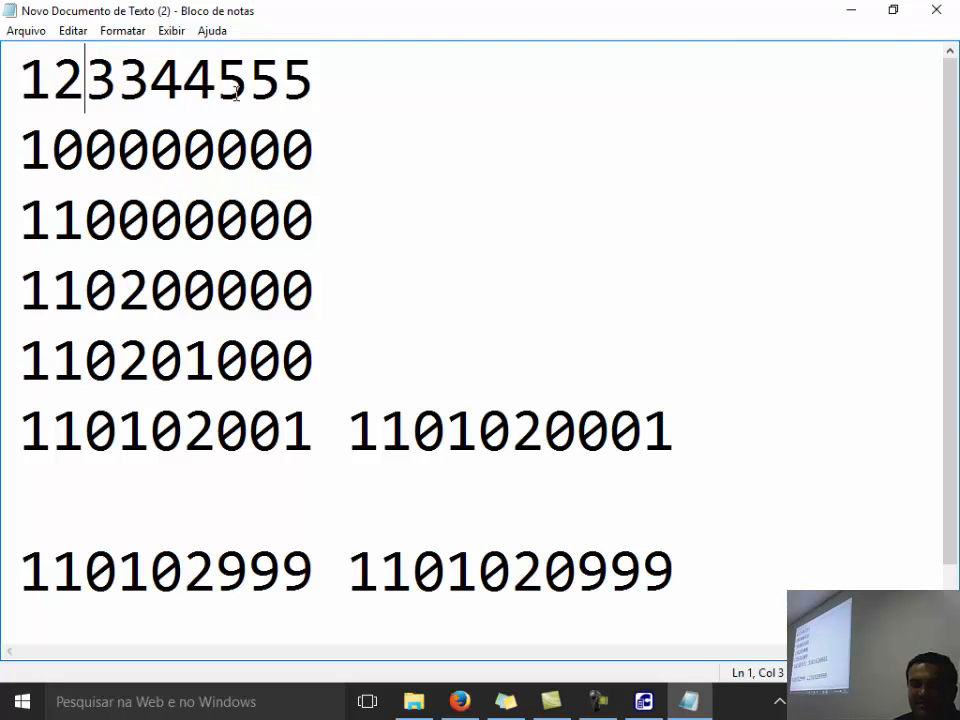
Step: Return to Contabilidade, set the new digit's position to 7 with fill number 0, and run and confirm the structure increase
{"action": "left_click", "coordinate": [643, 702]}
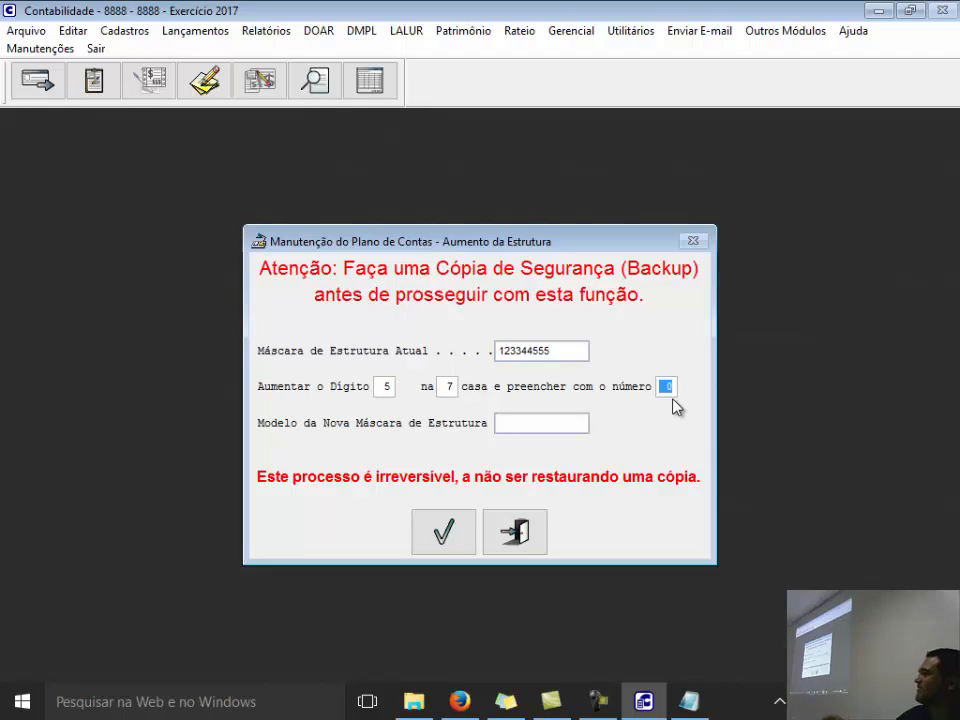
{"action": "key", "text": "Tab"}
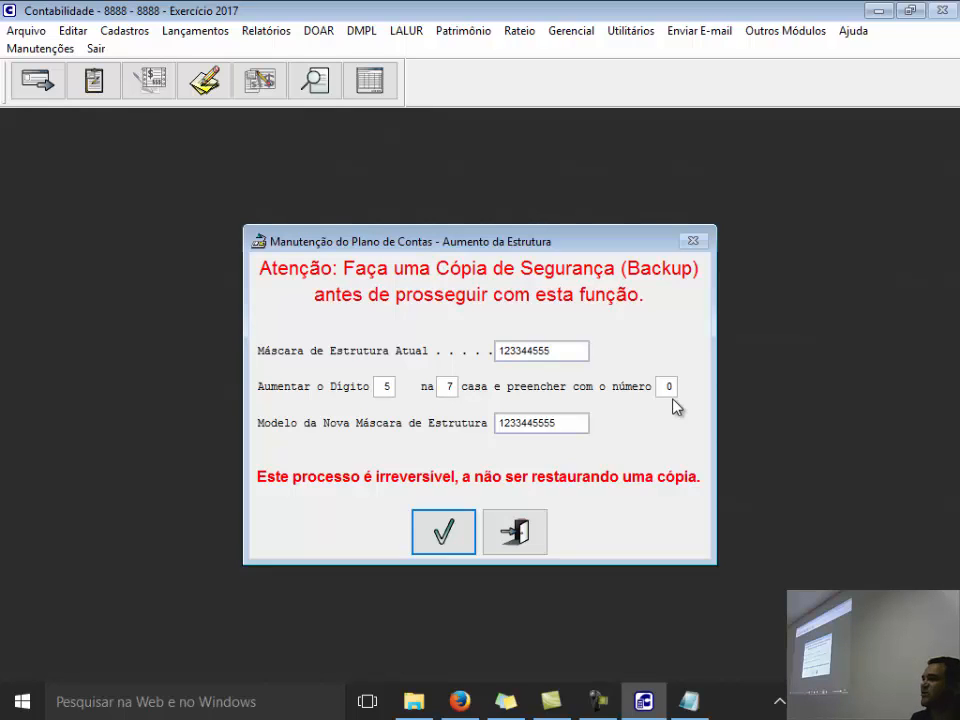
{"action": "left_click", "coordinate": [443, 533]}
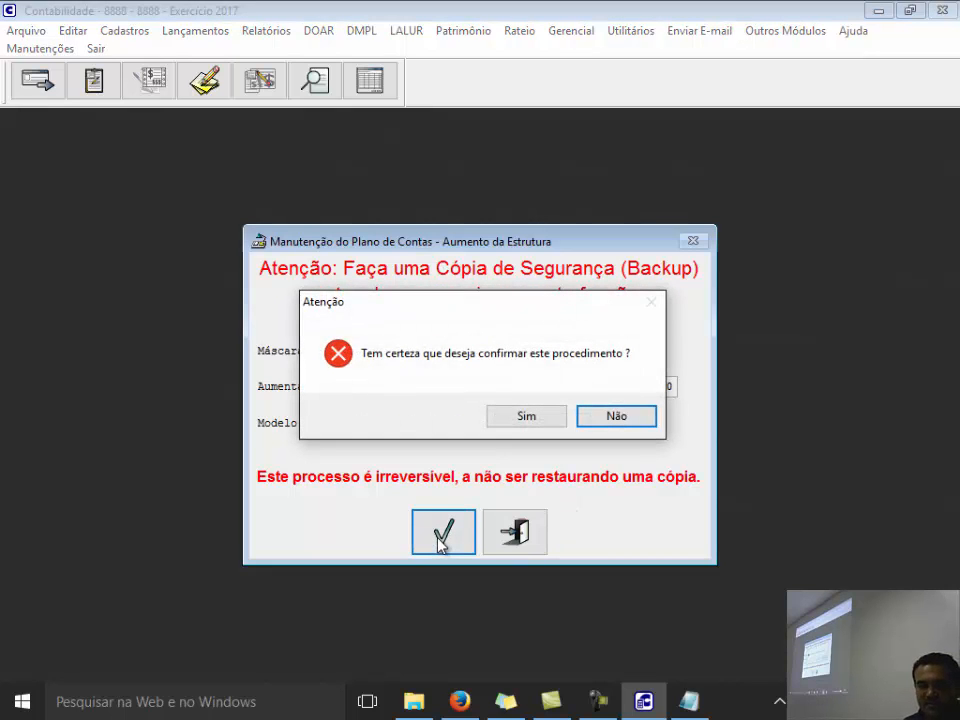
{"action": "left_click", "coordinate": [540, 422]}
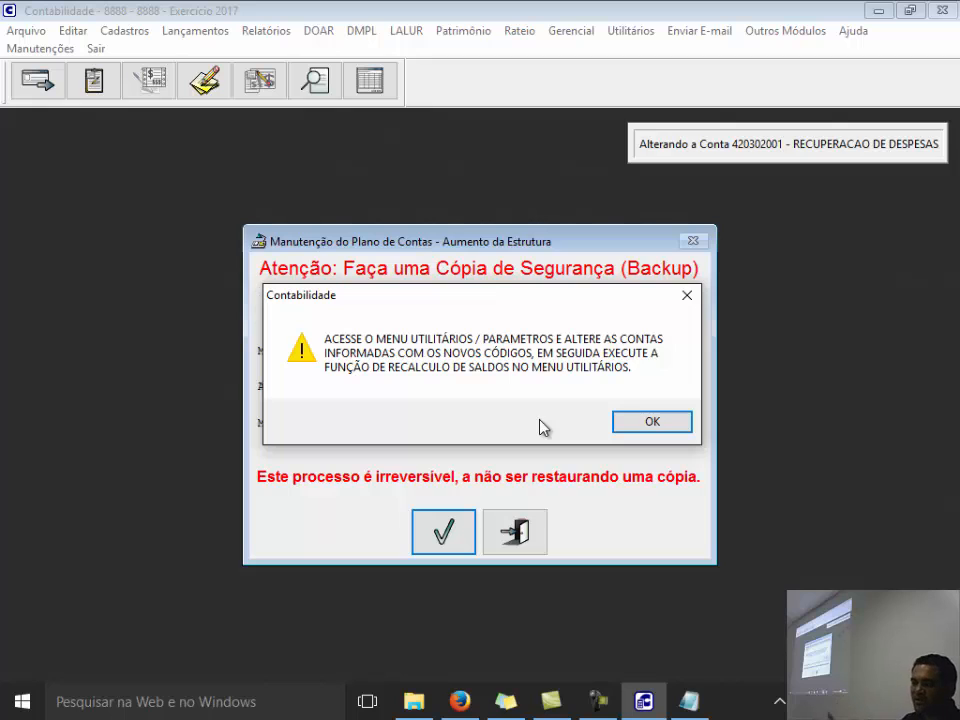
{"action": "left_click", "coordinate": [652, 421]}
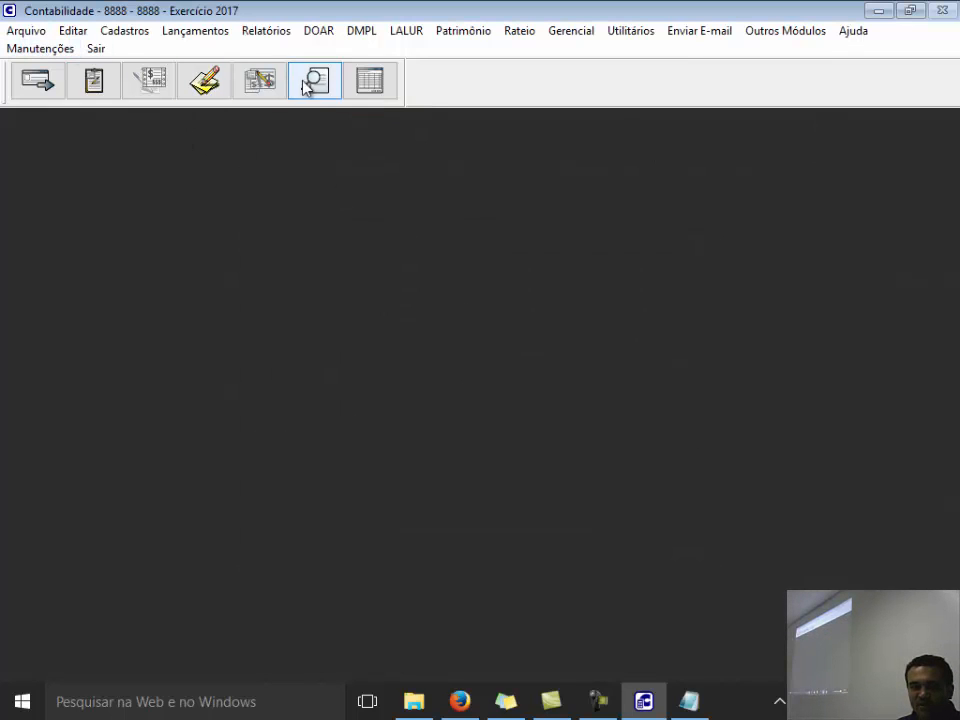
Step: Open the chart of accounts and browse from the first account onward to examine the expanded account codes
{"action": "left_click", "coordinate": [122, 30]}
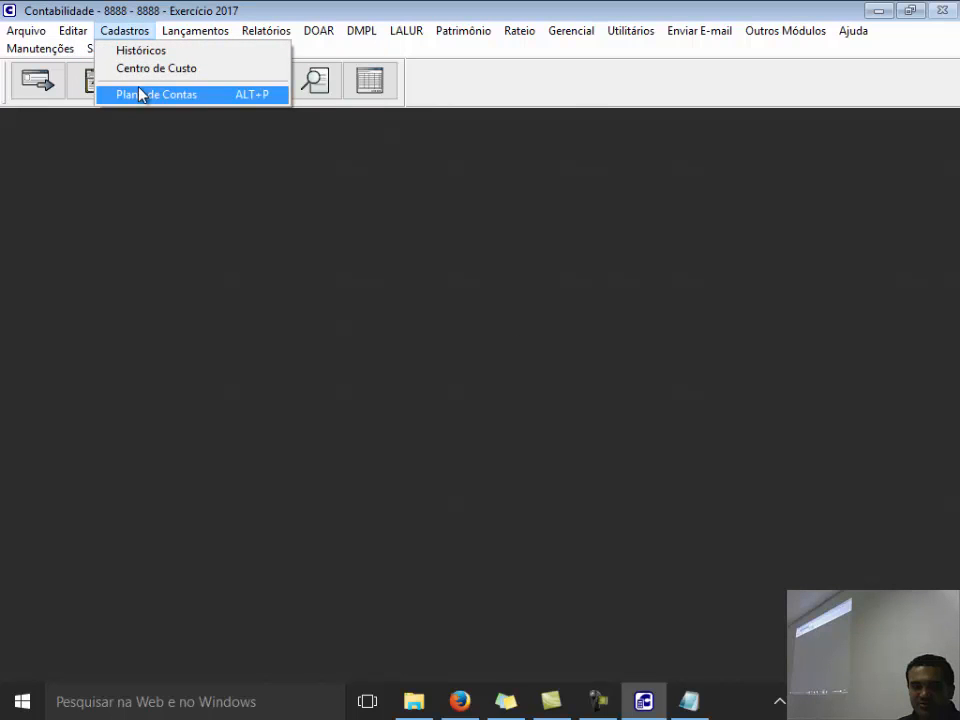
{"action": "left_click", "coordinate": [140, 92]}
{"action": "left_click", "coordinate": [225, 161]}
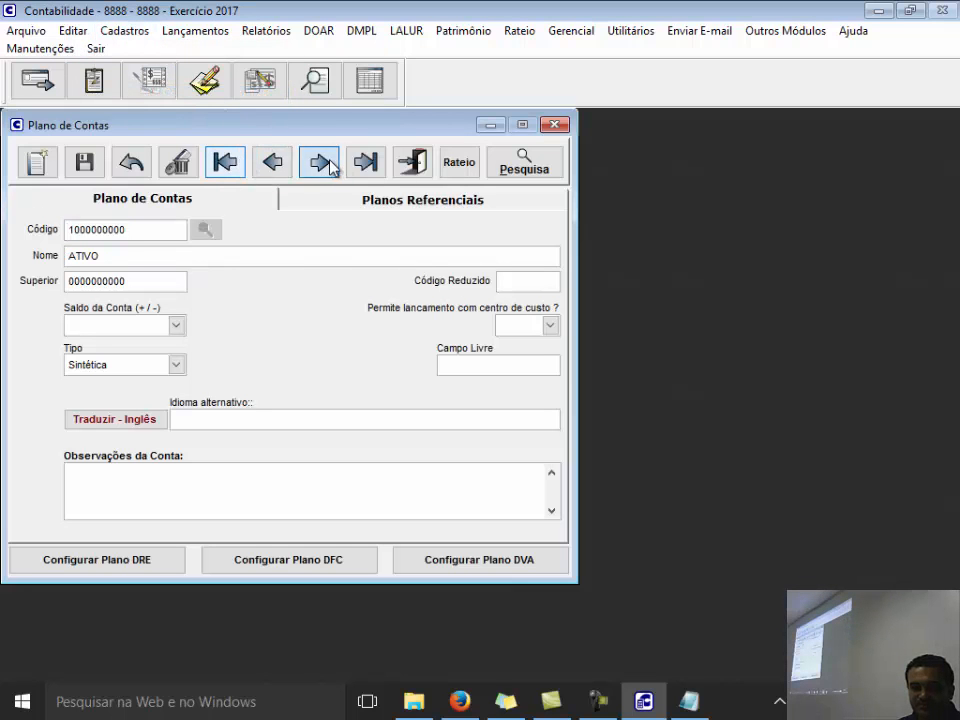
{"action": "left_click", "coordinate": [320, 163]}
{"action": "left_click", "coordinate": [330, 165]}
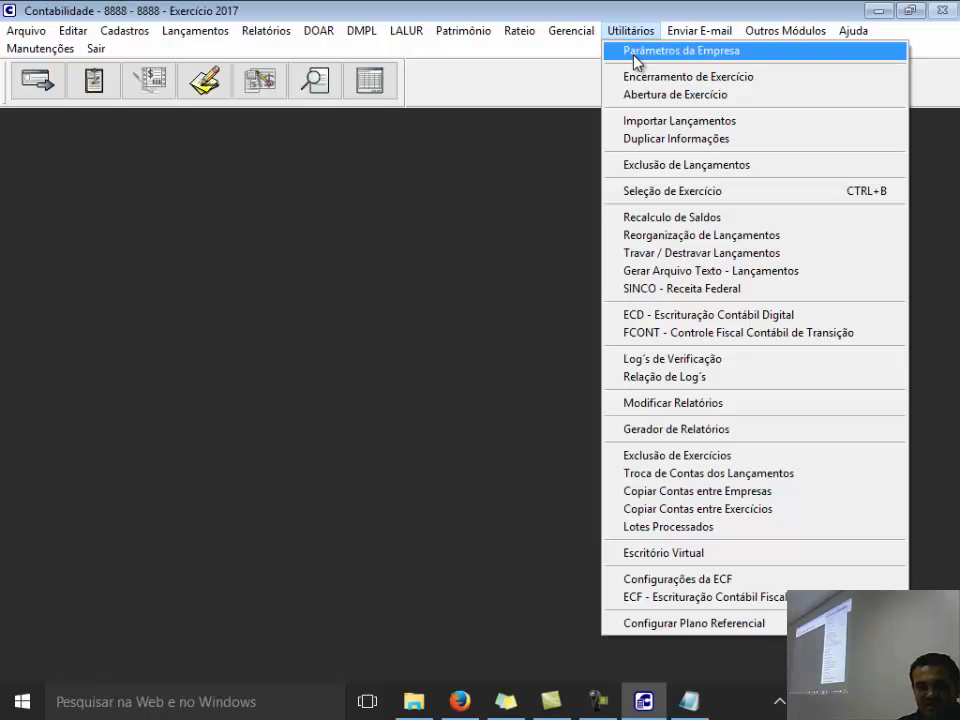
Step: Open the company parameters, examine the structure mask and closing type, and close them
{"action": "left_click", "coordinate": [634, 52]}
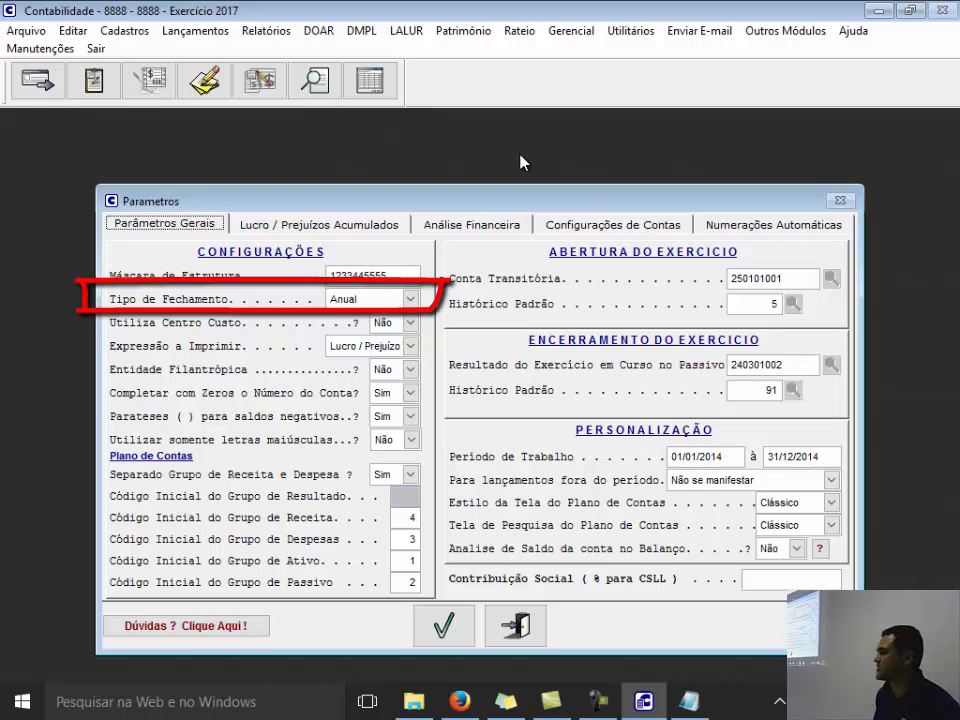
{"action": "left_click", "coordinate": [598, 701]}
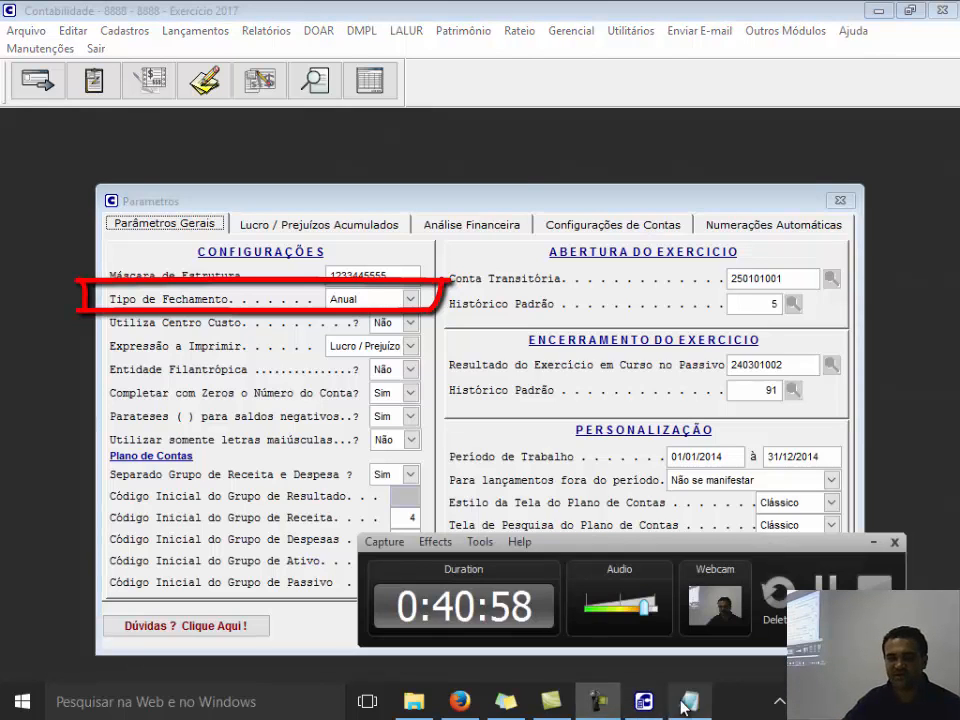
{"action": "left_click", "coordinate": [645, 706]}
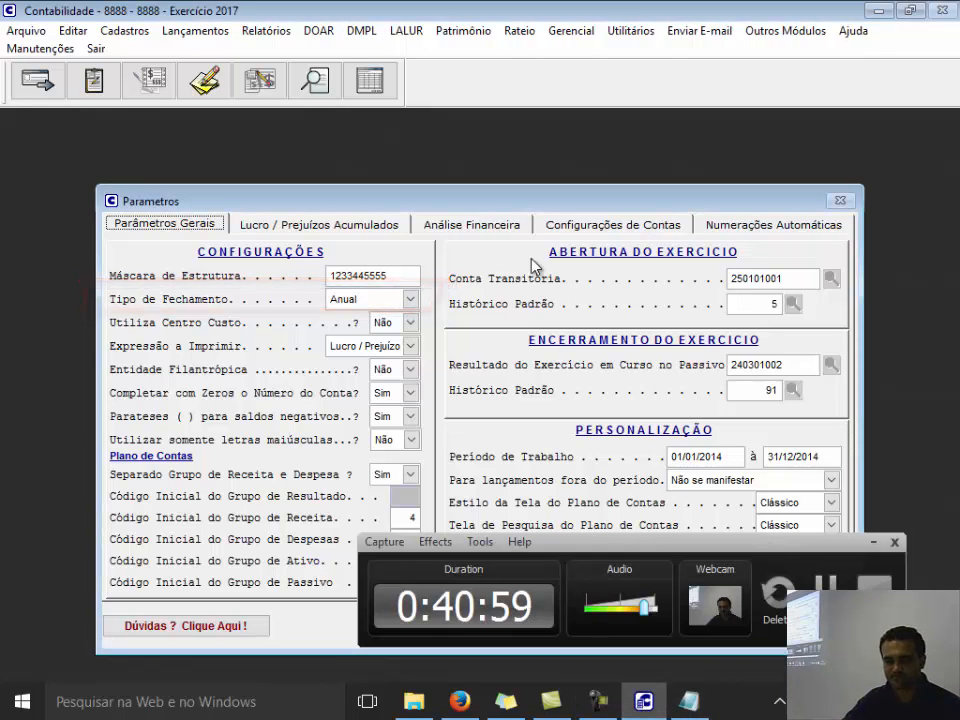
{"action": "left_click", "coordinate": [250, 40]}
{"action": "left_click", "coordinate": [564, 542]}
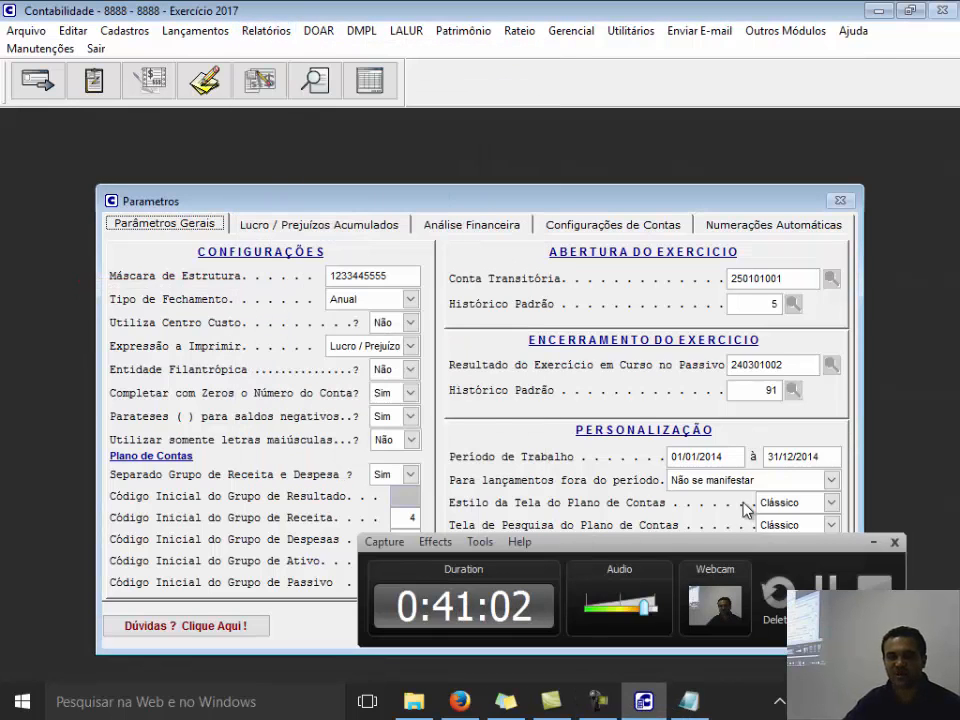
{"action": "left_click", "coordinate": [876, 544]}
{"action": "left_click", "coordinate": [515, 622]}
Step: Open the Balanço Patrimonial report options, compare their date selection with the Razão report's period fields placed alongside, and close the Razão options
{"action": "left_click", "coordinate": [278, 33]}
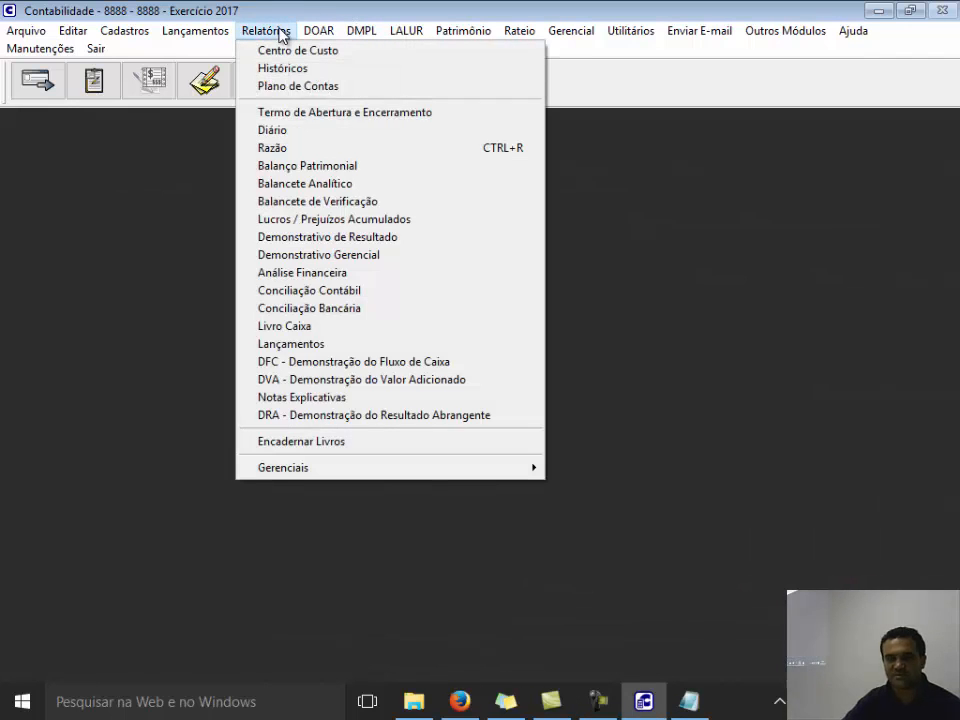
{"action": "left_click", "coordinate": [305, 166]}
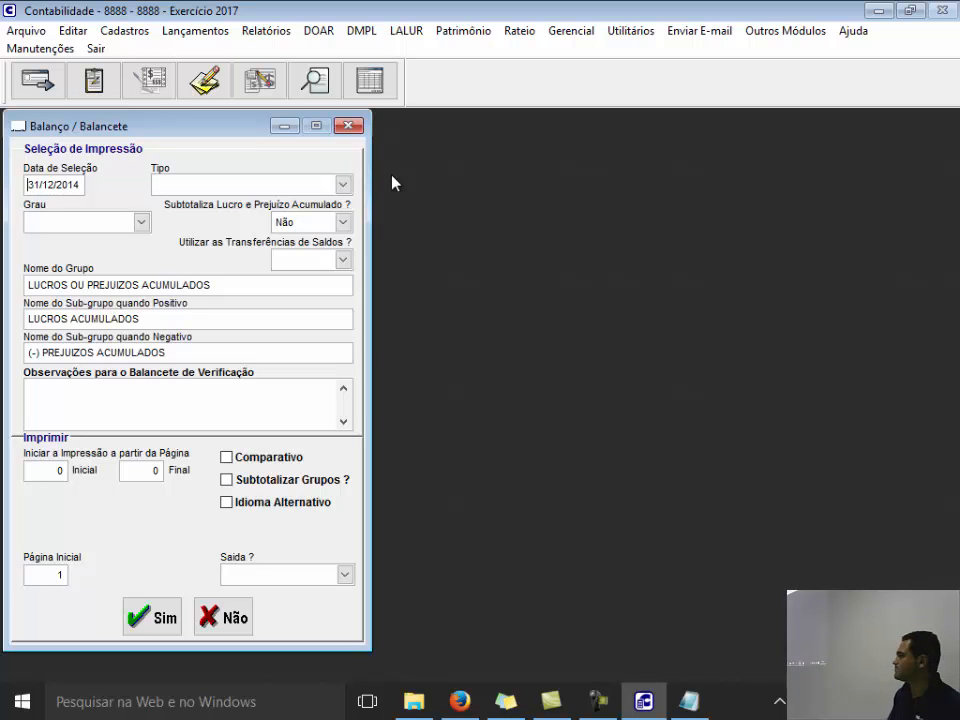
{"action": "left_click", "coordinate": [277, 33]}
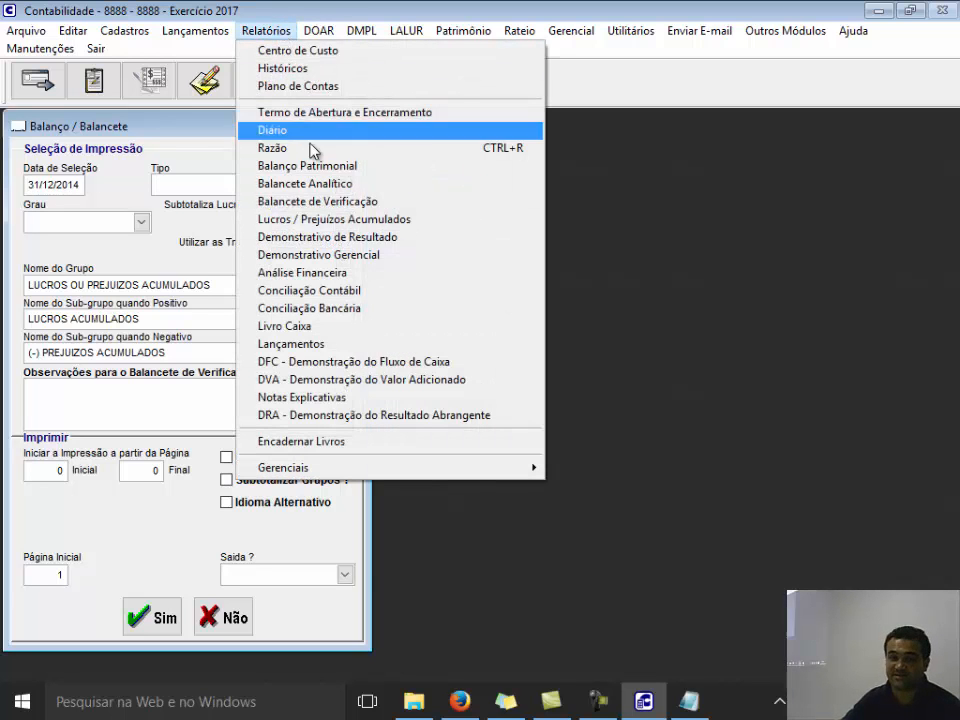
{"action": "left_click", "coordinate": [300, 148]}
{"action": "left_click_drag", "start_coordinate": [329, 136], "coordinate": [683, 161]}
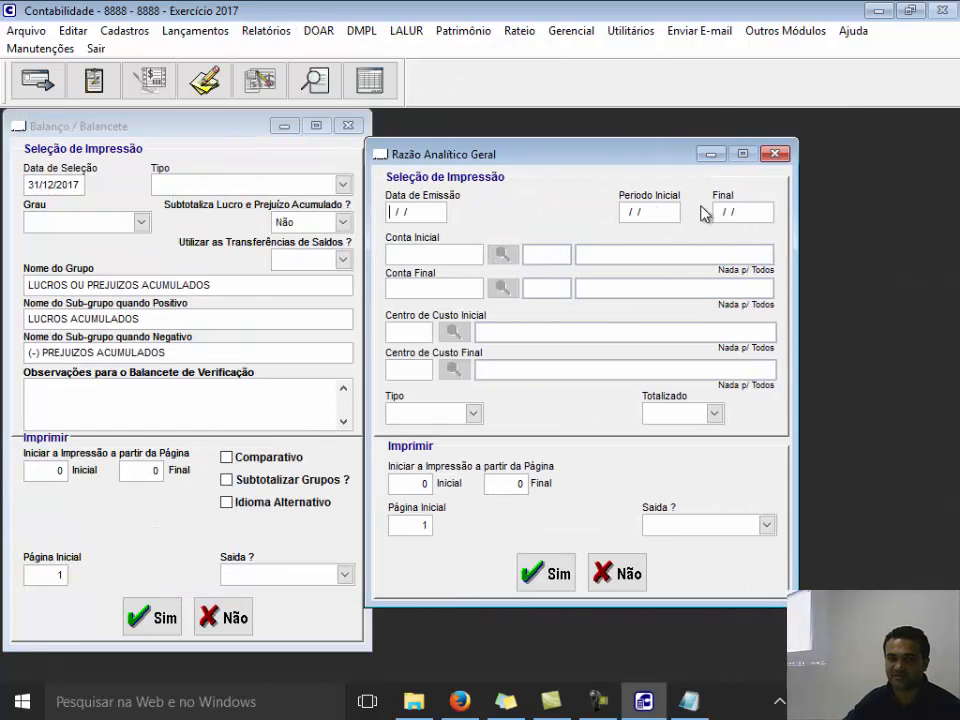
{"action": "left_click", "coordinate": [624, 211]}
{"action": "key", "text": "Tab"}
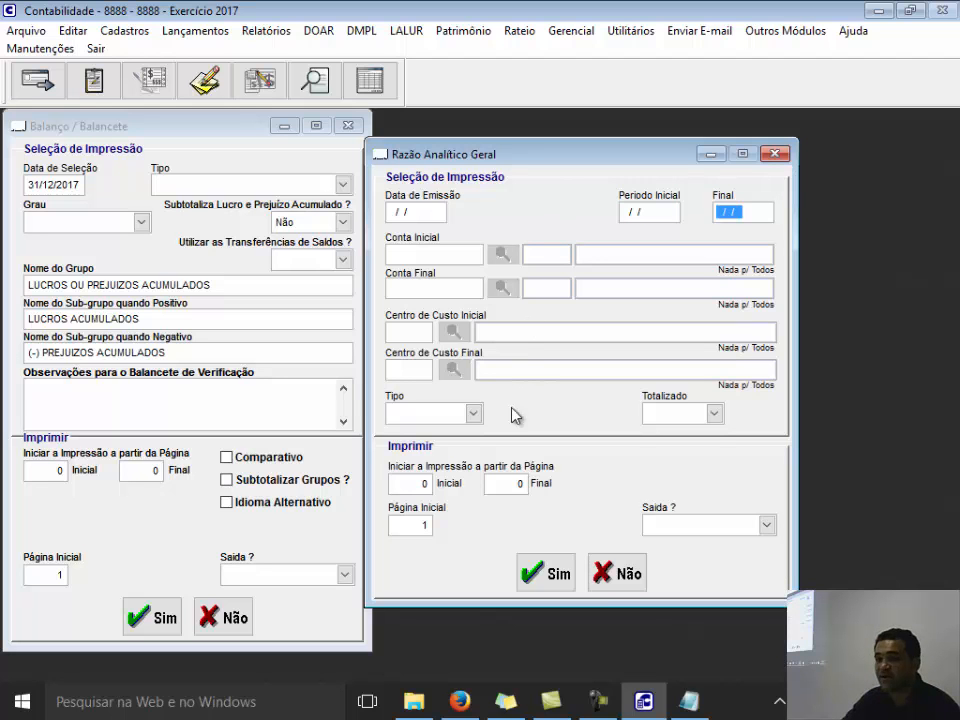
{"action": "left_click", "coordinate": [617, 573]}
Step: Set the closing type to Trimestral in the company parameters, save it and close the balance sheet report options
{"action": "left_click", "coordinate": [630, 31]}
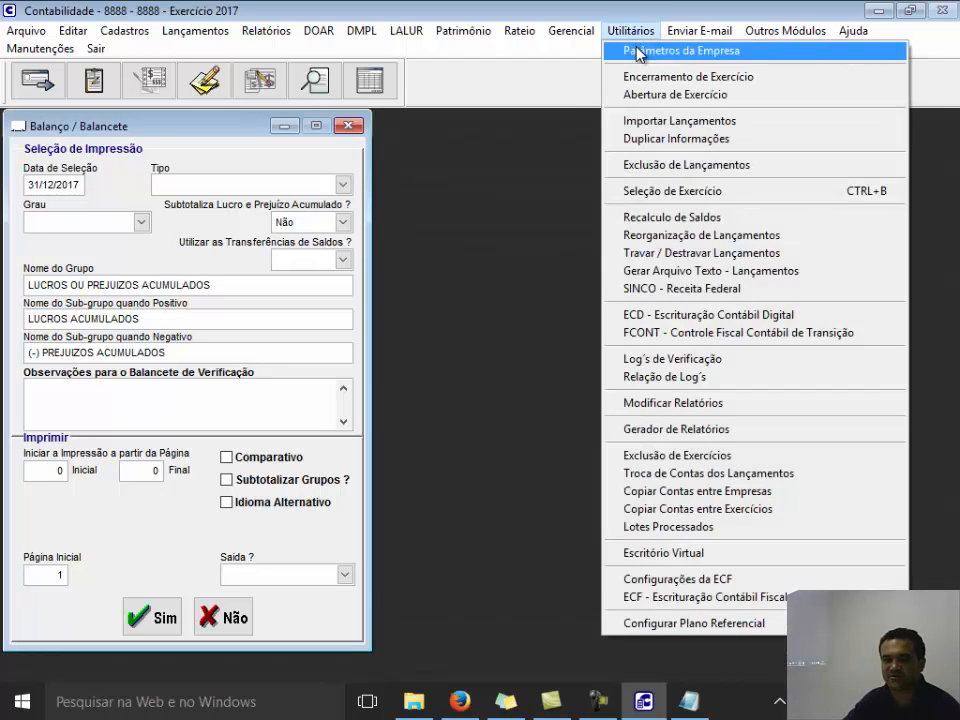
{"action": "left_click", "coordinate": [638, 52]}
{"action": "left_click_drag", "start_coordinate": [368, 204], "coordinate": [655, 154]}
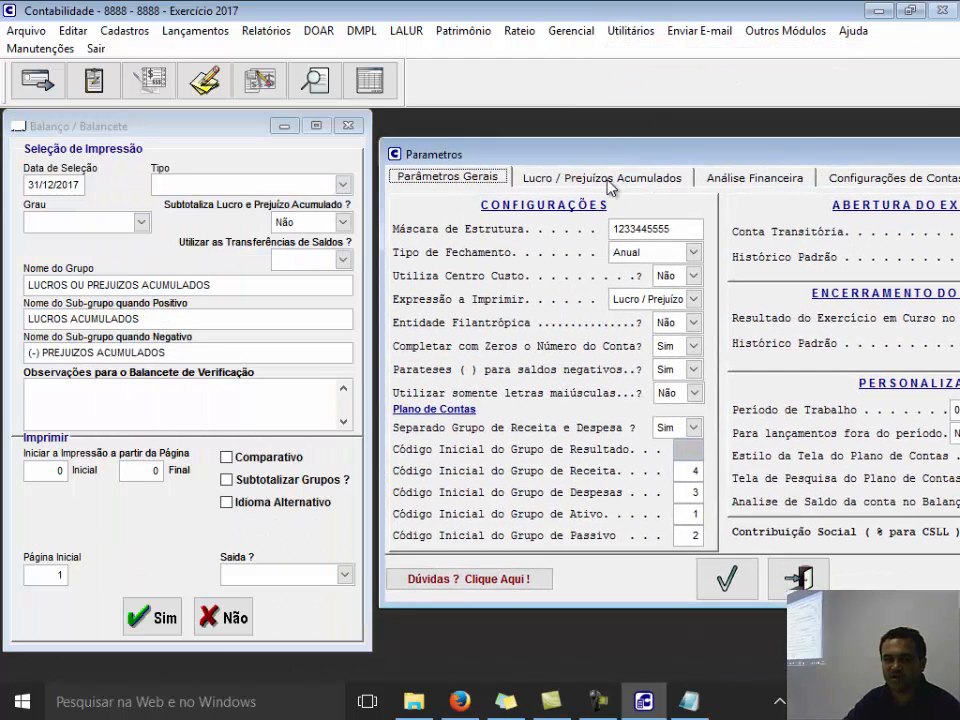
{"action": "left_click", "coordinate": [660, 253]}
{"action": "left_click", "coordinate": [648, 298]}
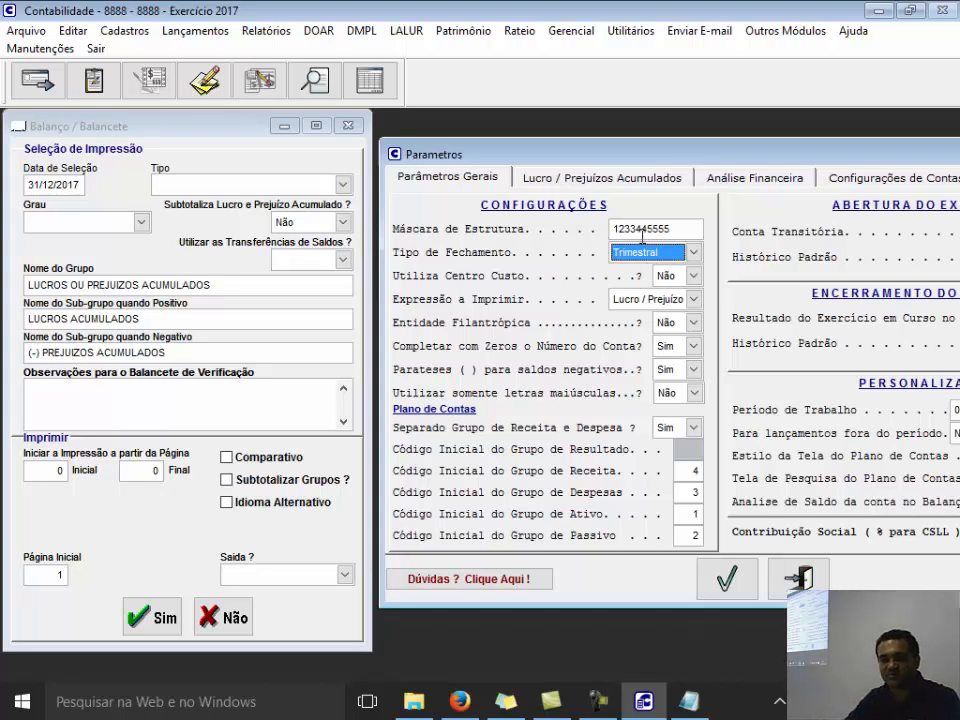
{"action": "left_click", "coordinate": [730, 592]}
{"action": "left_click", "coordinate": [225, 617]}
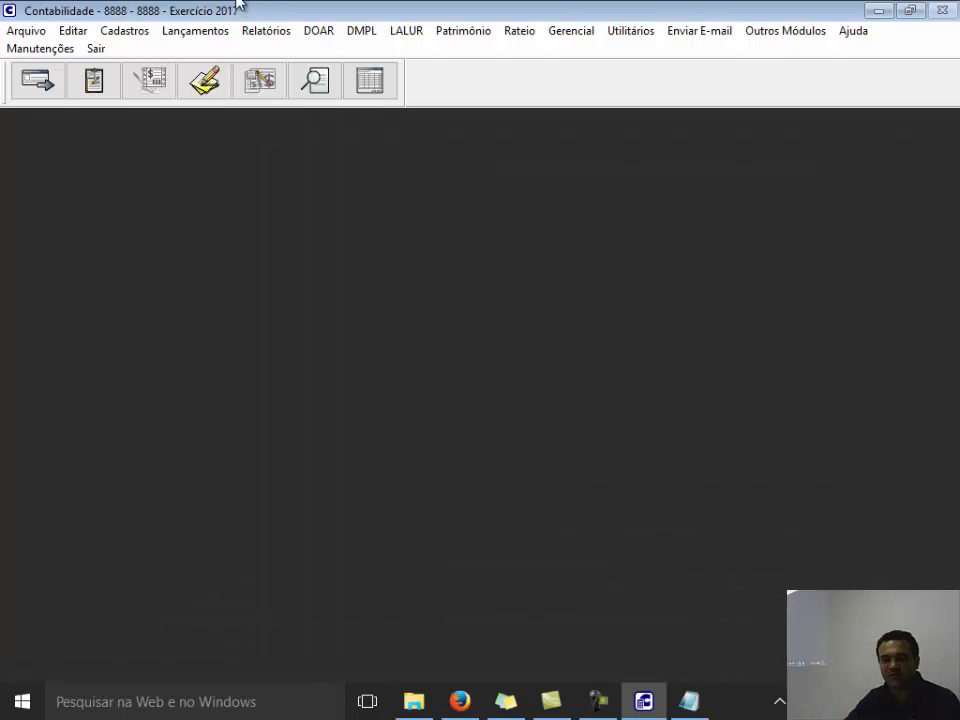
Step: Fill in the Demonstrativo de Resultado options with date 30/06/2017, type 2o. Trim. and grade Até o Grau 4, and close them without printing
{"action": "left_click", "coordinate": [266, 31]}
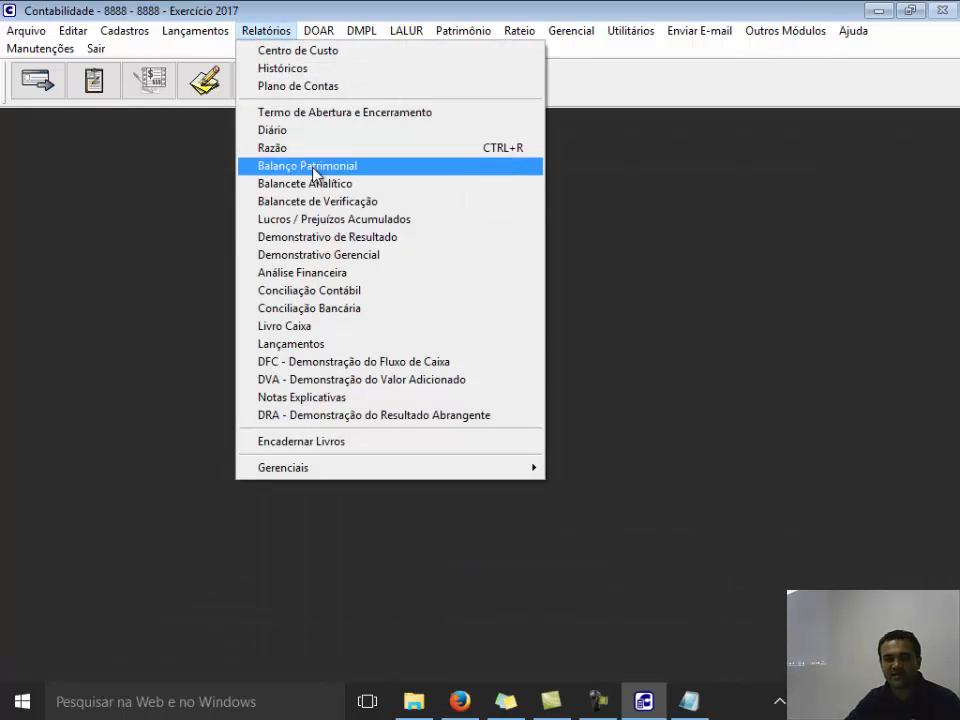
{"action": "left_click", "coordinate": [328, 238]}
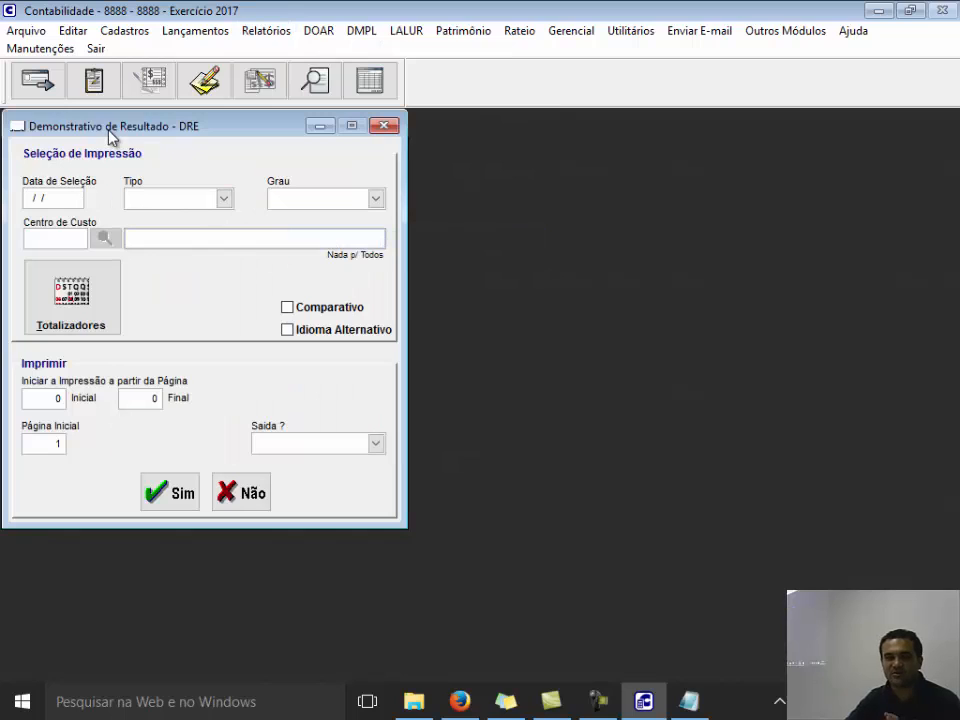
{"action": "type", "text": "300620"}
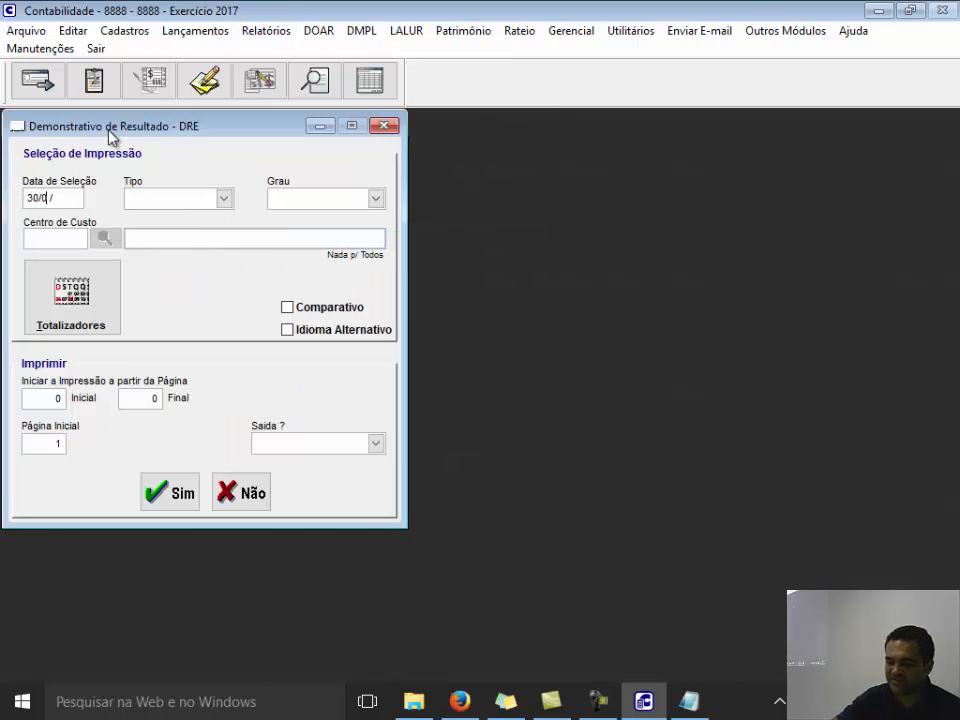
{"action": "key", "text": "Tab"}
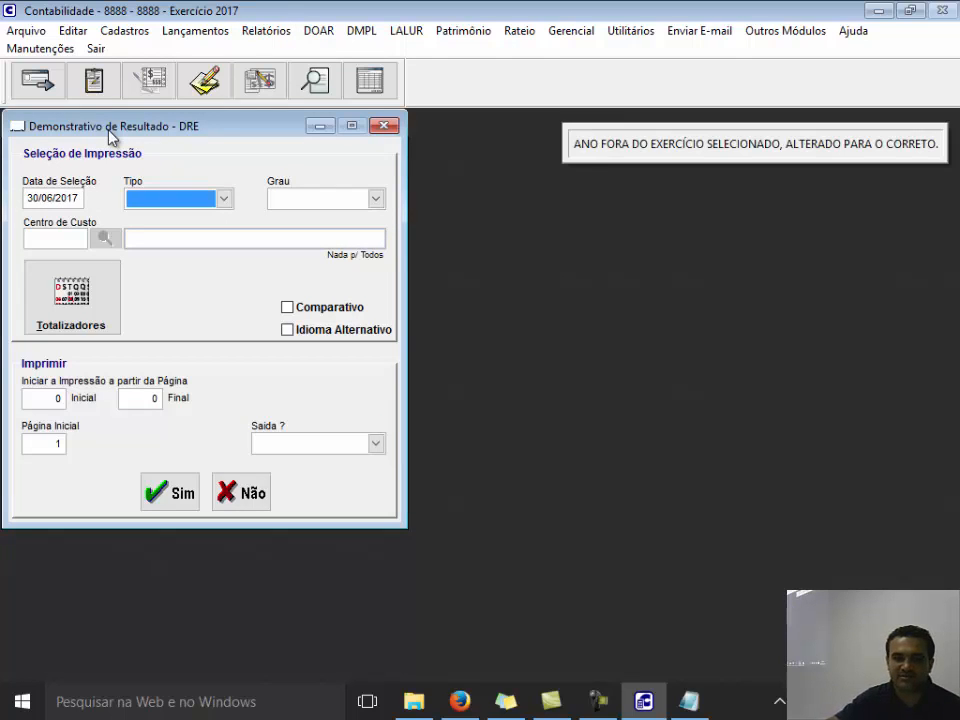
{"action": "left_click", "coordinate": [200, 198]}
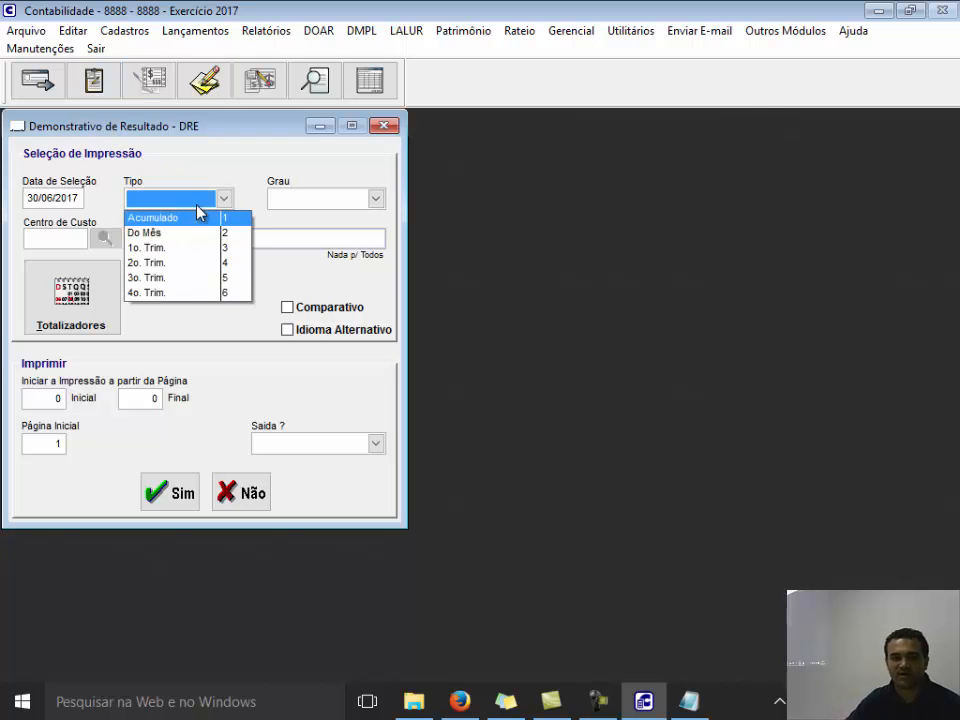
{"action": "left_click", "coordinate": [183, 266]}
{"action": "left_click", "coordinate": [283, 200]}
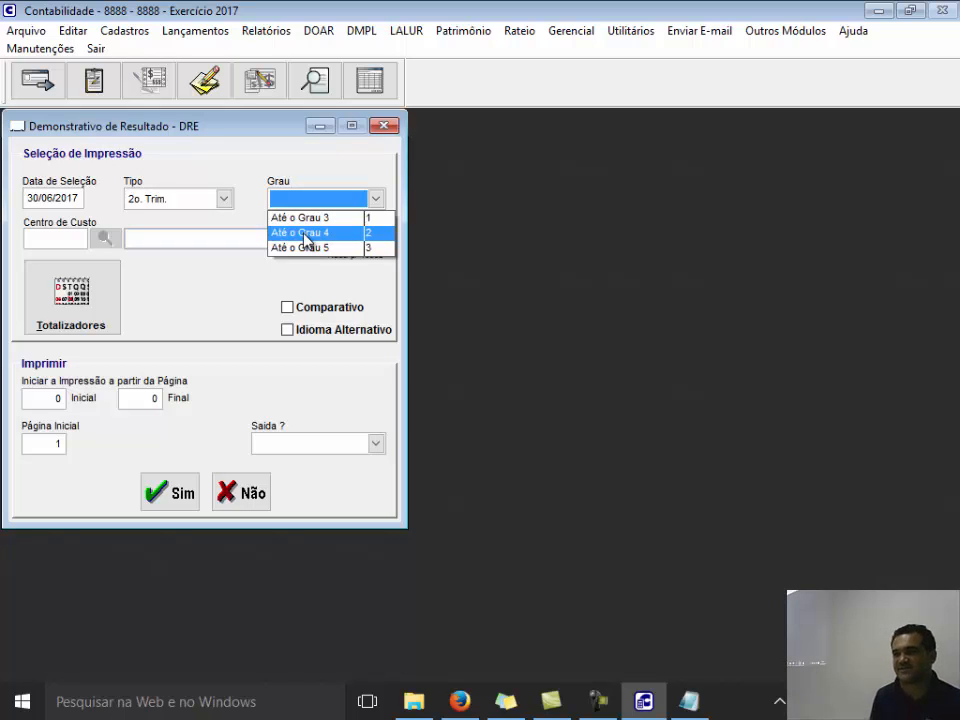
{"action": "left_click", "coordinate": [305, 234]}
{"action": "key", "text": "Escape"}
Step: Open the Balancete Analítico report options and set the selection date to 30/06/2014
{"action": "left_click", "coordinate": [265, 30]}
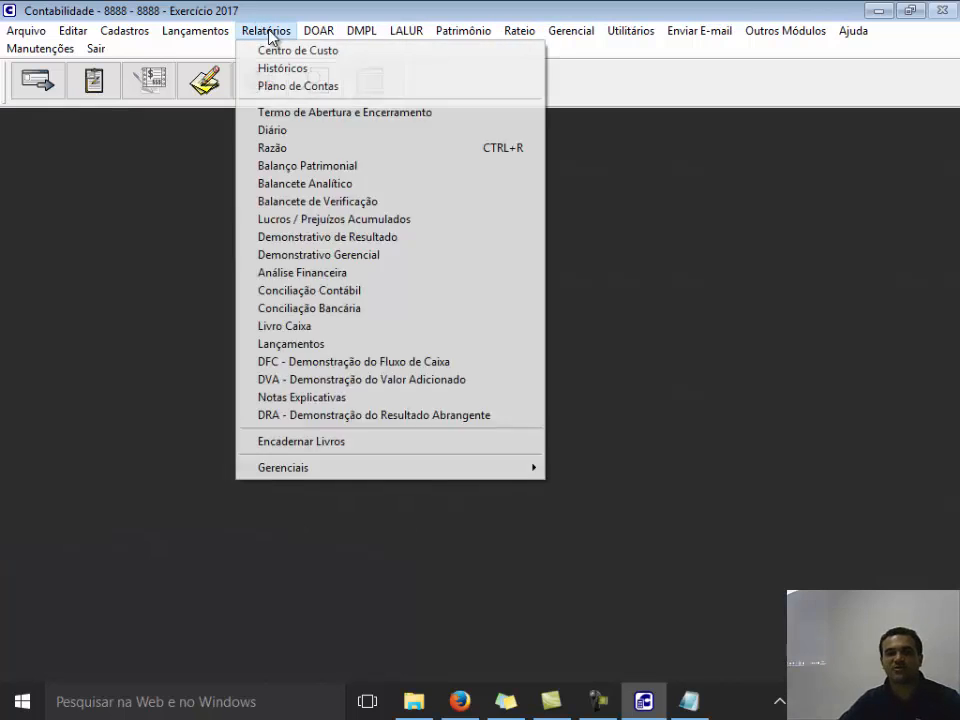
{"action": "left_click", "coordinate": [326, 183]}
{"action": "type", "text": "3006"}
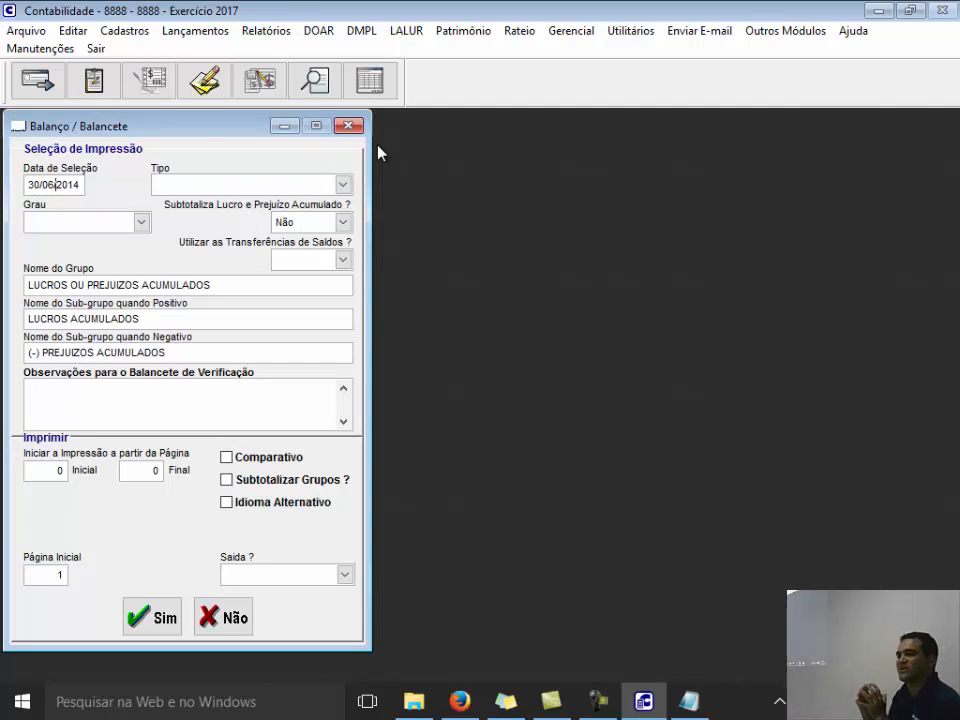
Step: Open the company parameters and switch the closing type to Mensal, Anual and finally Trimestral to compare the options
{"action": "left_click", "coordinate": [630, 31]}
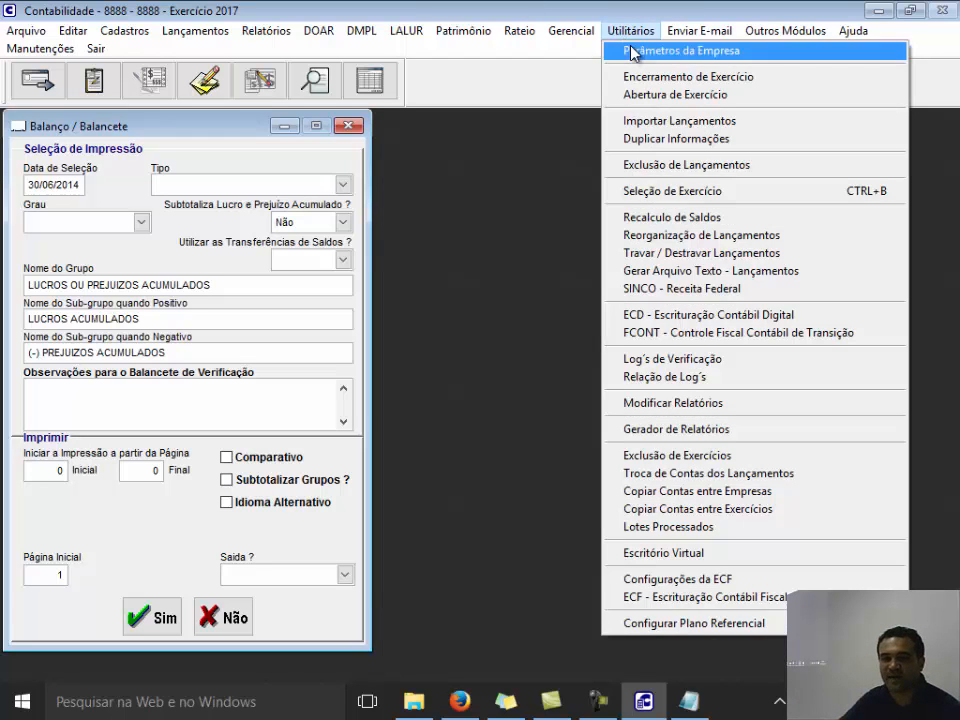
{"action": "left_click", "coordinate": [632, 52]}
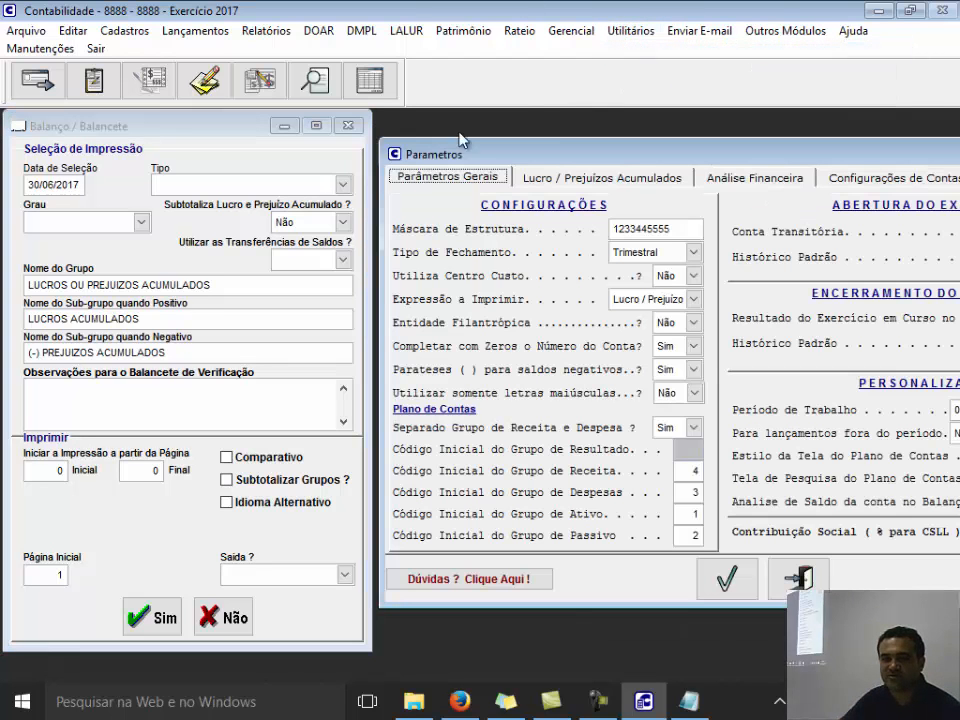
{"action": "left_click", "coordinate": [690, 252]}
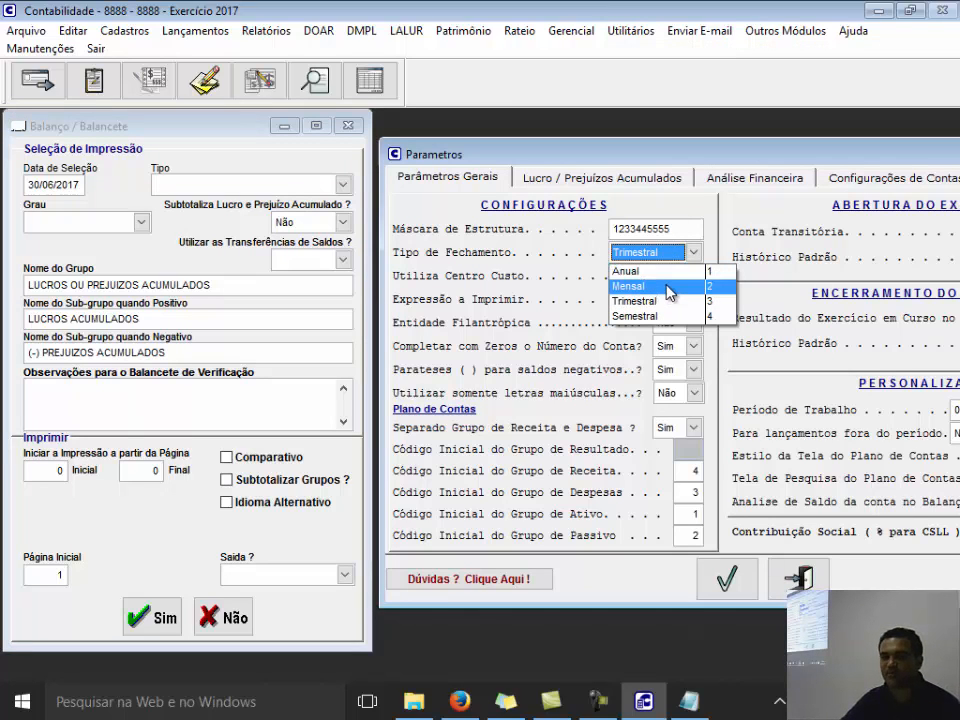
{"action": "left_click", "coordinate": [669, 288]}
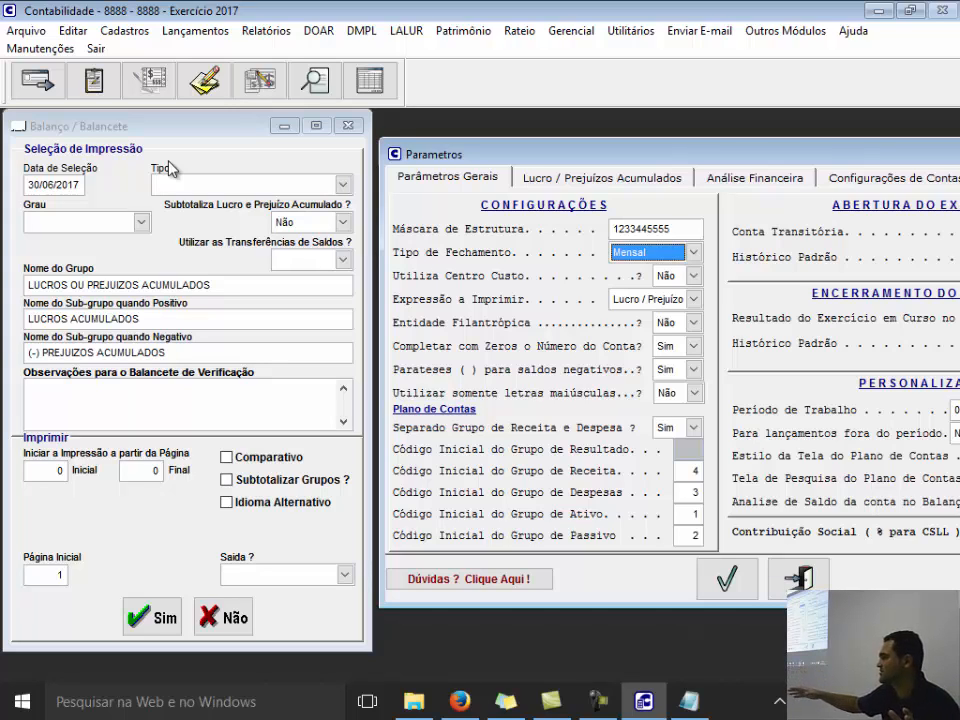
{"action": "left_click", "coordinate": [681, 258]}
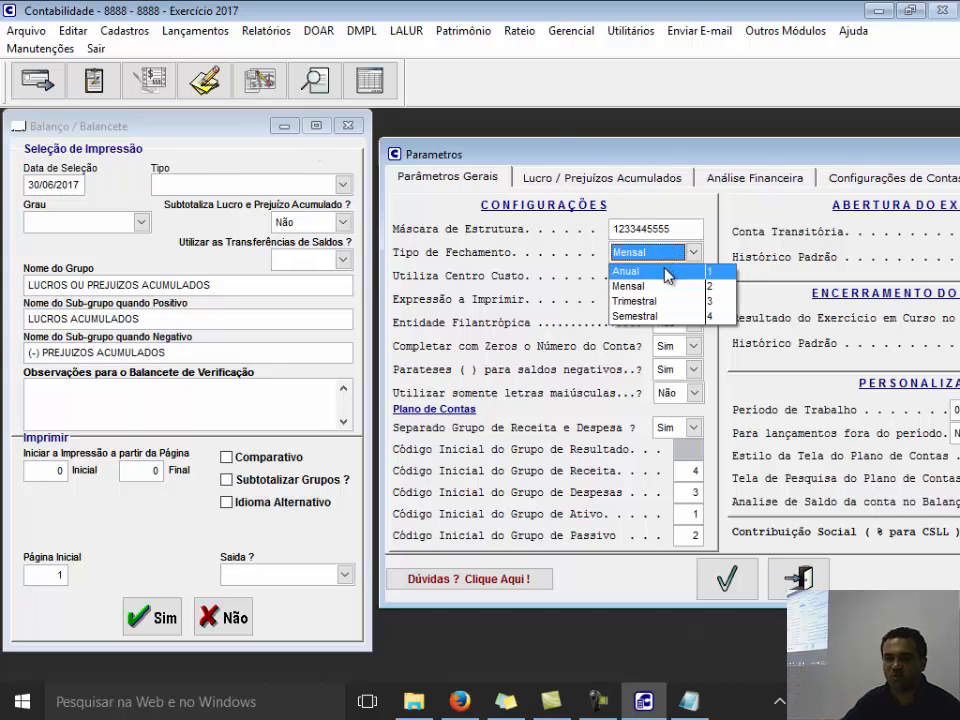
{"action": "left_click", "coordinate": [650, 271]}
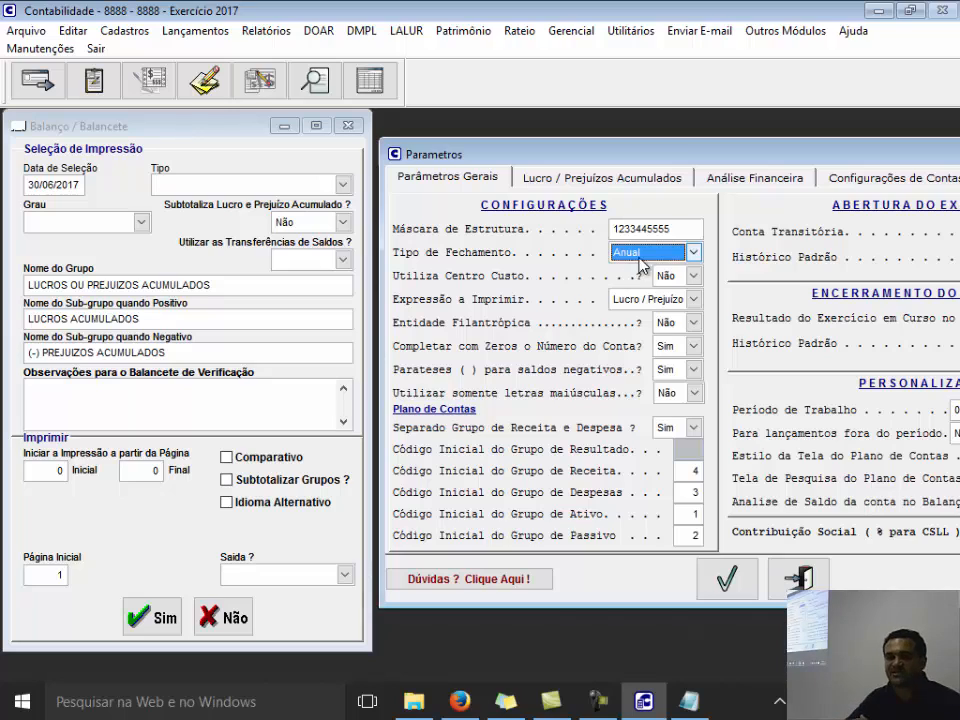
{"action": "left_click", "coordinate": [688, 253]}
{"action": "left_click", "coordinate": [651, 302]}
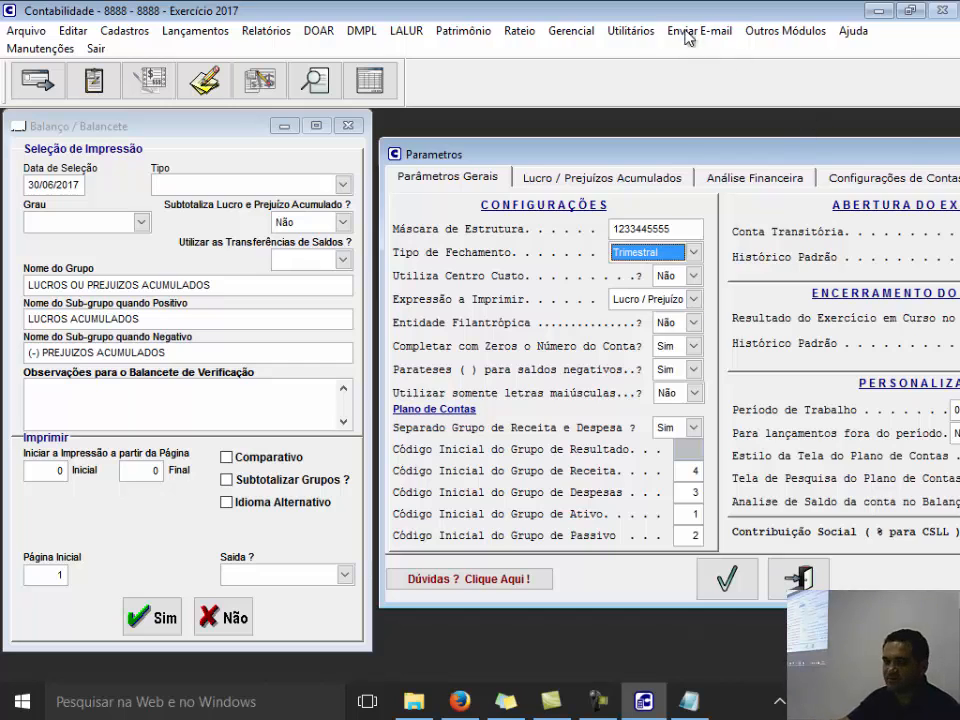
Step: Examine the exercise closing and opening commands and the Expressão a Imprimir choices, keeping Lucro / Prejuízo
{"action": "left_click", "coordinate": [638, 31]}
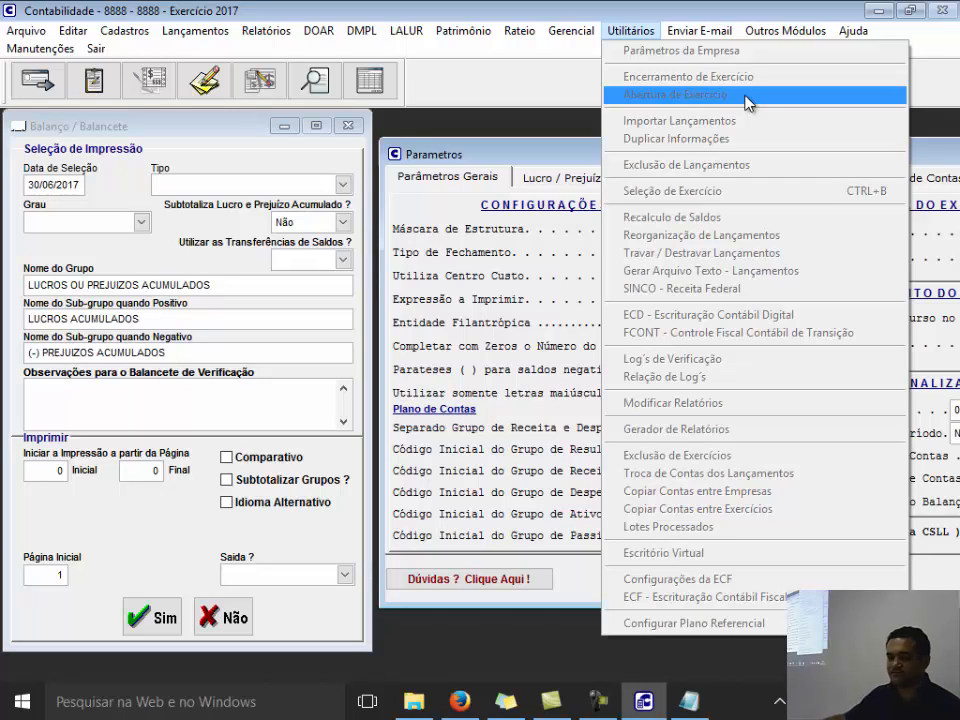
{"action": "left_click", "coordinate": [745, 98]}
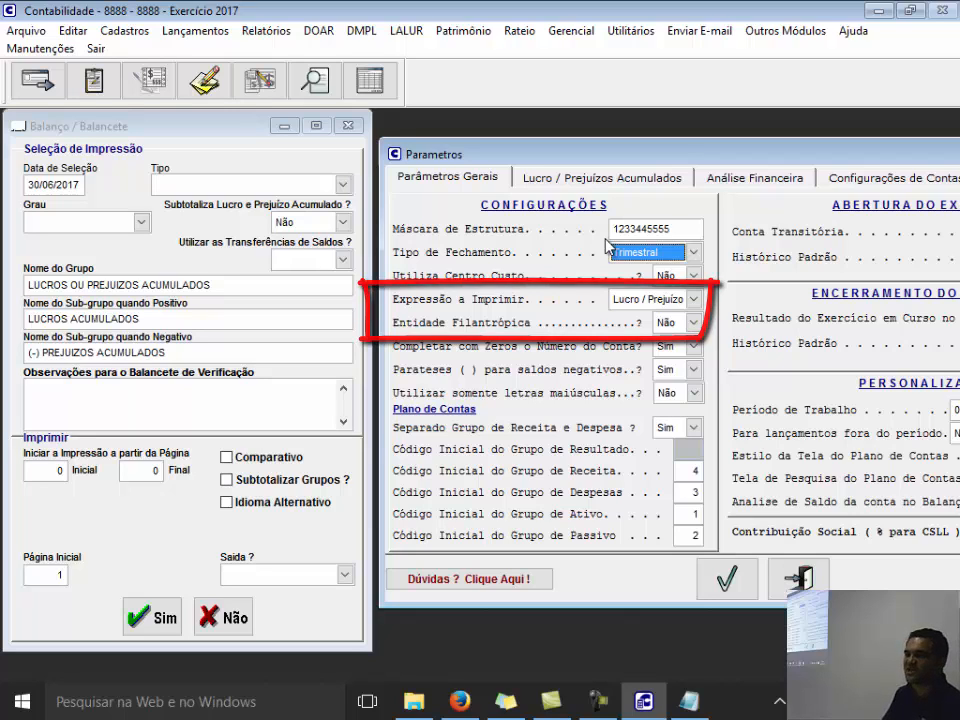
{"action": "left_click", "coordinate": [645, 300]}
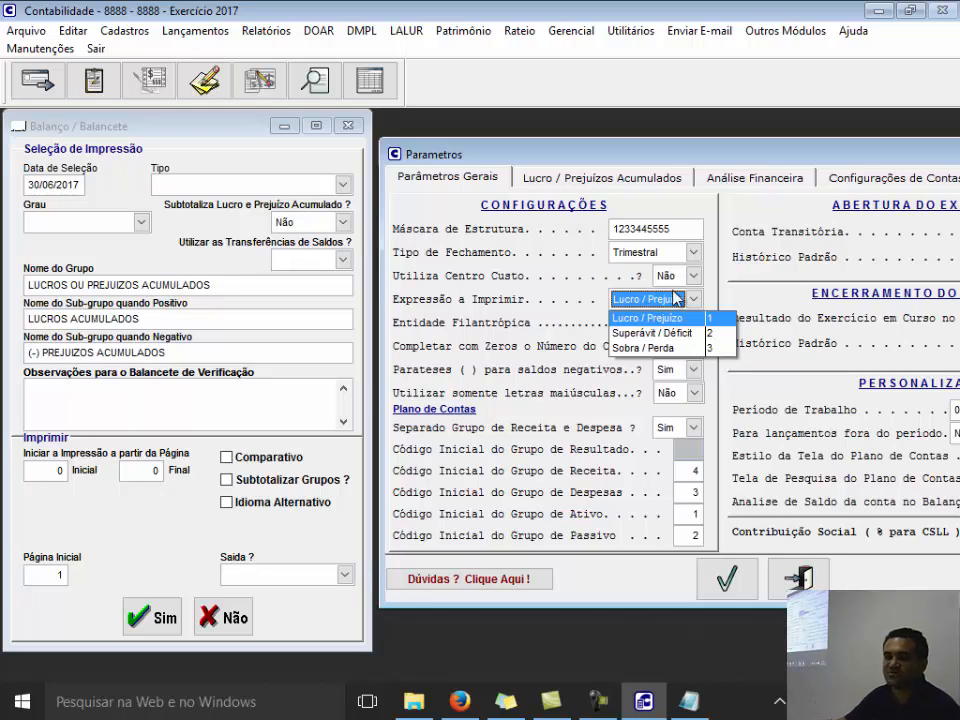
{"action": "left_click", "coordinate": [688, 287]}
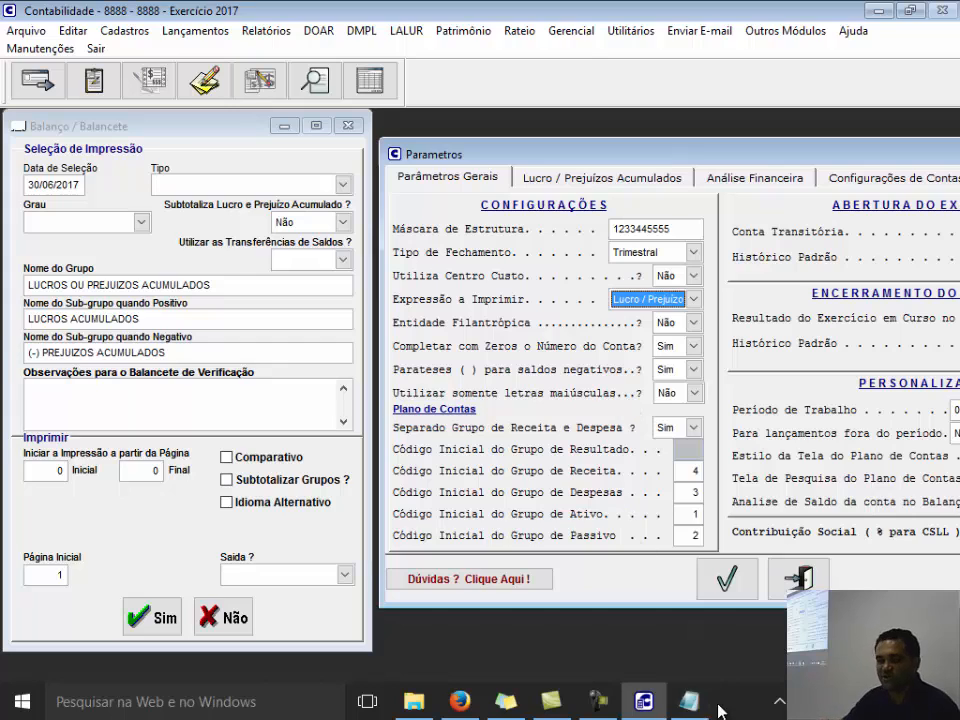
Step: Switch to Notepad and replace all the account code notes with the line 1ATIVO
{"action": "left_click", "coordinate": [688, 701]}
{"action": "left_click_drag", "start_coordinate": [694, 600], "coordinate": [2, 58]}
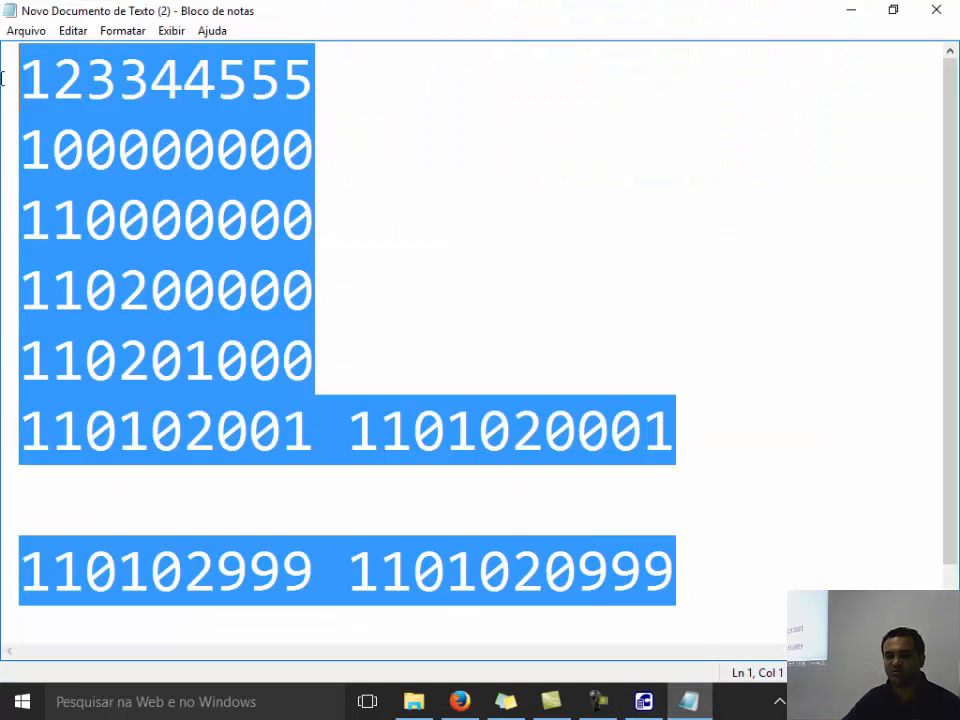
{"action": "key", "text": "Delete"}
{"action": "type", "text": "1"}
{"action": "key", "text": "Return"}
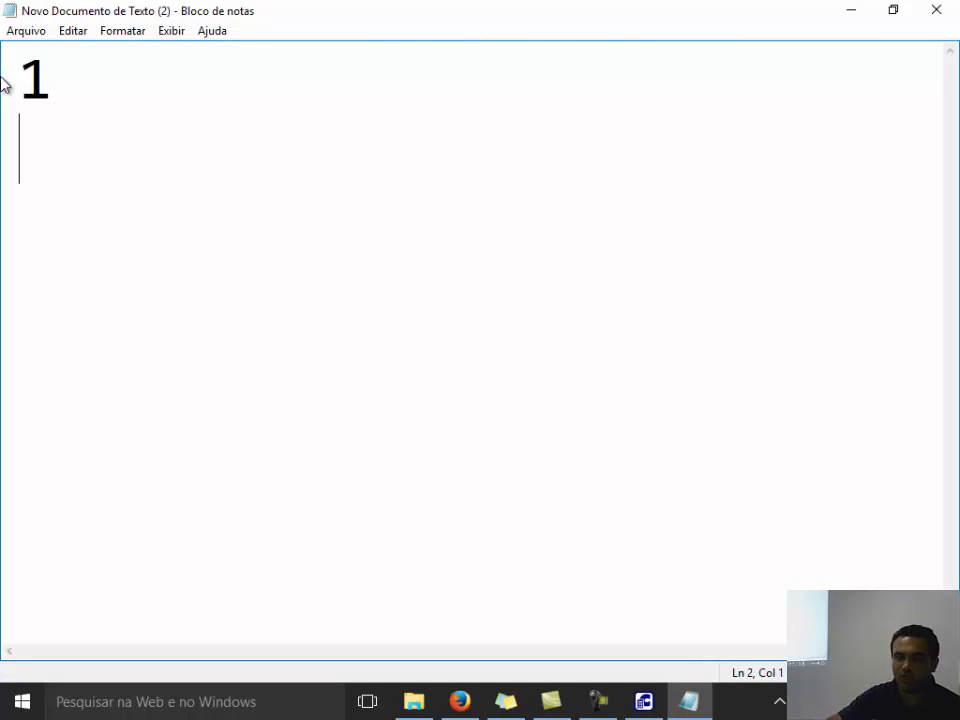
{"action": "key", "text": "BackSpace"}
{"action": "type", "text": "ATIVO"}
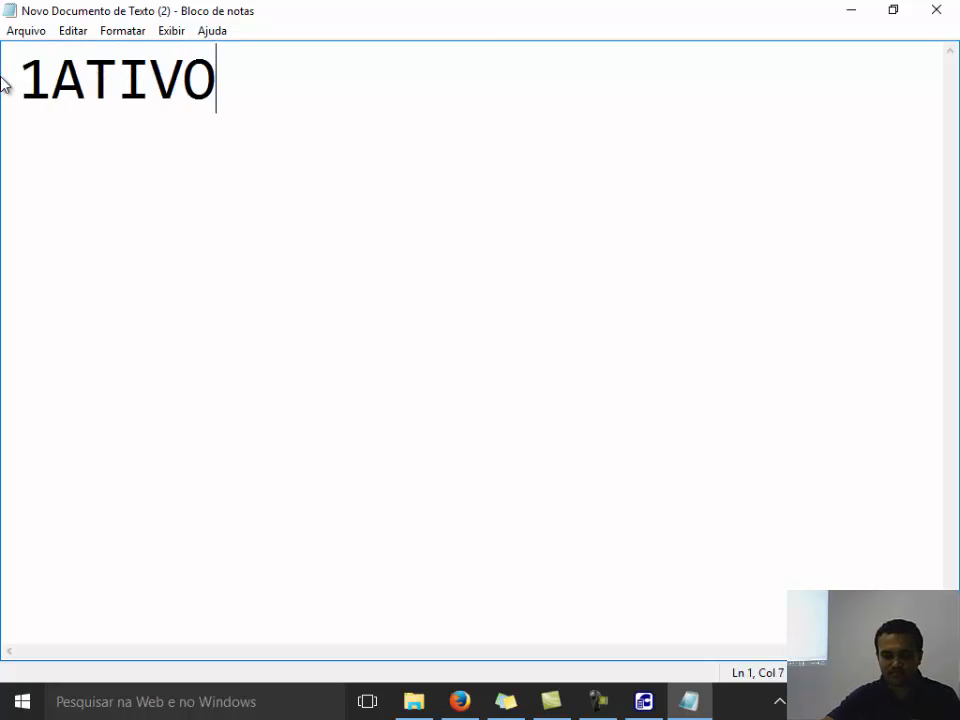
Step: Add a second line reading 2 PASSIVO to the notes
{"action": "key", "text": "Return"}
{"action": "type", "text": "2 OAS"}
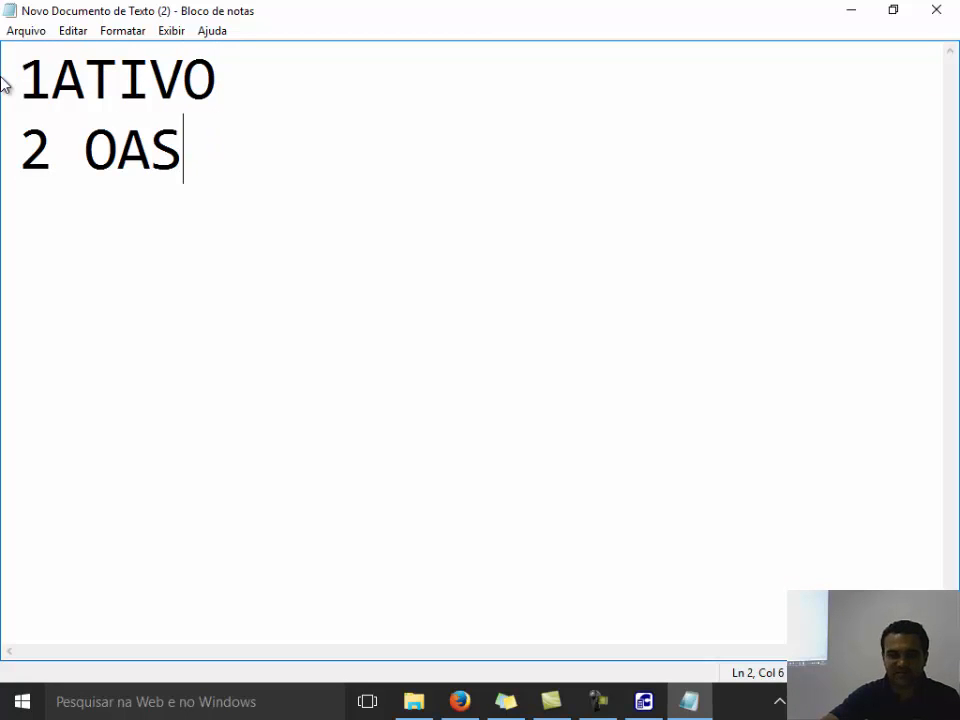
{"action": "key", "text": "BackSpace"}
{"action": "key", "text": "BackSpace"}
{"action": "key", "text": "BackSpace"}
{"action": "type", "text": "PASSIVO"}
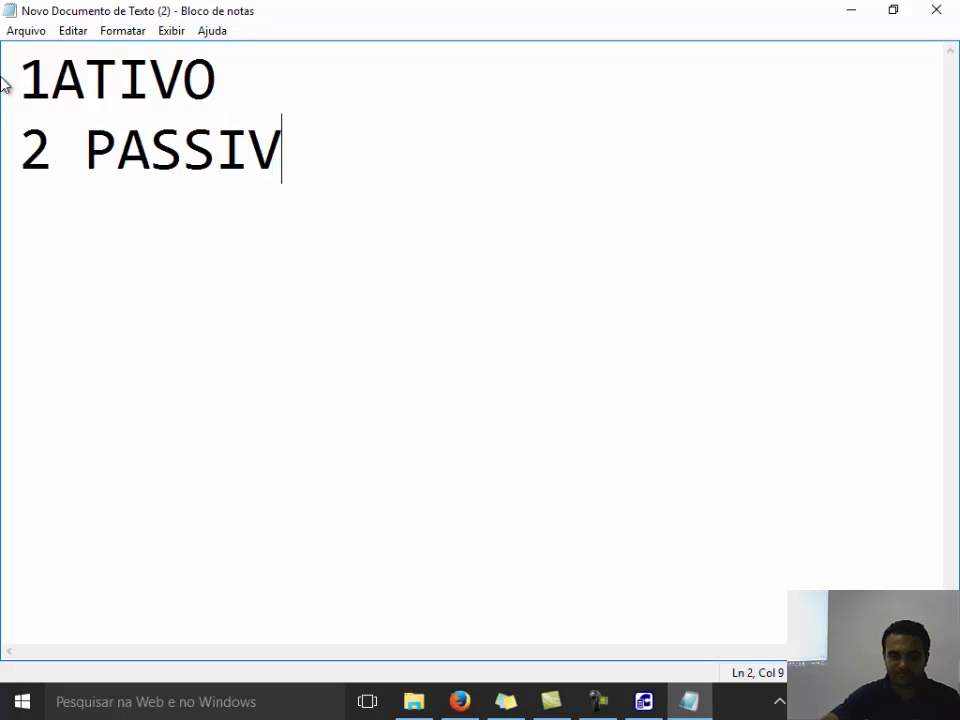
Step: Add the lines 3 ESTOQUE and 9 RESULTADO below the PASSIVO line
{"action": "key", "text": "Return"}
{"action": "type", "text": "3"}
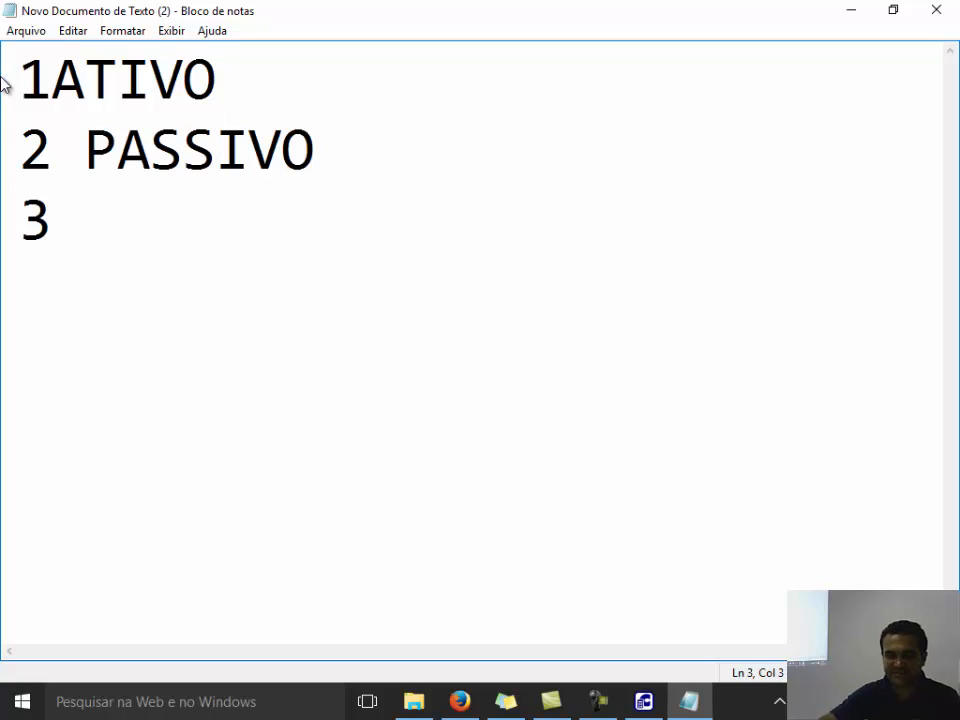
{"action": "key", "text": "BackSpace"}
{"action": "key", "text": "BackSpace"}
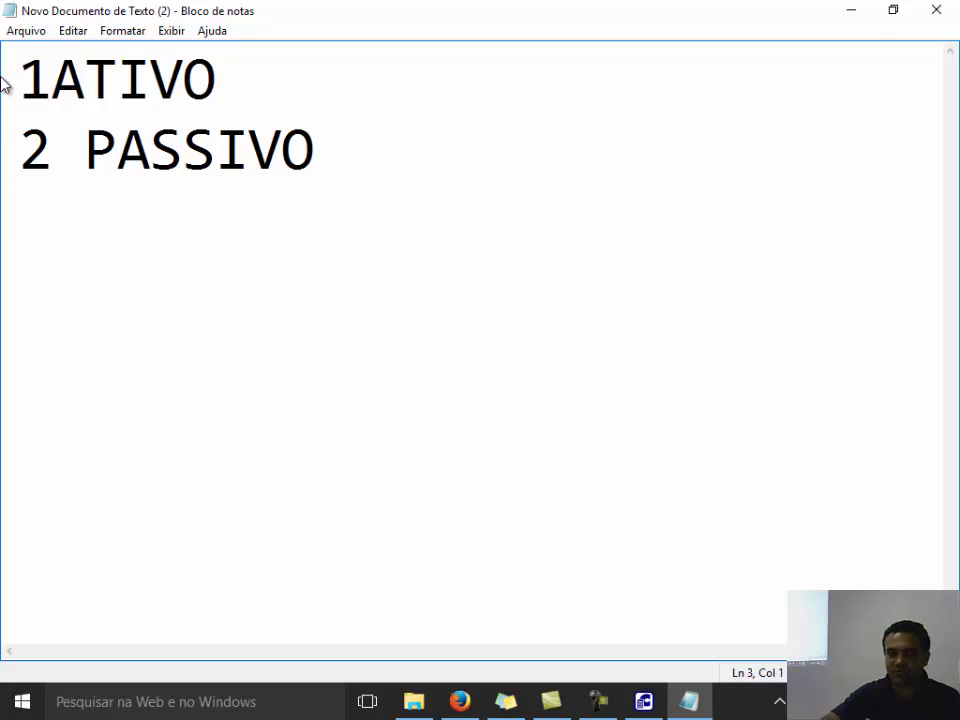
{"action": "type", "text": "3 ESTOQUE"}
{"action": "key", "text": "Return"}
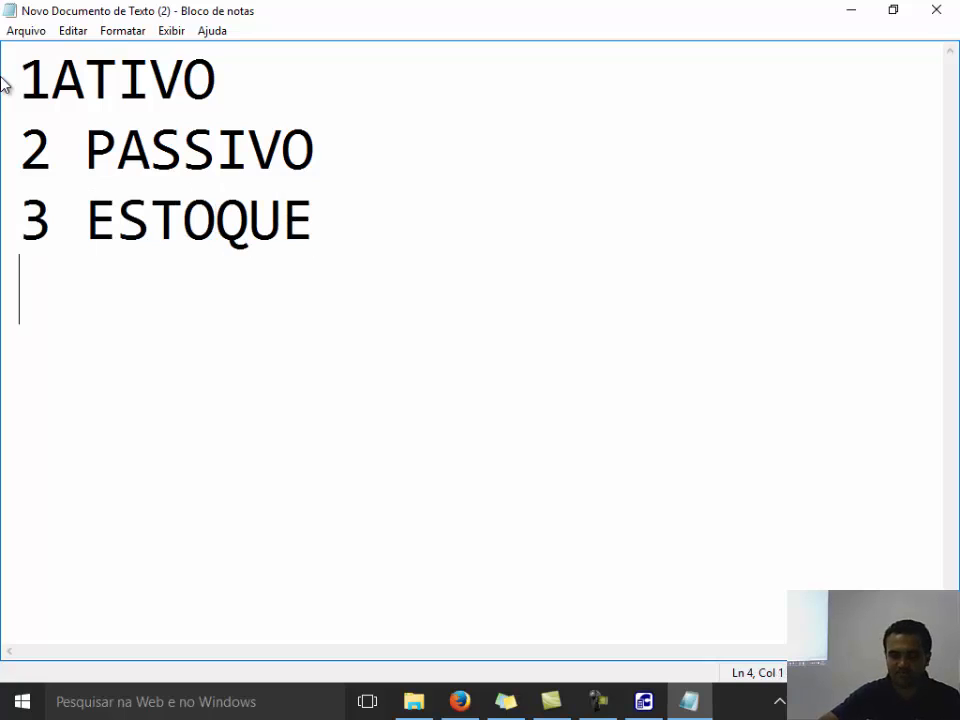
{"action": "type", "text": "9 RESULTADO"}
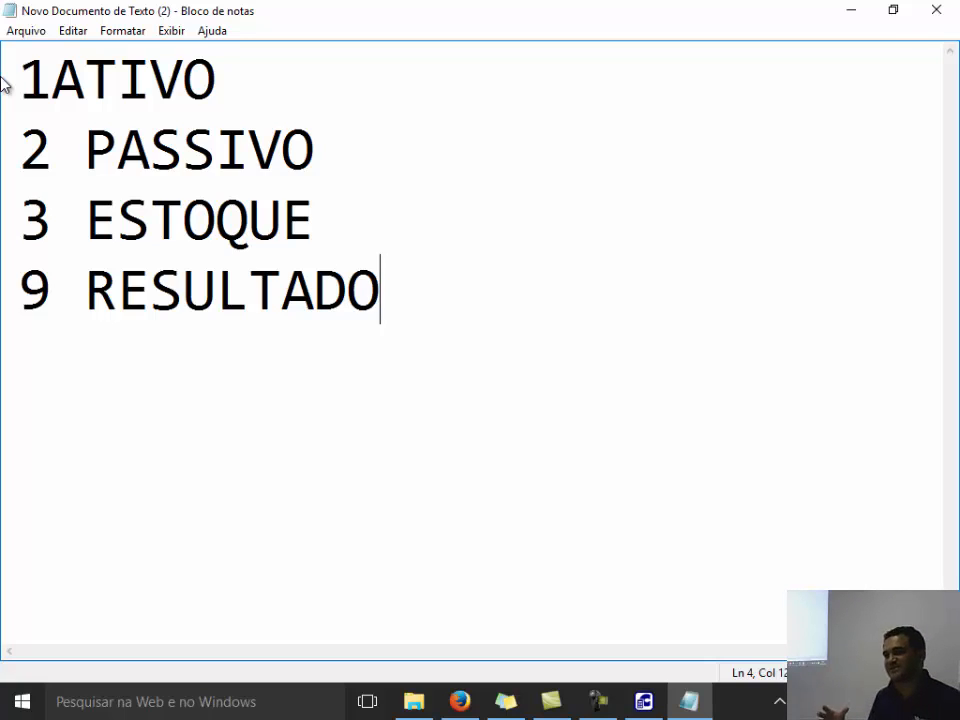
Step: Delete the text 3 ESTOQUE from the notes and insert a space between 1 and ATIVO
{"action": "left_click_drag", "start_coordinate": [400, 290], "coordinate": [4, 281]}
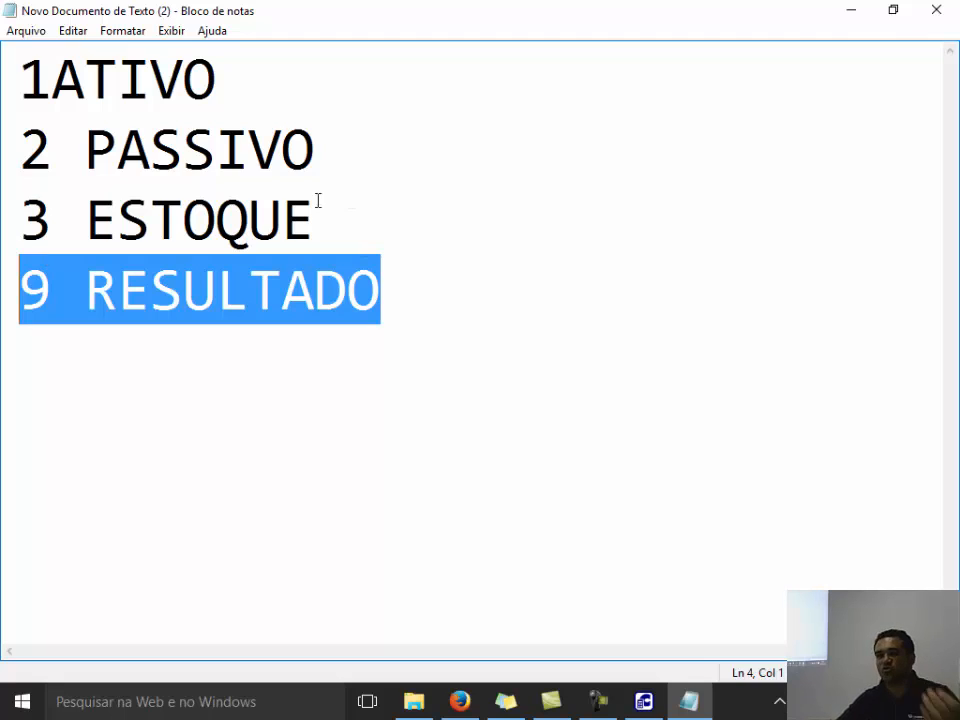
{"action": "left_click_drag", "start_coordinate": [366, 210], "coordinate": [3, 215]}
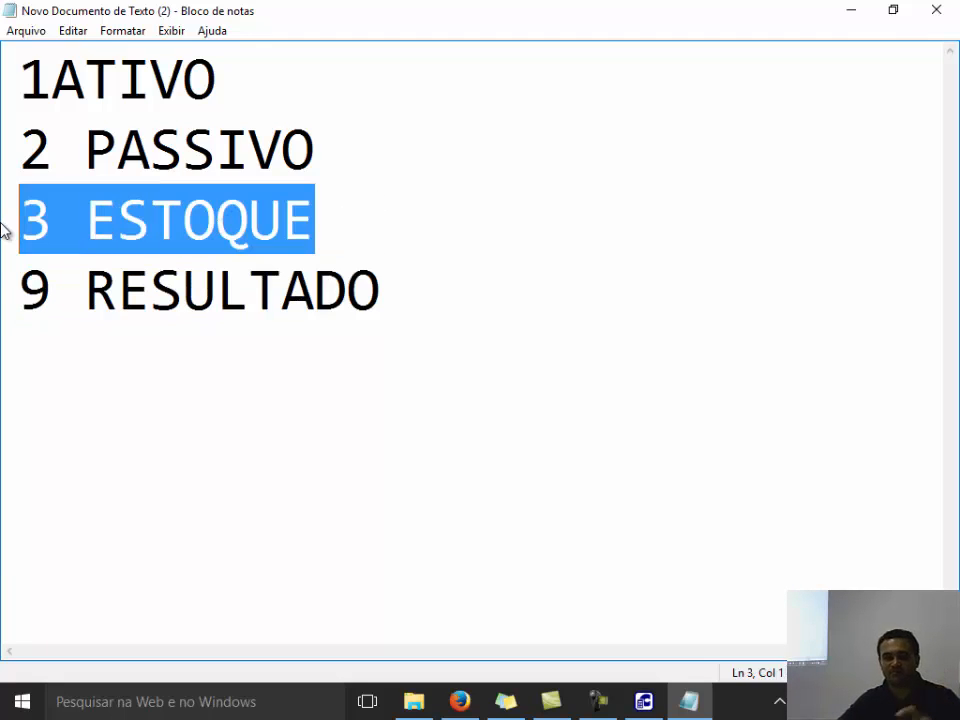
{"action": "key", "text": "Delete"}
{"action": "left_click", "coordinate": [50, 86]}
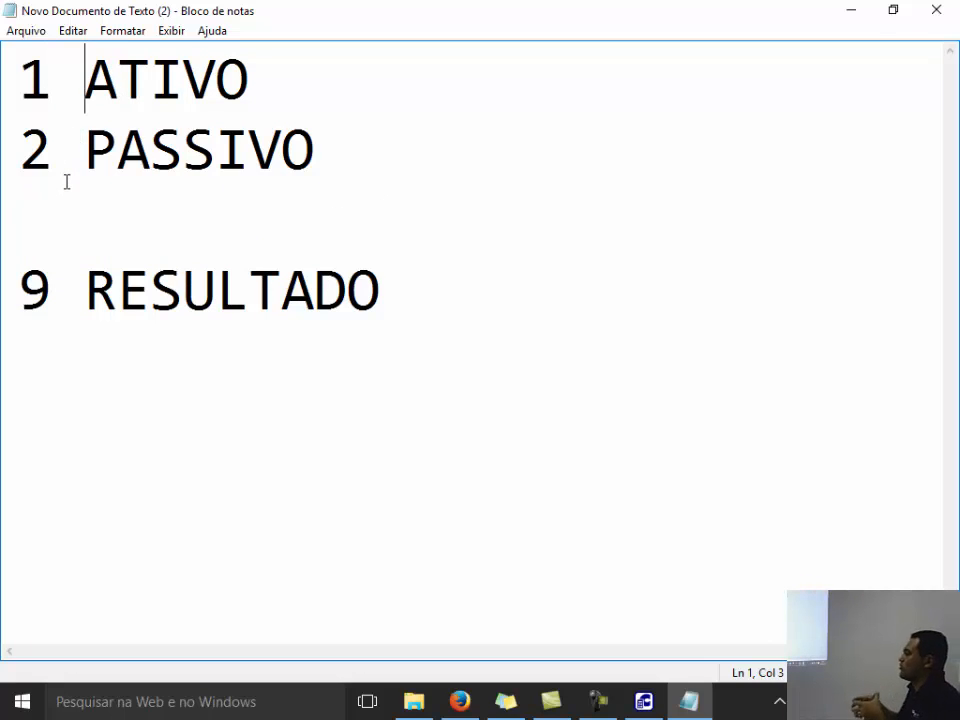
Step: Switch back to Contabilidade and close the company parameters and the Balancete report options without saving or printing
{"action": "left_click", "coordinate": [643, 701]}
{"action": "left_click_drag", "start_coordinate": [527, 160], "coordinate": [290, 157]}
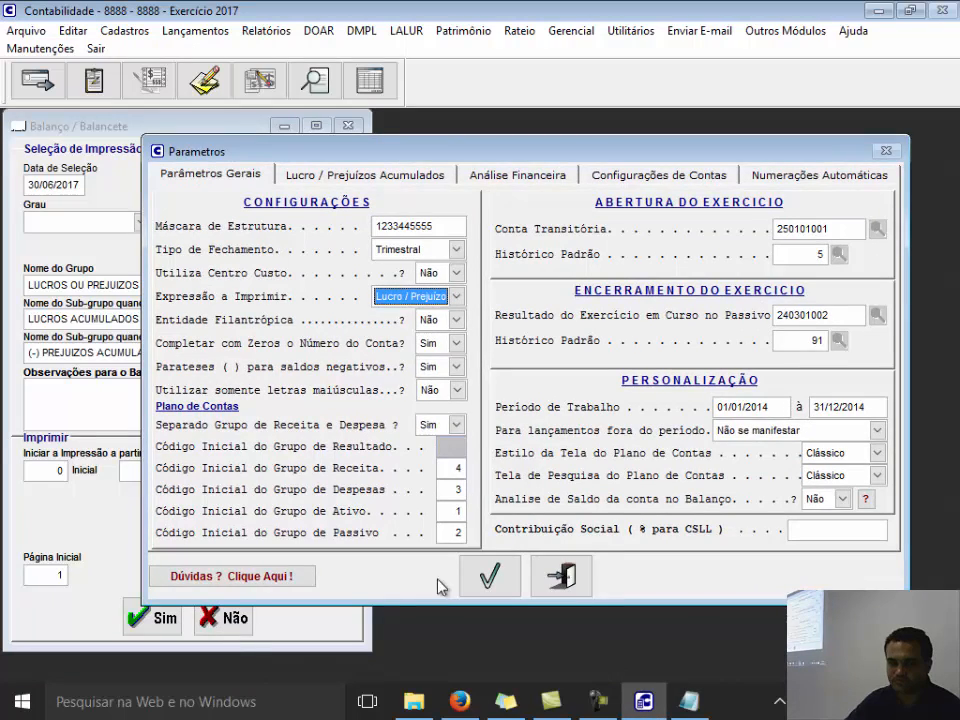
{"action": "left_click", "coordinate": [561, 576]}
{"action": "left_click", "coordinate": [223, 618]}
Step: Open the company parameters, set Separado Grupo de Receita e Despesa to Não and enter 9 as the Grupo de Resultado initial code
{"action": "left_click", "coordinate": [632, 31]}
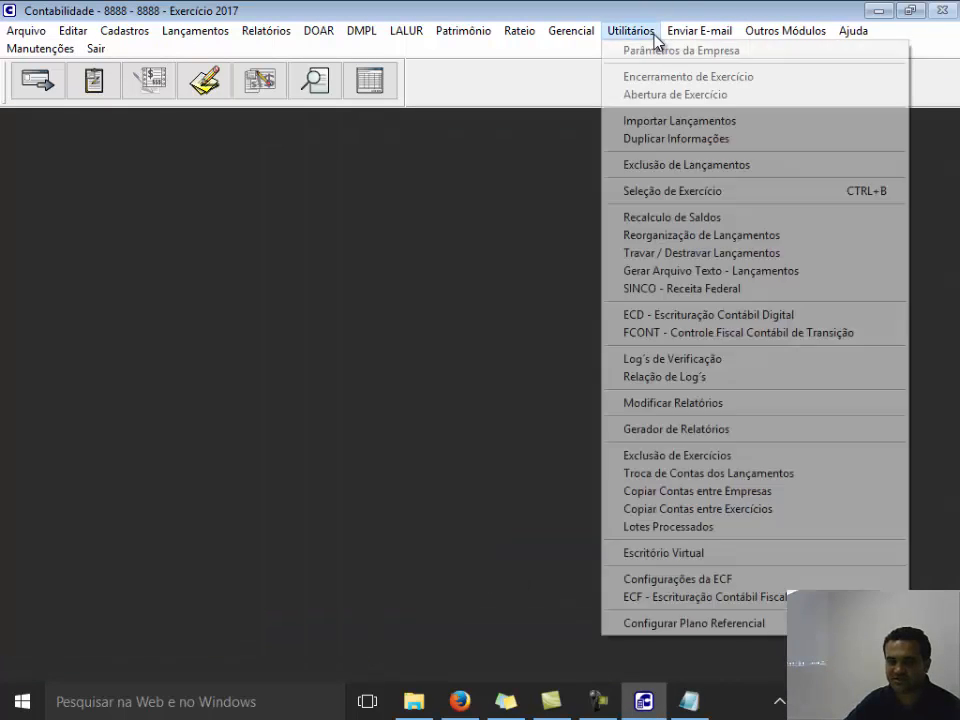
{"action": "left_click", "coordinate": [660, 50]}
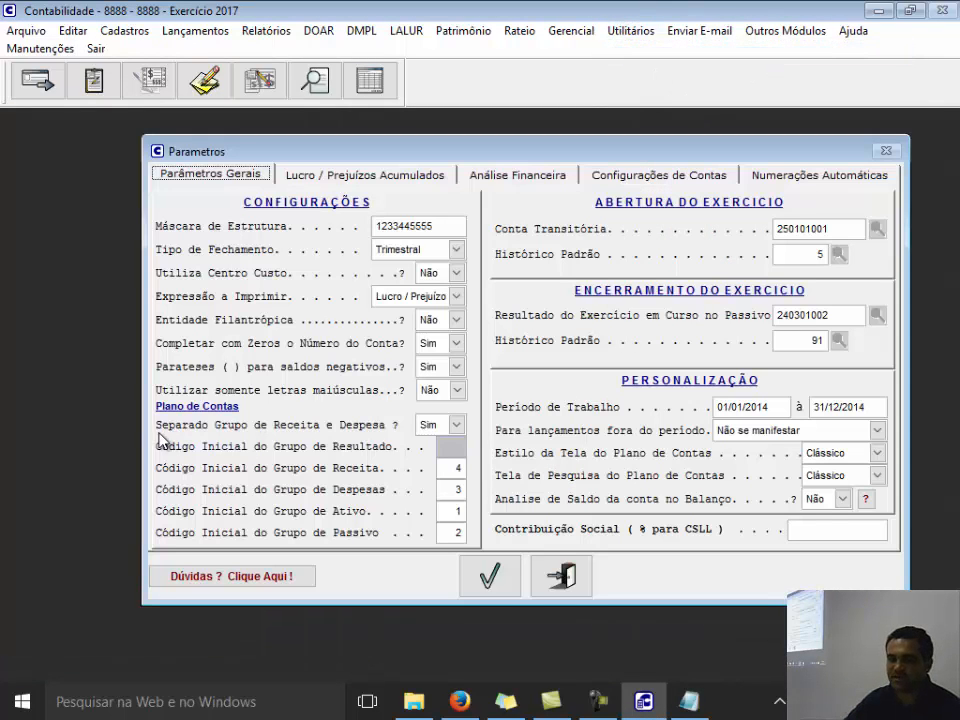
{"action": "left_click", "coordinate": [430, 425]}
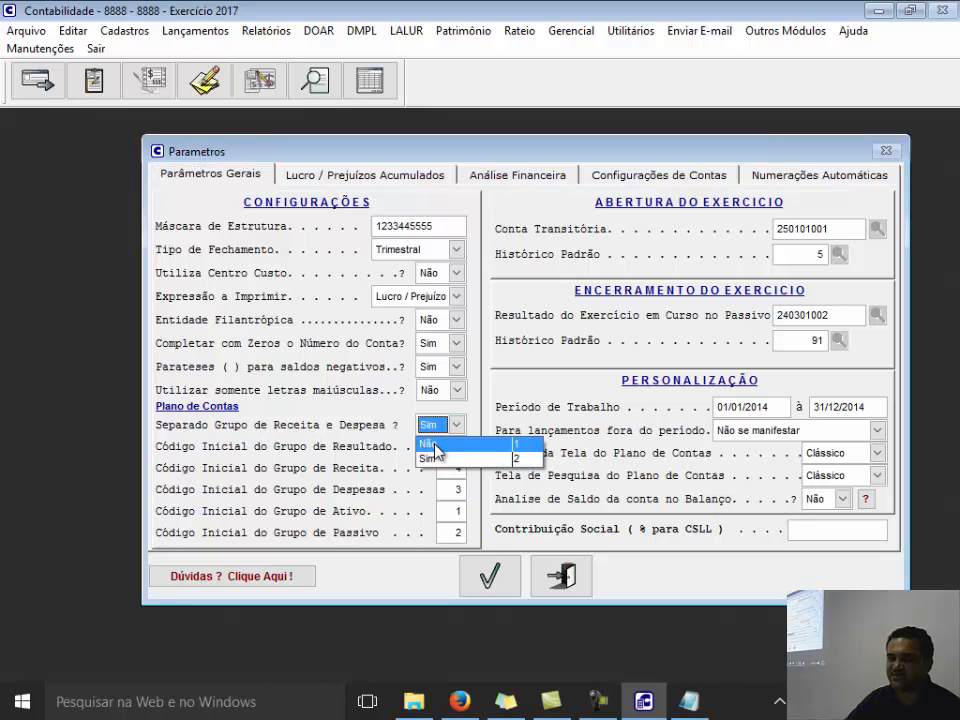
{"action": "left_click", "coordinate": [436, 449]}
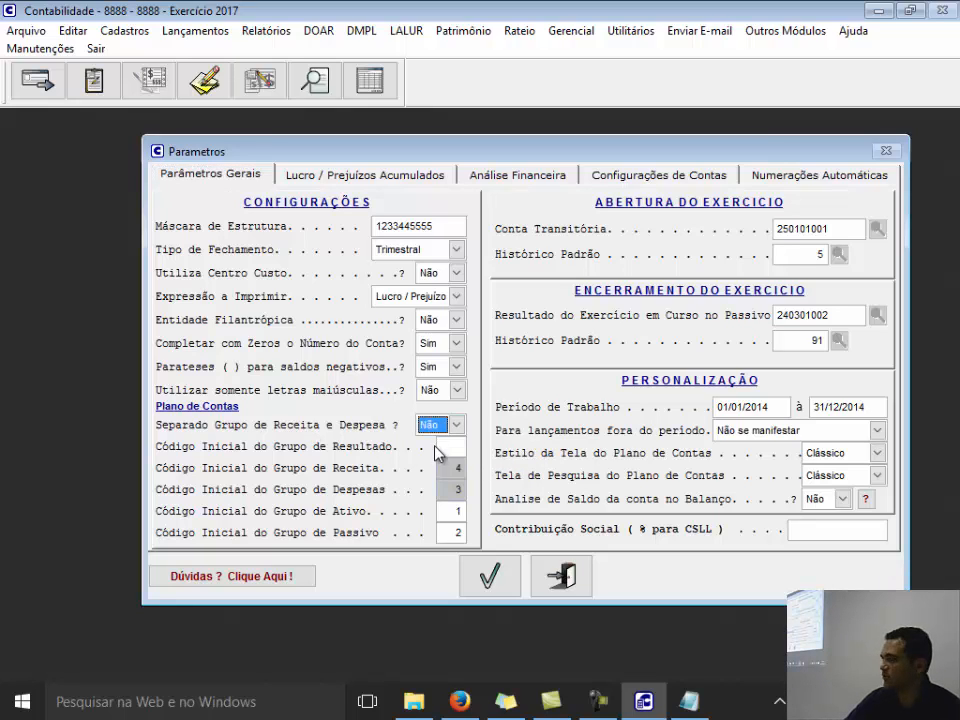
{"action": "type", "text": "9"}
{"action": "key", "text": "Tab"}
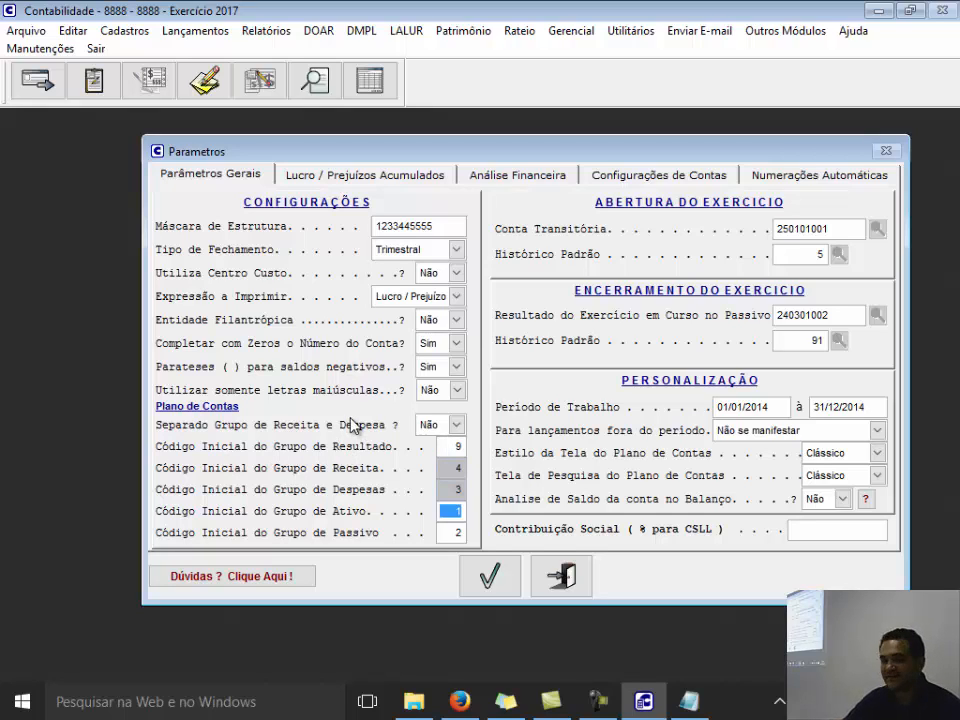
Step: Set Separado Grupo de Receita e Despesa to Sim and review the initial codes of the Receita and Despesas groups
{"action": "left_click", "coordinate": [430, 425]}
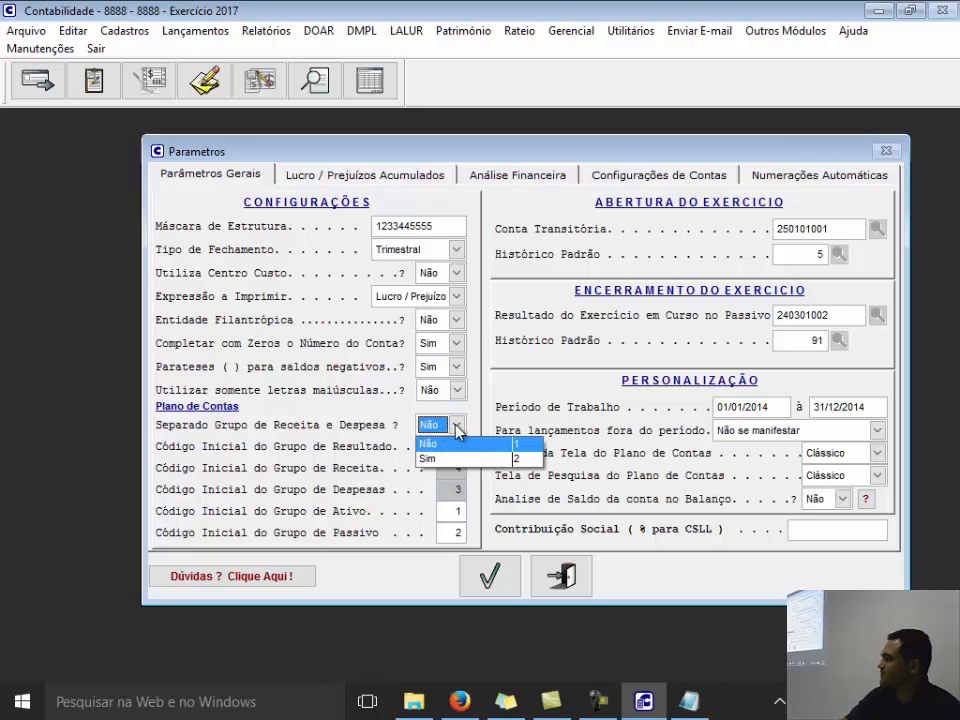
{"action": "left_click", "coordinate": [455, 458]}
{"action": "left_click", "coordinate": [453, 467]}
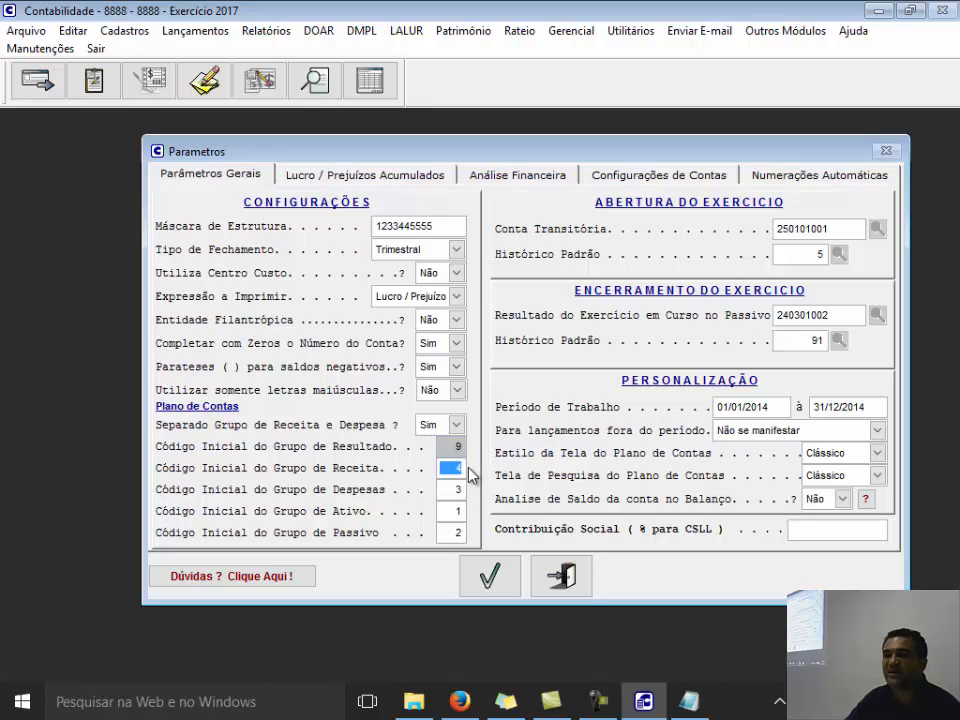
{"action": "left_click", "coordinate": [450, 489]}
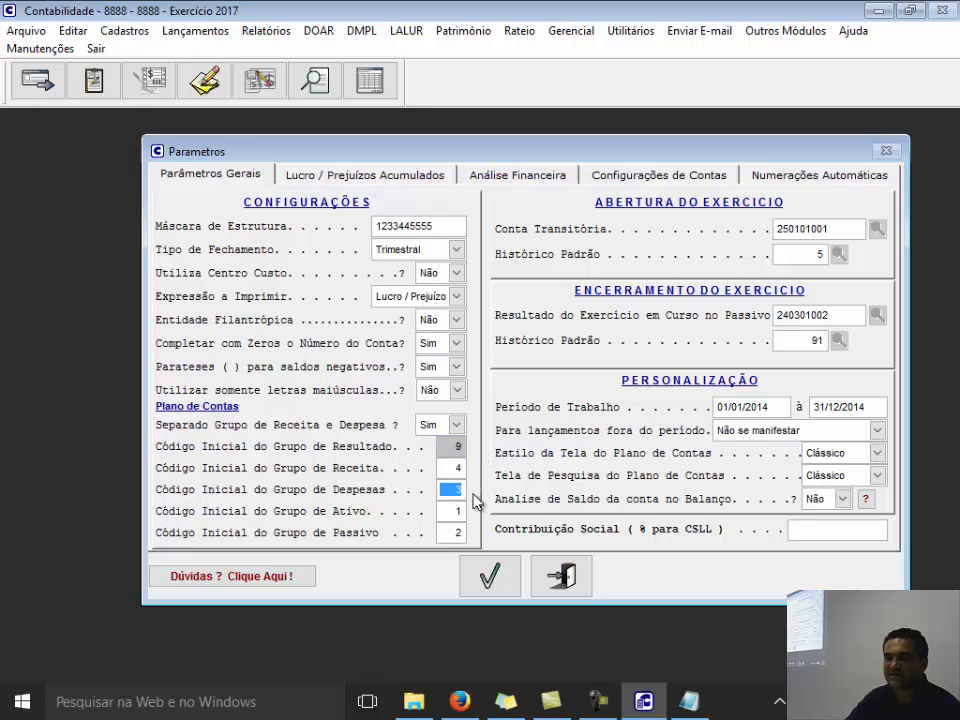
{"action": "key", "text": "shift+Tab"}
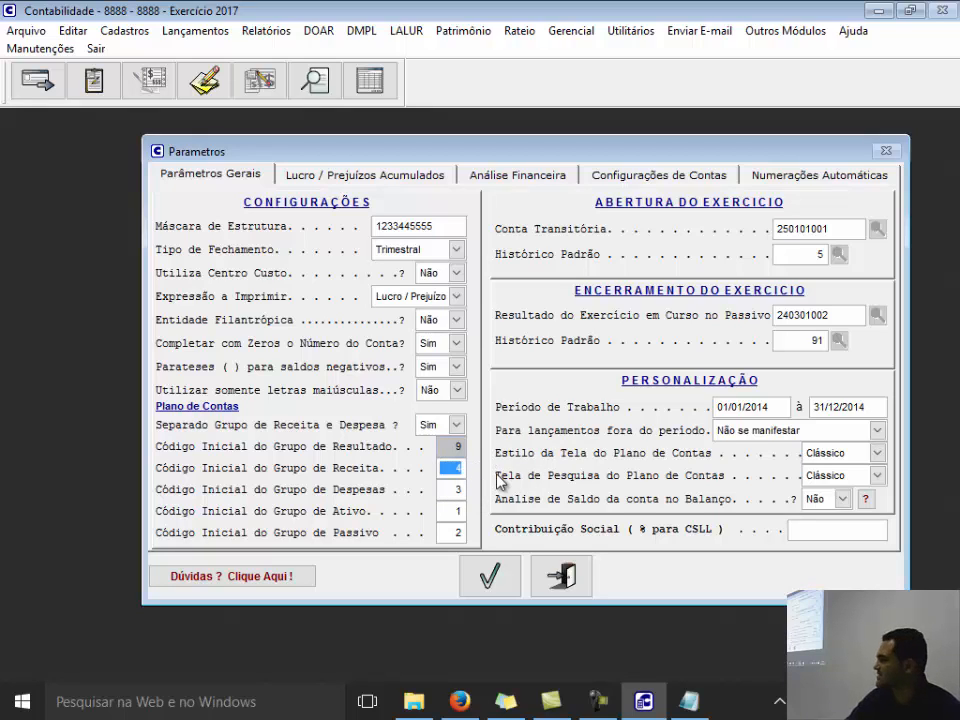